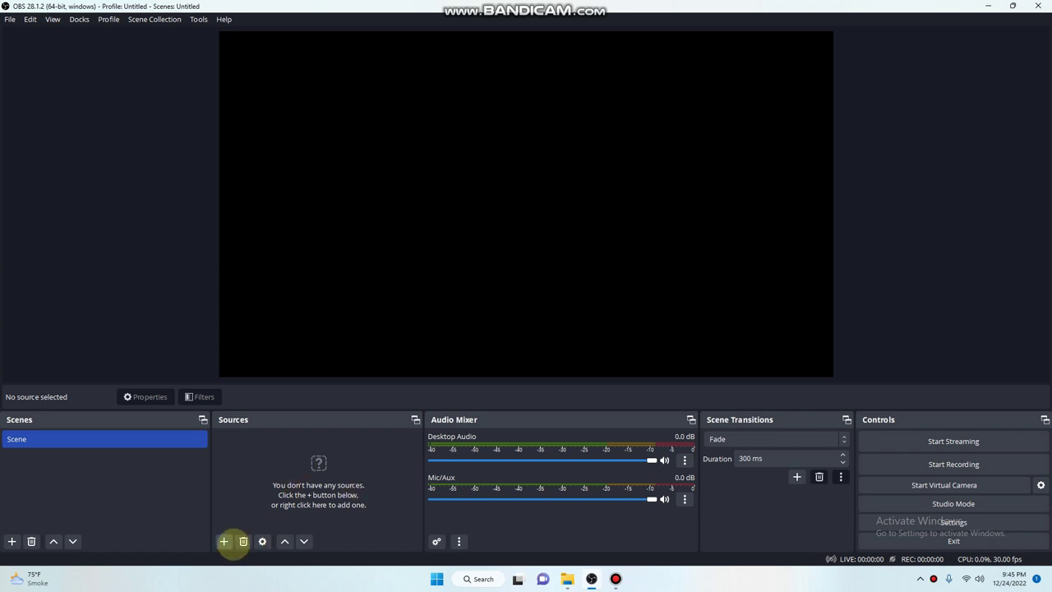
click(223, 541)
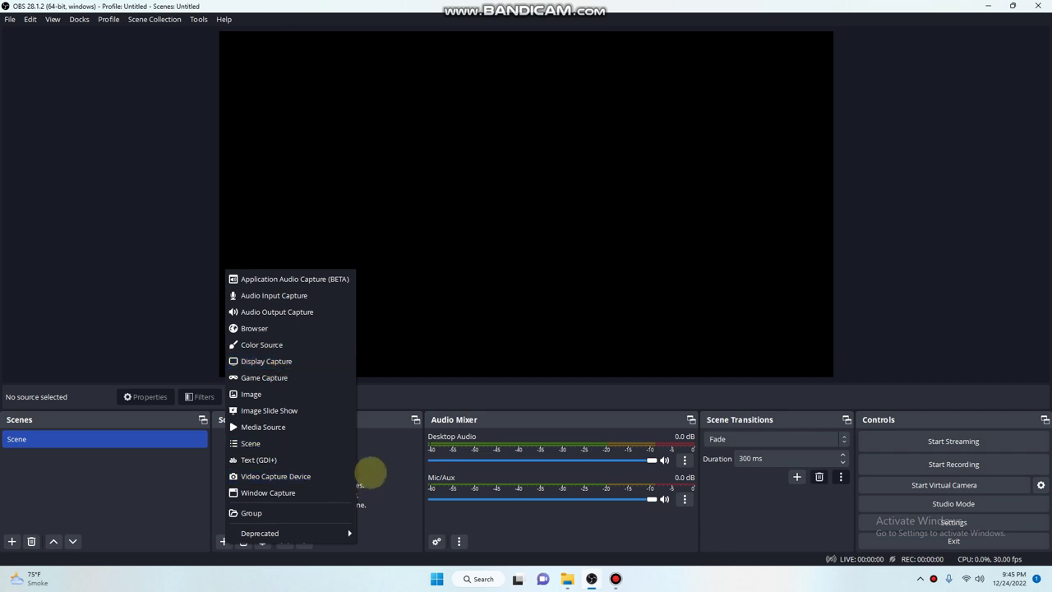
click(407, 458)
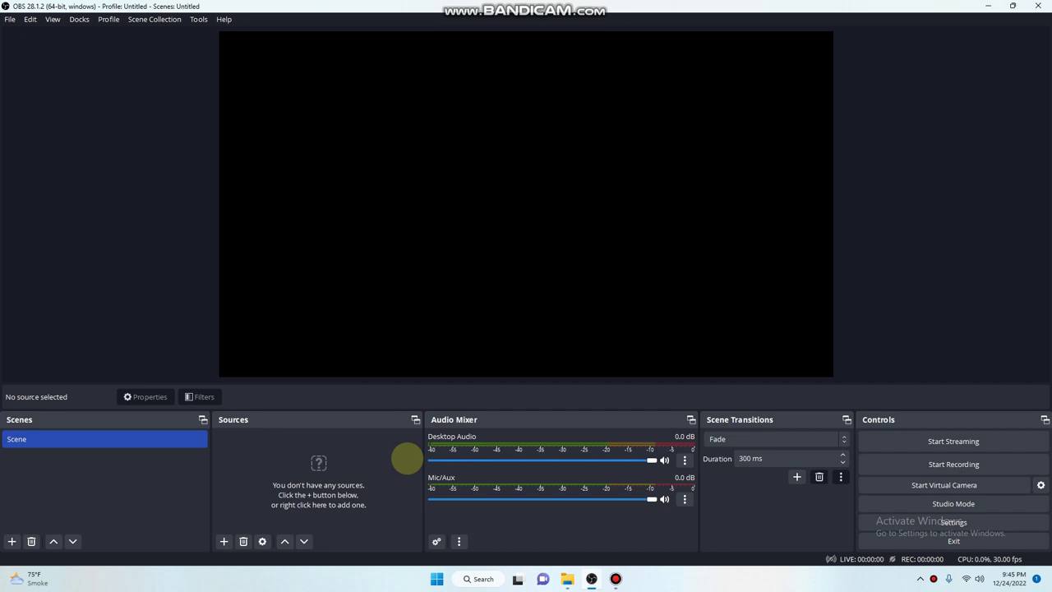
mouse_move(615, 578)
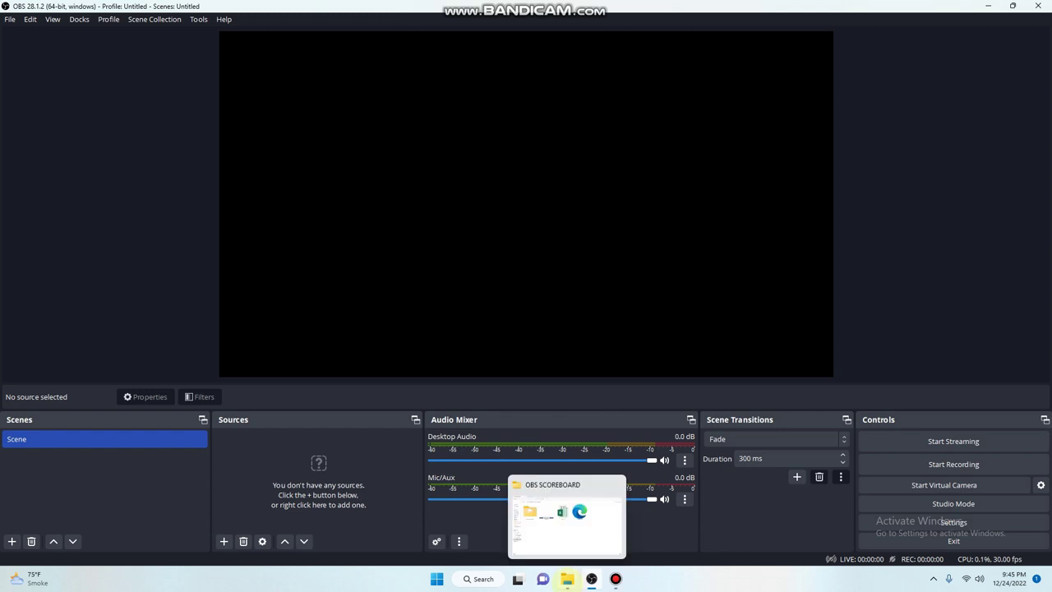
Step: Return to the OBS SCOREBOARD folder on the GAMING CHANNEL (G:) drive and review its four files
click(567, 578)
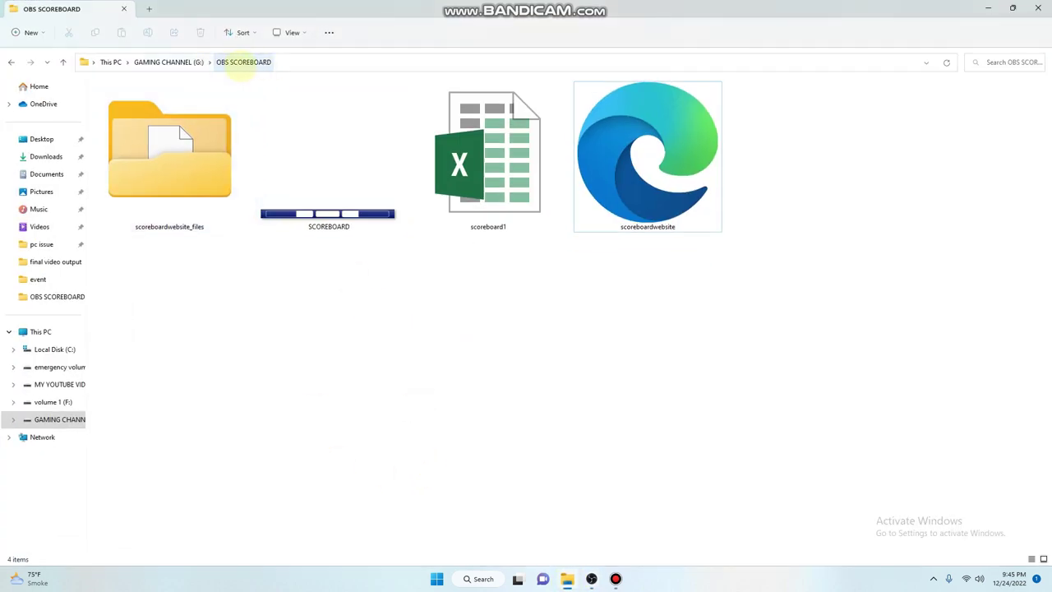
click(12, 62)
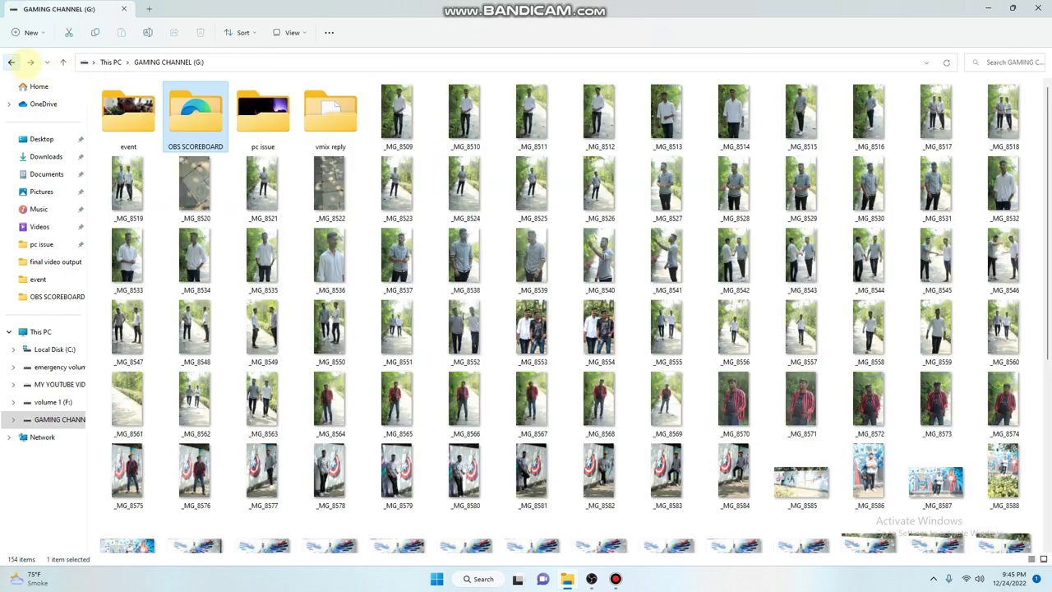
double_click(200, 115)
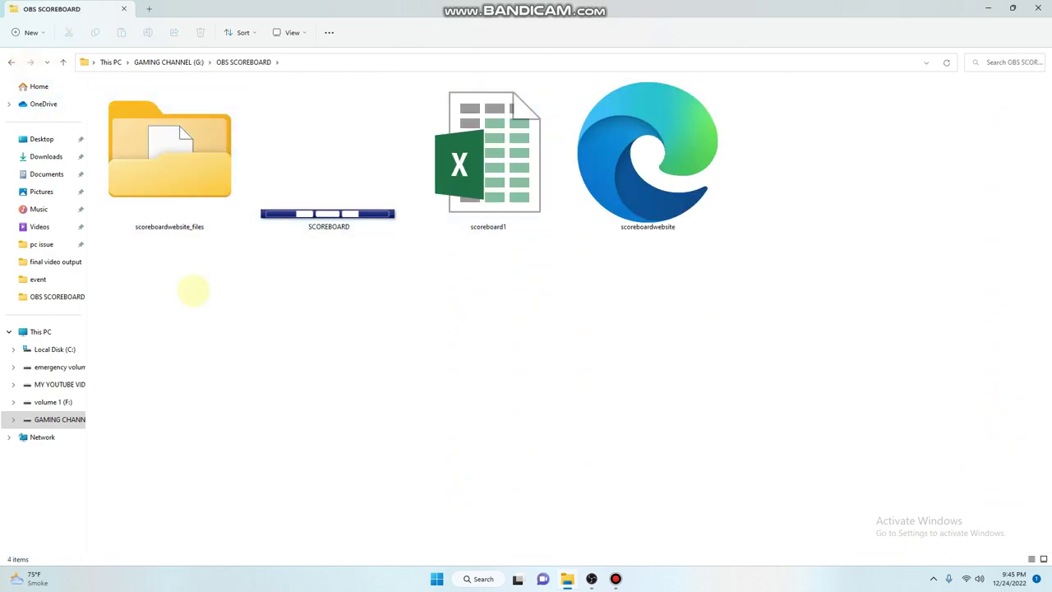
drag(339, 284, 803, 159)
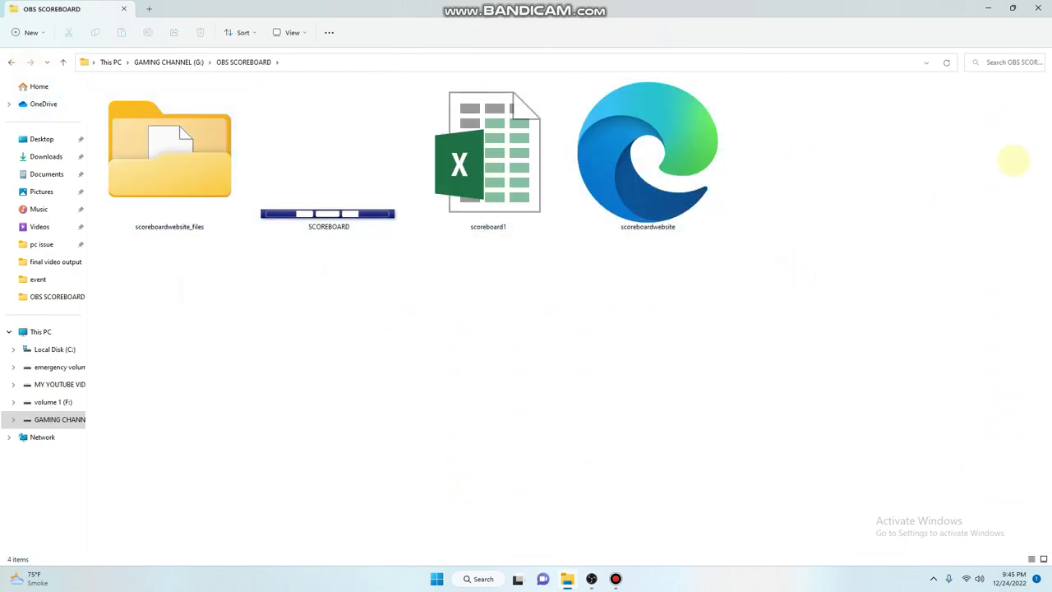
drag(1014, 160, 172, 228)
click(214, 301)
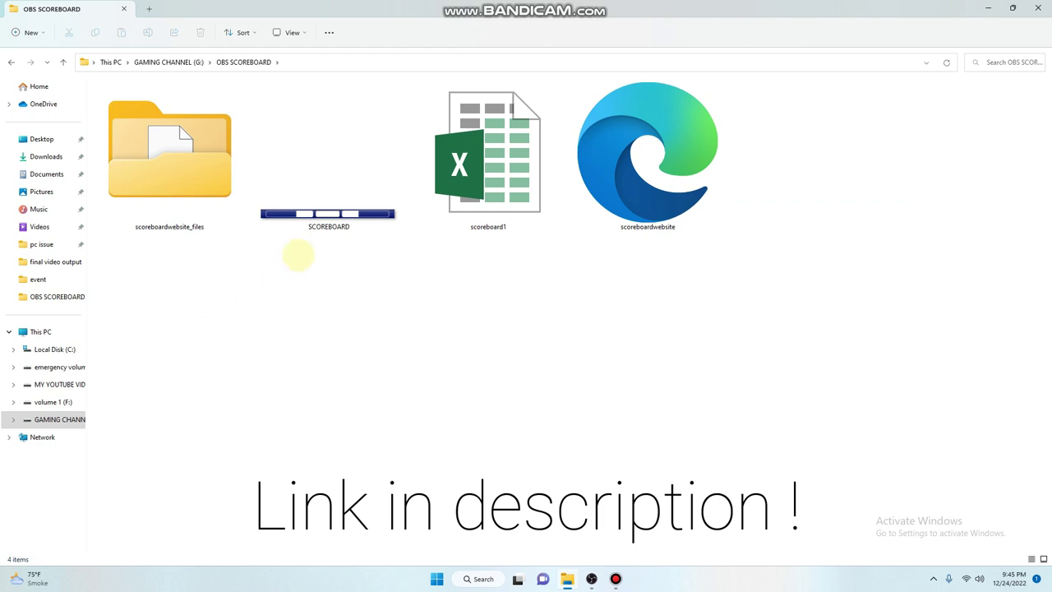
drag(877, 205, 165, 222)
click(303, 368)
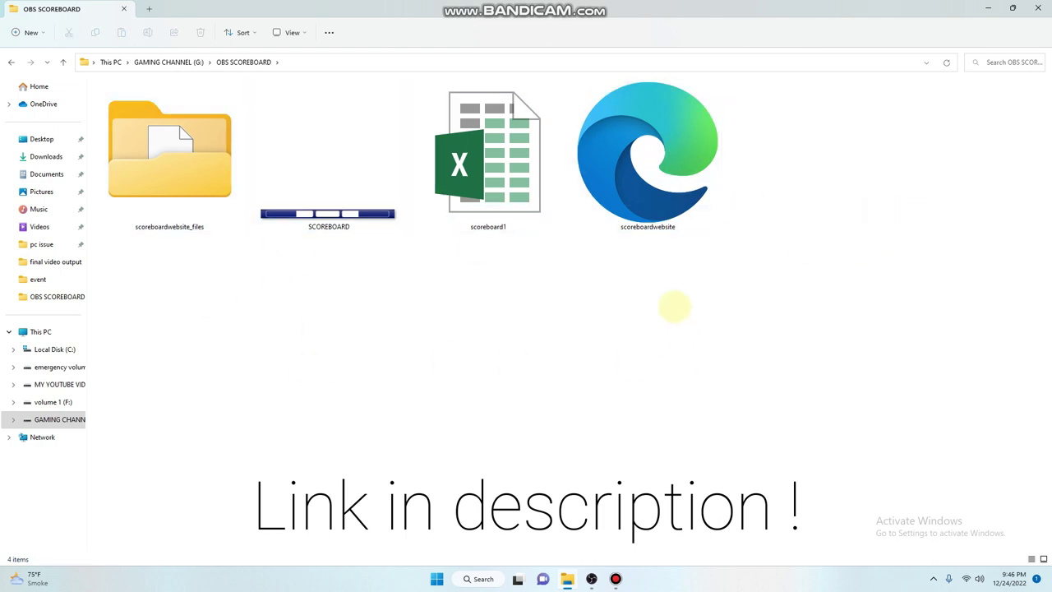
click(655, 217)
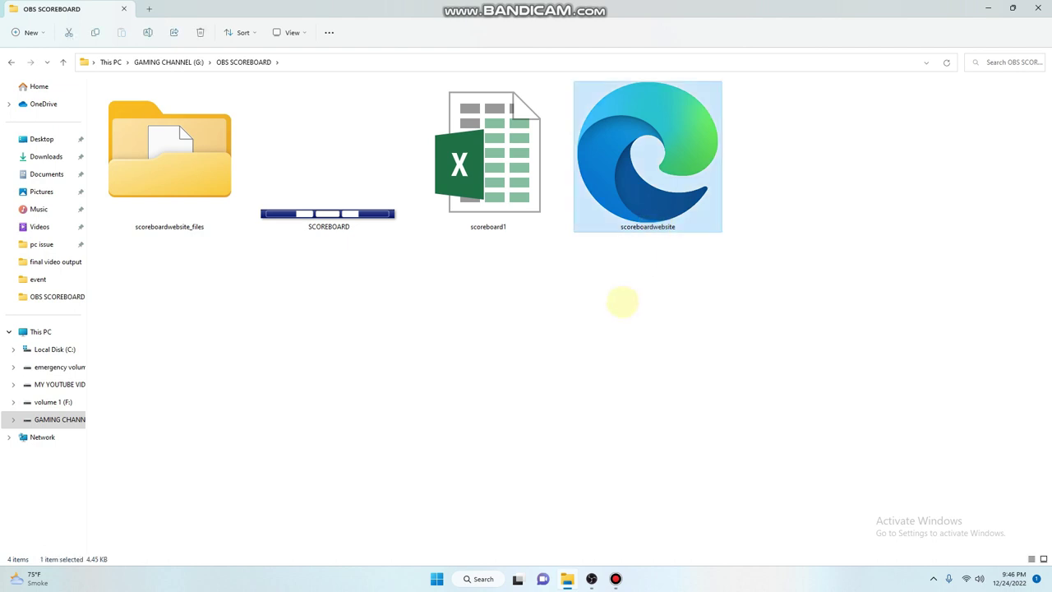
Step: Create a new folder named 'obs scoreboard' there and open it
right_click(509, 305)
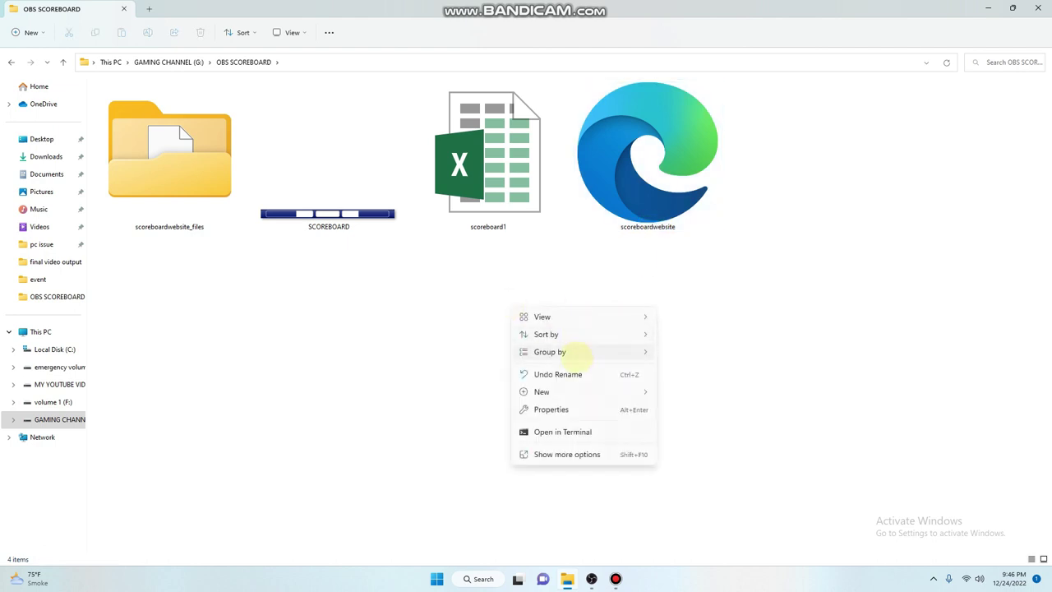
mouse_move(549, 393)
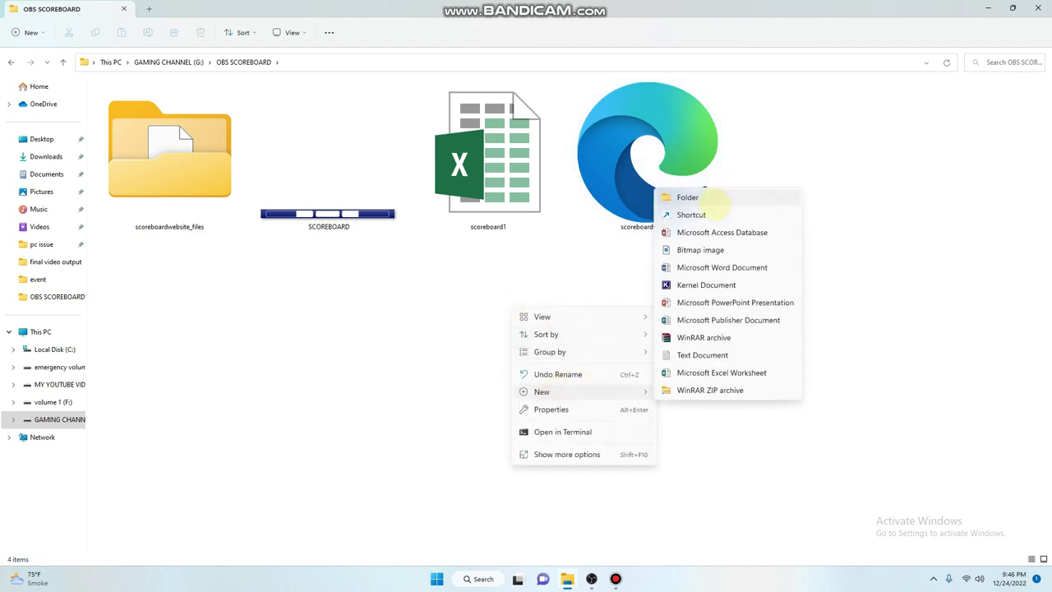
click(707, 199)
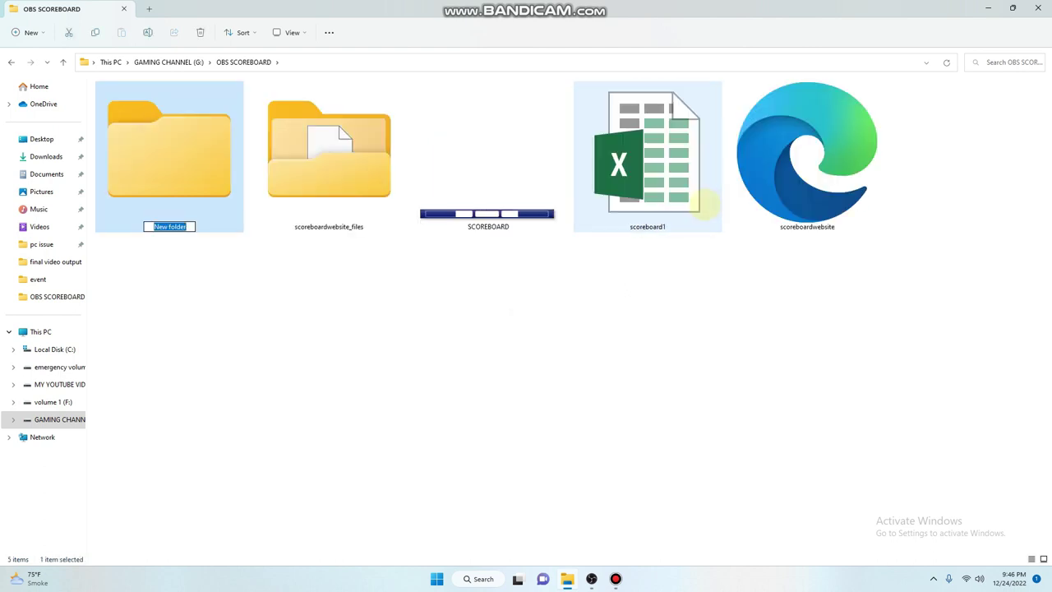
key(BackSpace)
text(obs scoreboard)
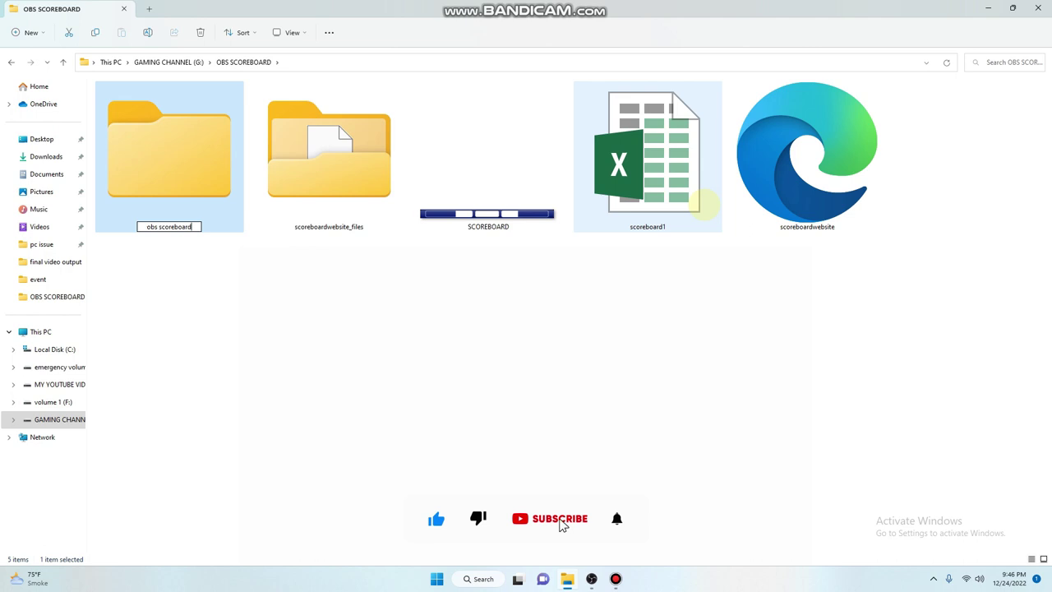
key(Return)
key(Return)
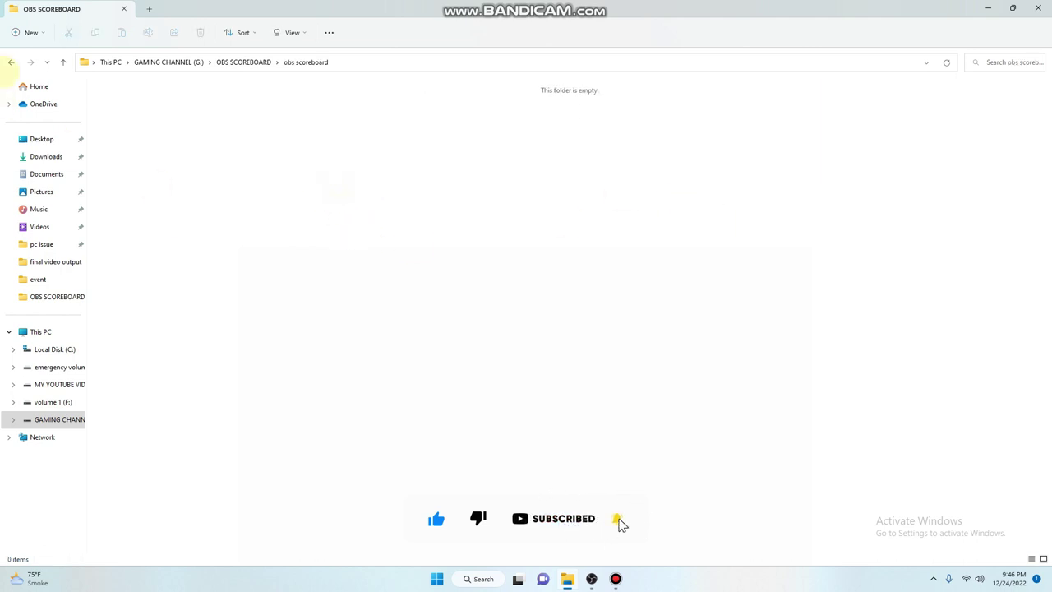
Step: Paste SCOREBOARD.png into the obs scoreboard folder
click(463, 189)
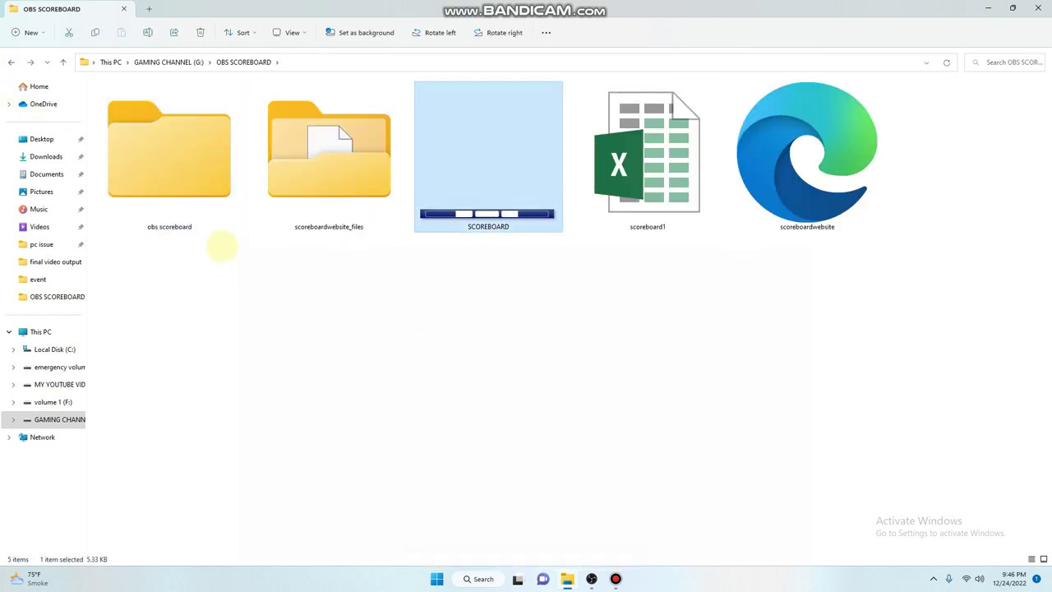
double_click(200, 203)
key(ctrl+v)
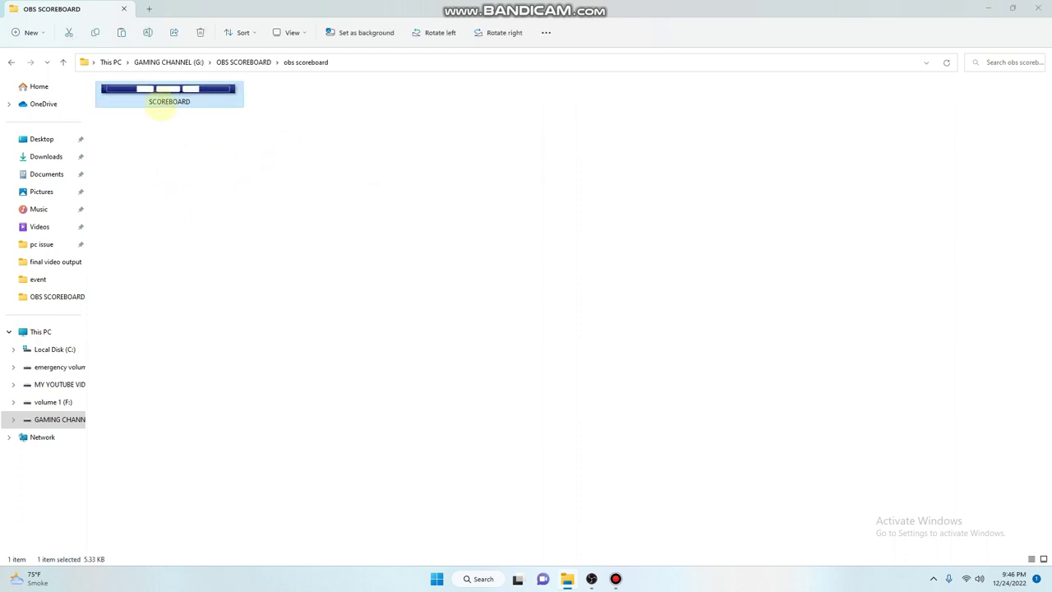
Step: Preview the SCOREBOARD image full size in Photos, then close the preview
double_click(165, 94)
scroll(417, 280, up, 2)
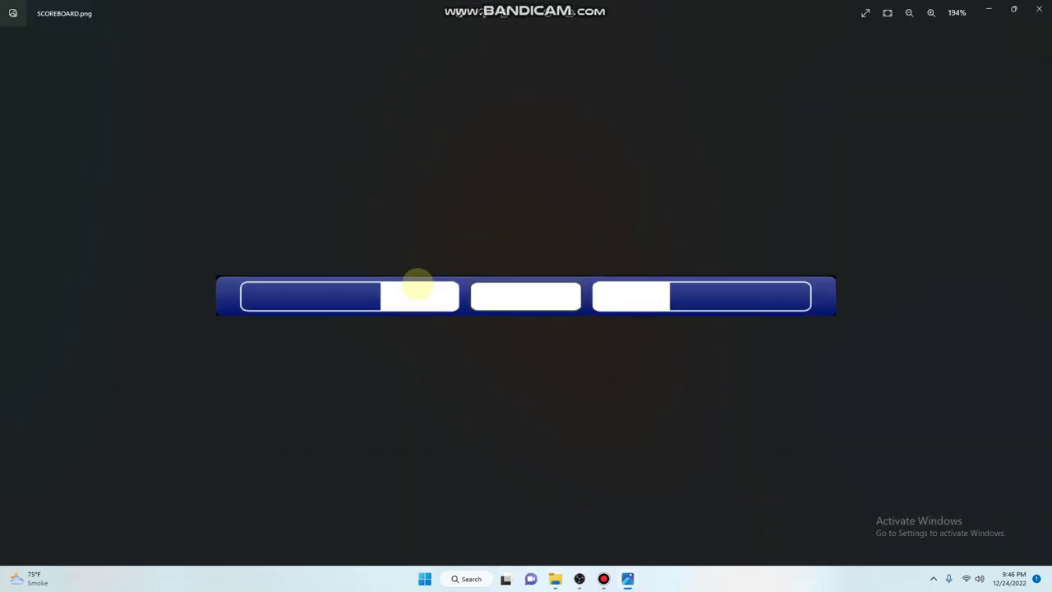
scroll(176, 291, up, 3)
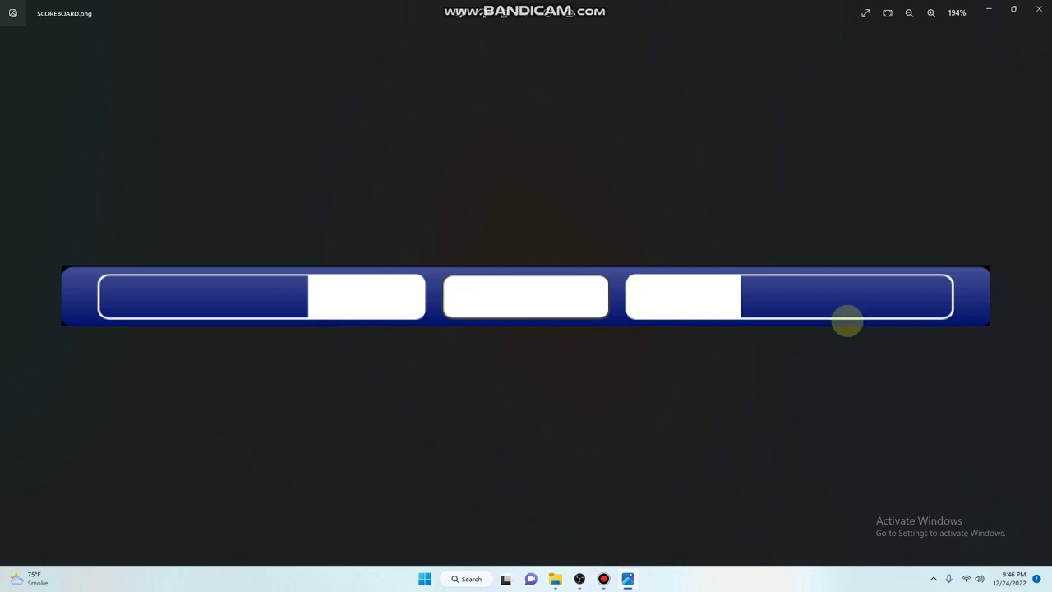
click(1039, 8)
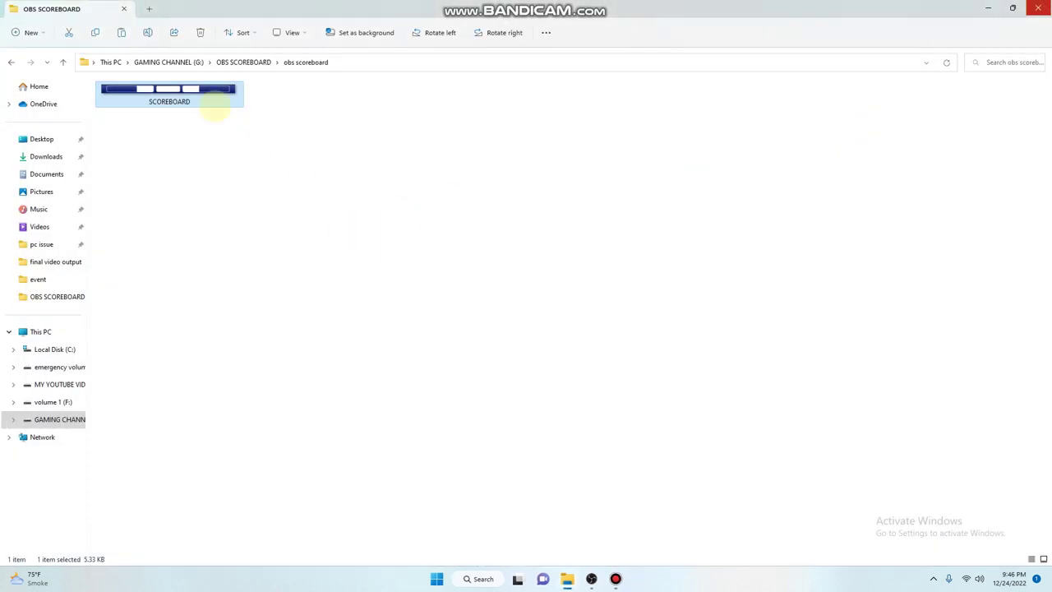
click(344, 150)
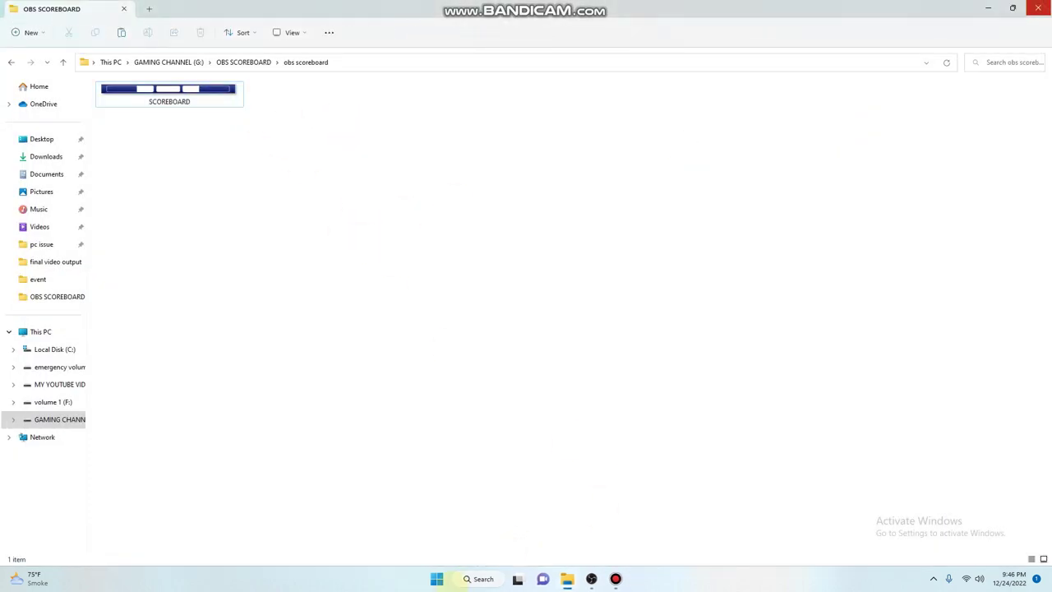
click(437, 579)
Step: Launch Excel with a blank workbook, maximize it and widen every column
text(excel)
key(Return)
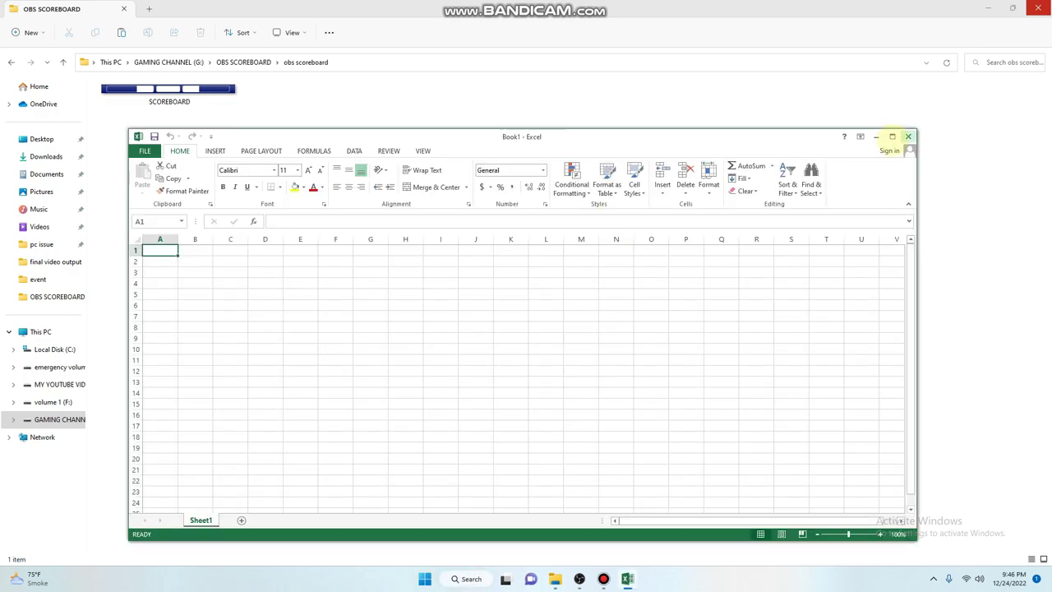
click(892, 136)
scroll(108, 174, up, 6)
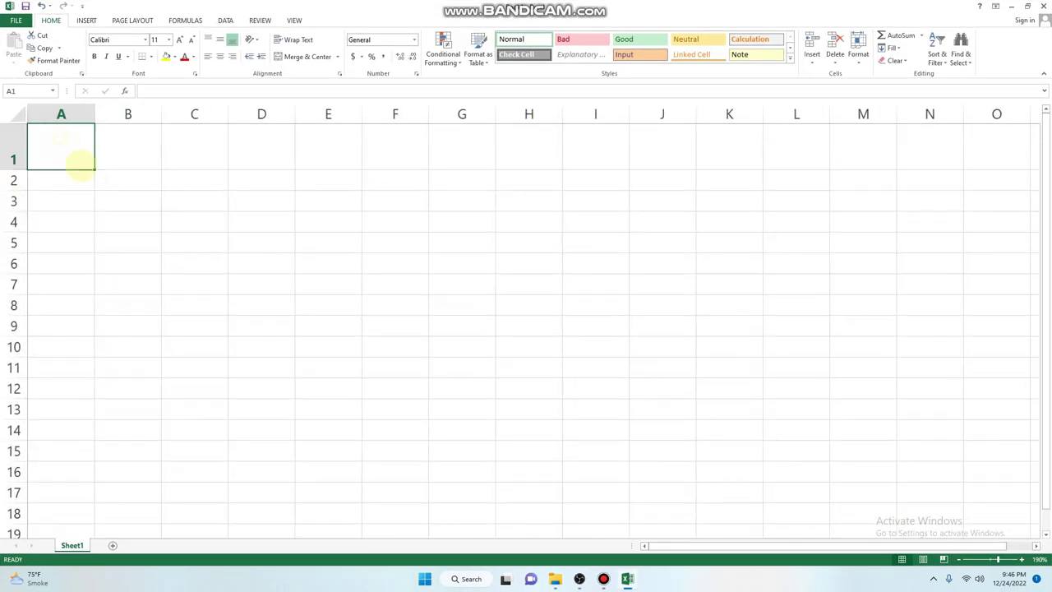
click(16, 115)
drag(93, 113, 164, 112)
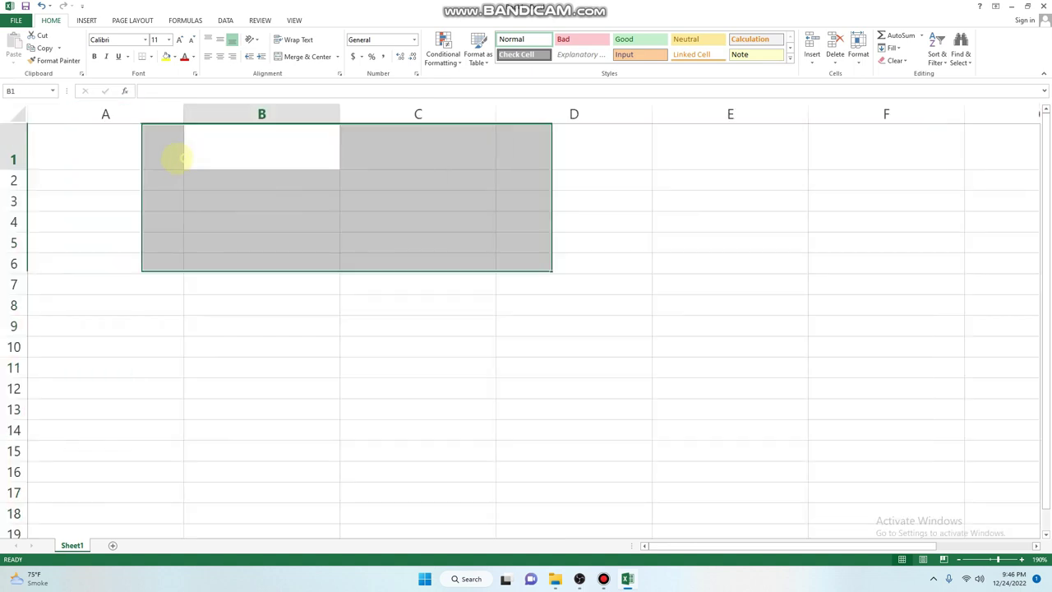
Step: View the SCOREBOARD image for reference, then return to the Book1 workbook
double_click(235, 104)
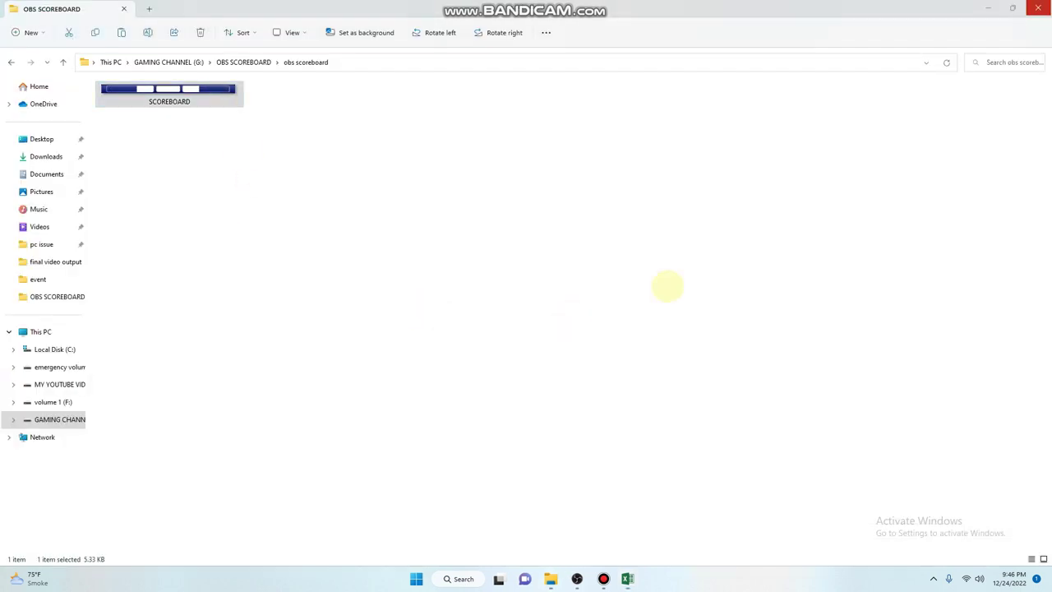
scroll(512, 307, up, 2)
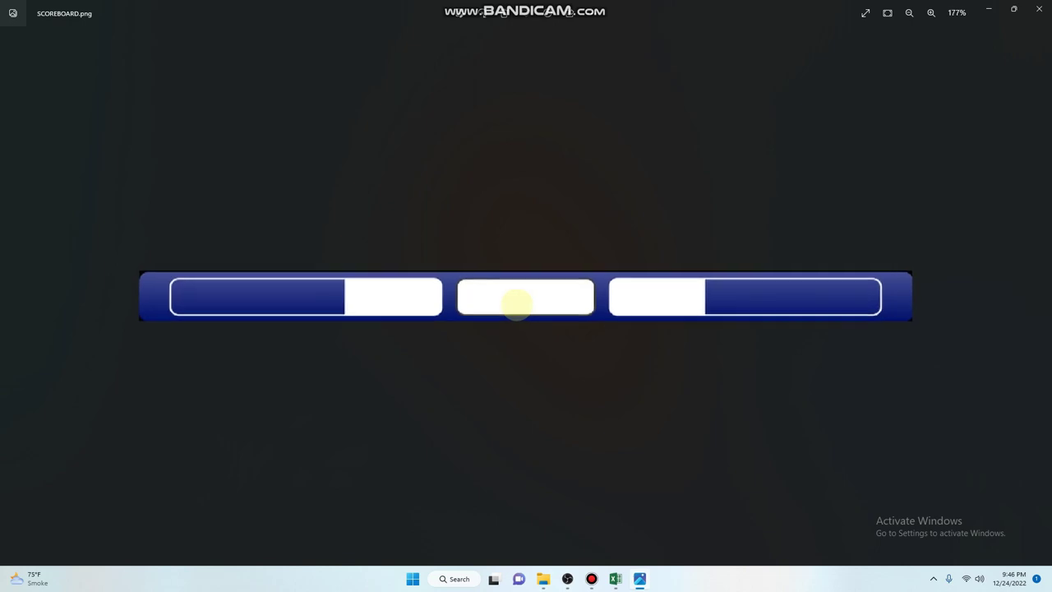
scroll(517, 299, up, 1)
scroll(576, 296, down, 1)
key(alt+Tab)
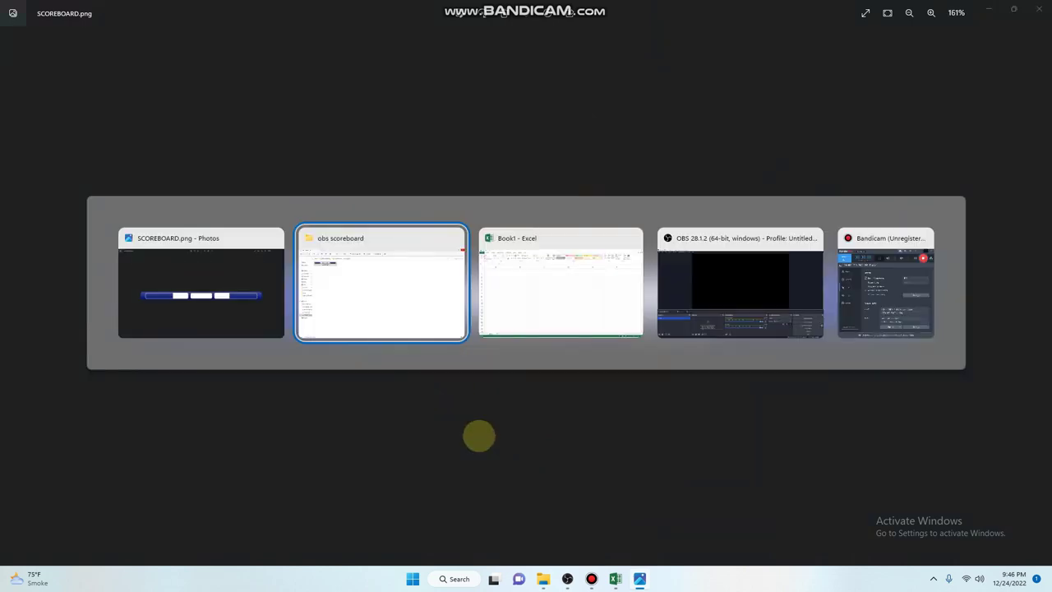
key(alt+Tab)
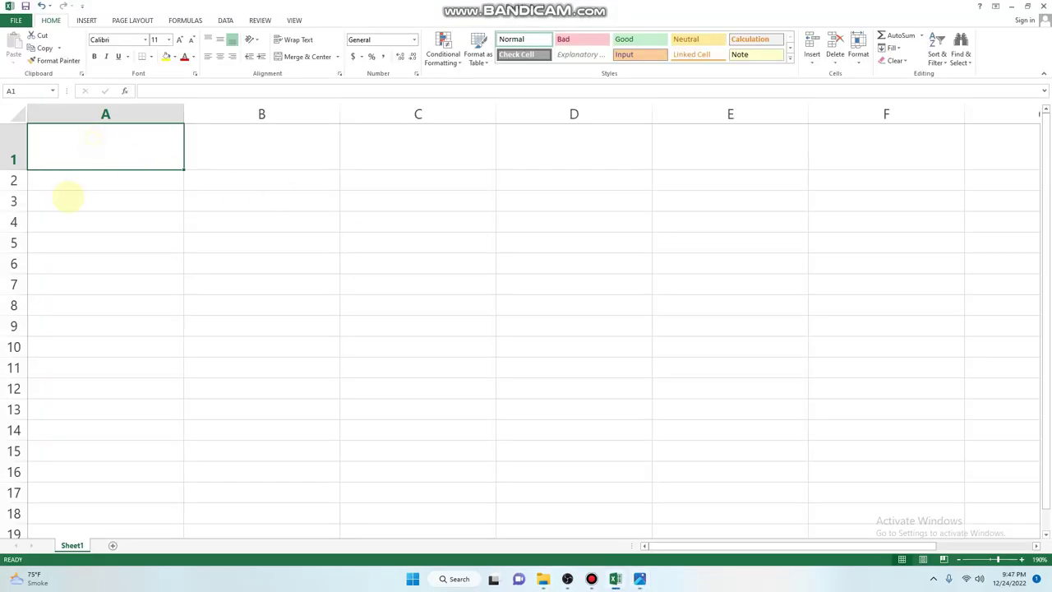
key(alt+Tab)
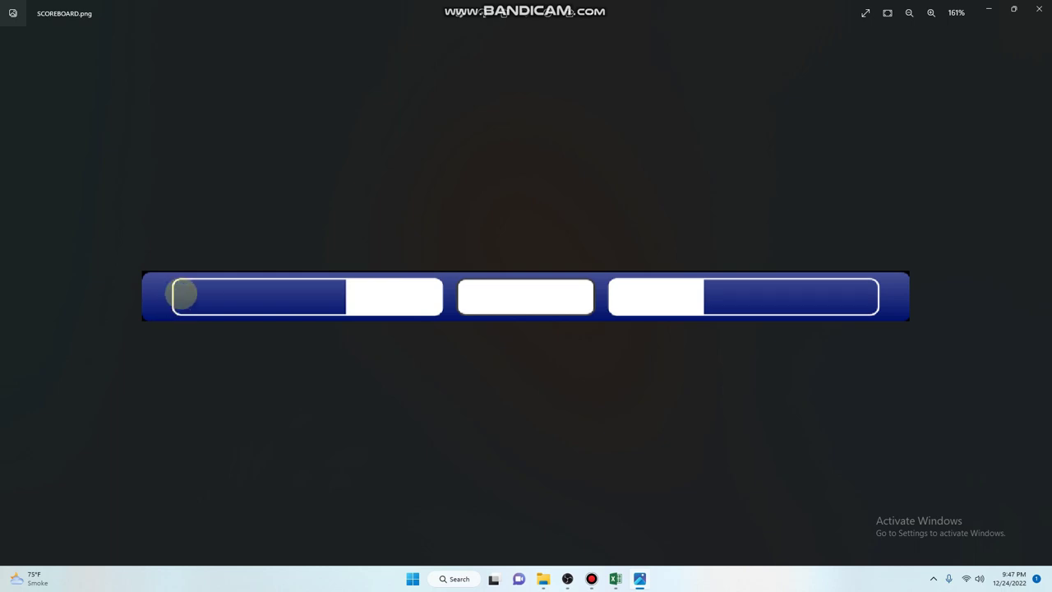
key(alt+Tab)
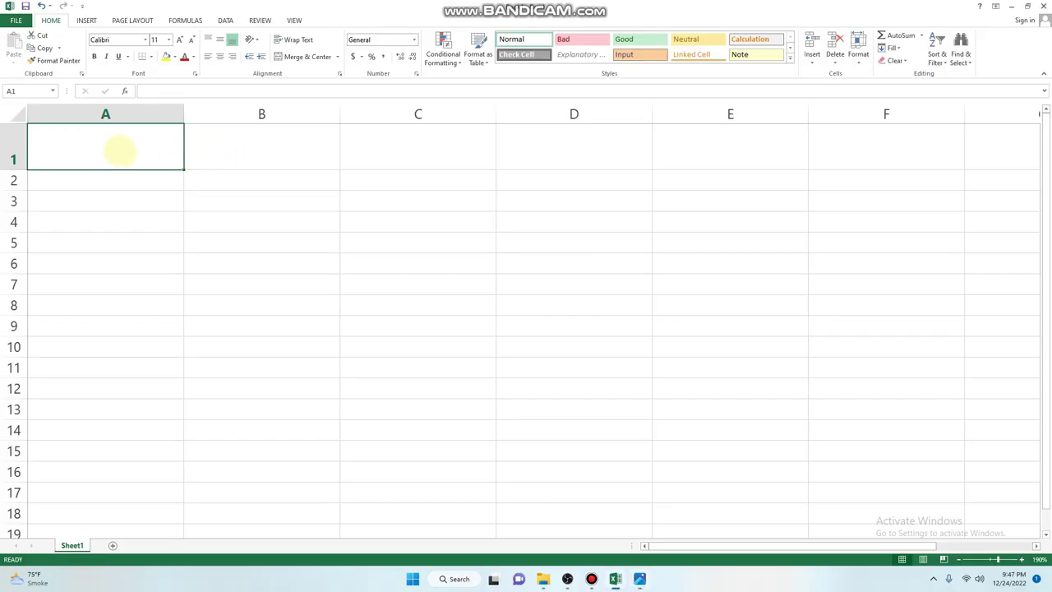
Step: Enter BPL league, sachin, runs, baller and balls across A1 to E1
text(BPL league)
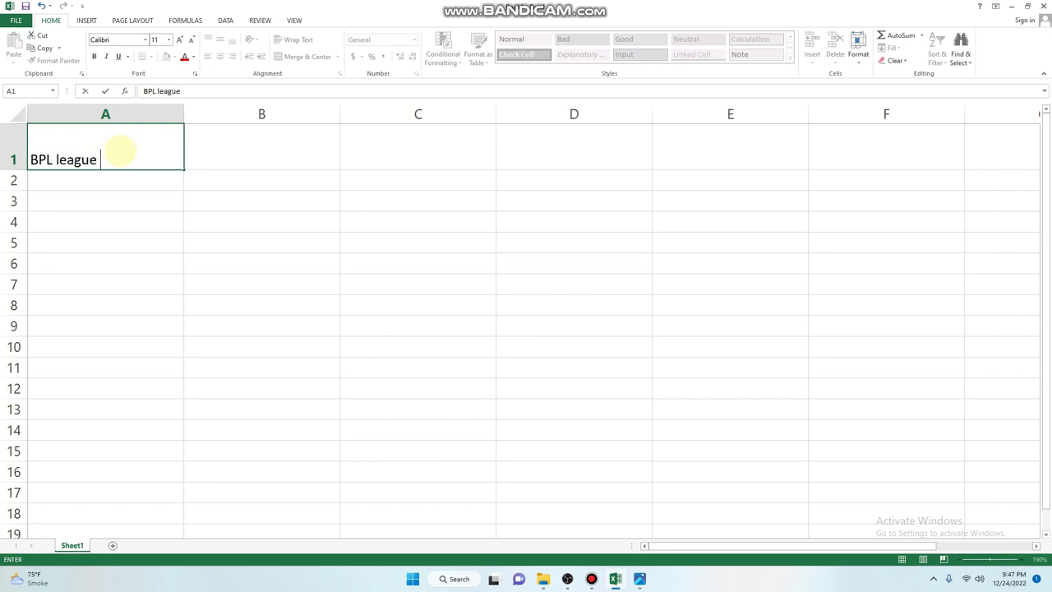
key(Tab)
key(alt+Tab)
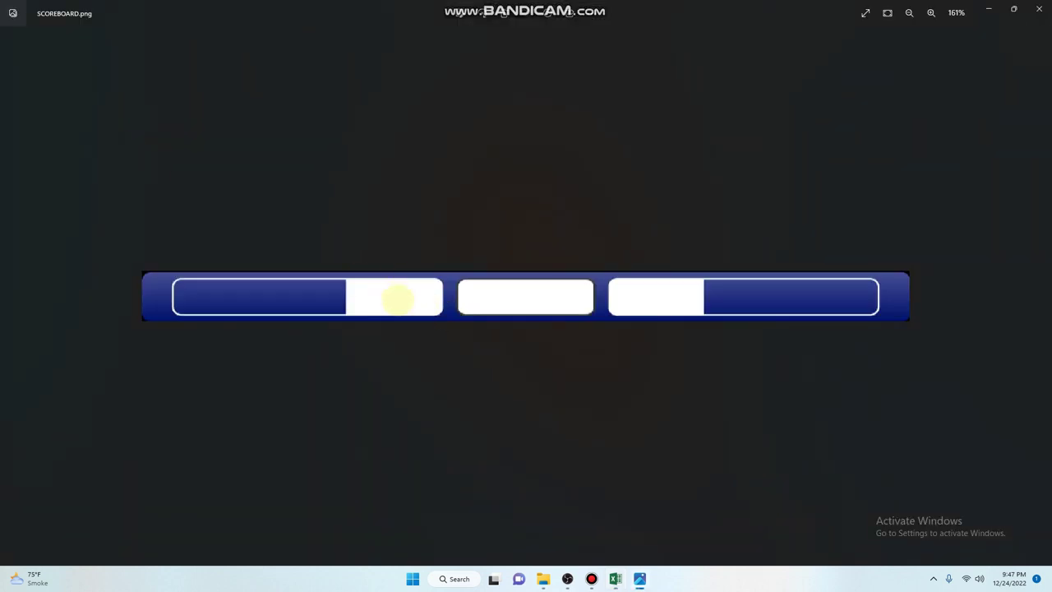
key(alt+Tab)
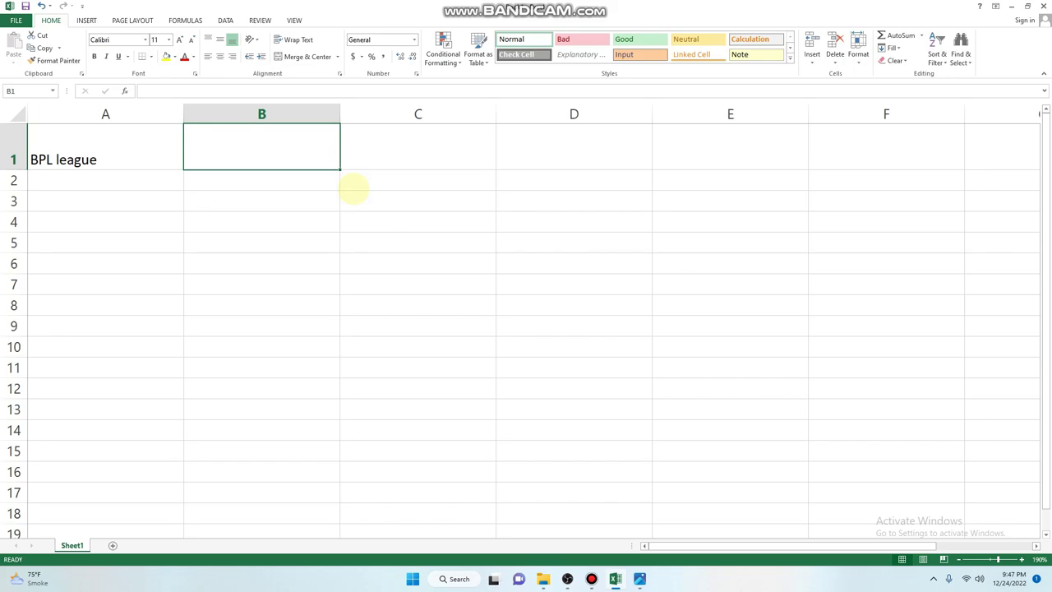
text(sachin)
key(Tab)
key(alt+Tab)
key(alt+Tab)
text(runs)
key(alt+Tab)
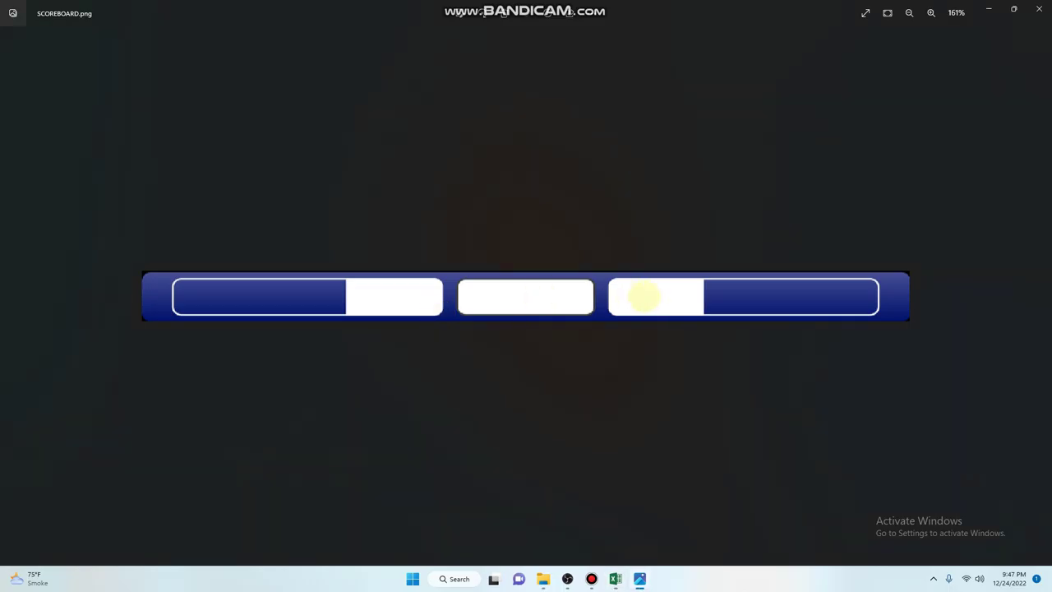
key(Tab)
text(baller)
key(Tab)
text(bal)
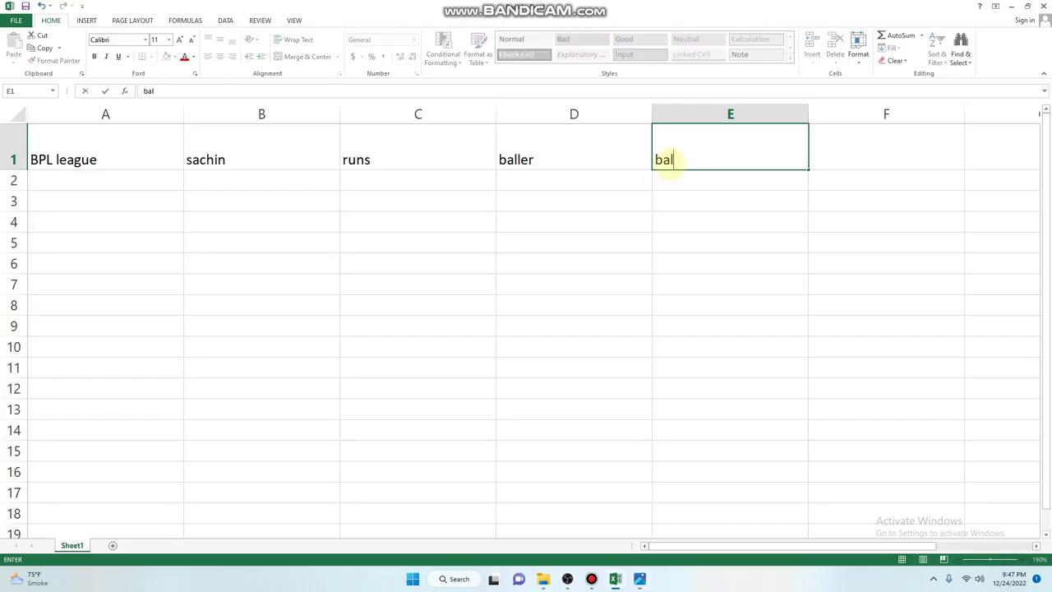
text(ls)
key(Return)
Step: Undo the trial row 2 numbers and replace C1 and D1 with 20/1 and umesh
text(12)
key(Tab)
text(41)
key(Tab)
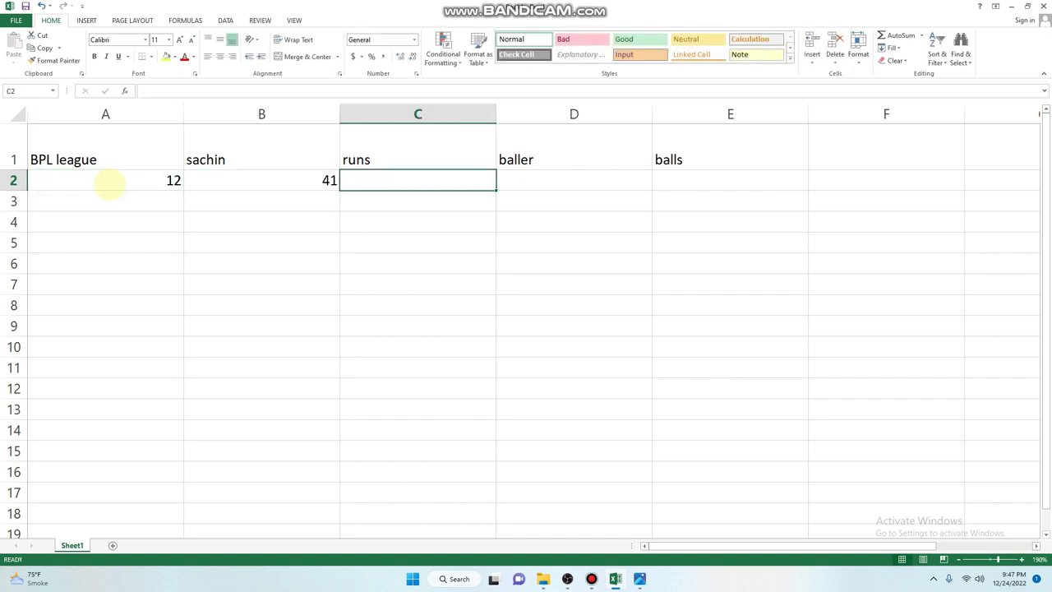
key(ctrl+z)
key(ctrl+z)
click(414, 181)
text(20)
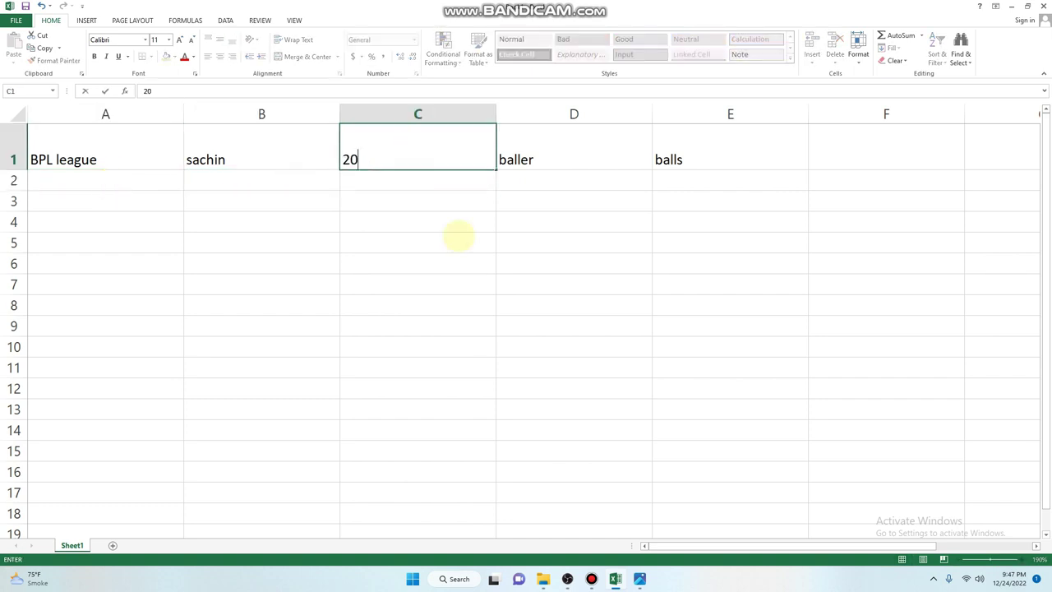
text(/1)
key(Tab)
text(umesh)
key(Tab)
Step: Store 02564 in E1 as text so its leading zero is kept
text(0)
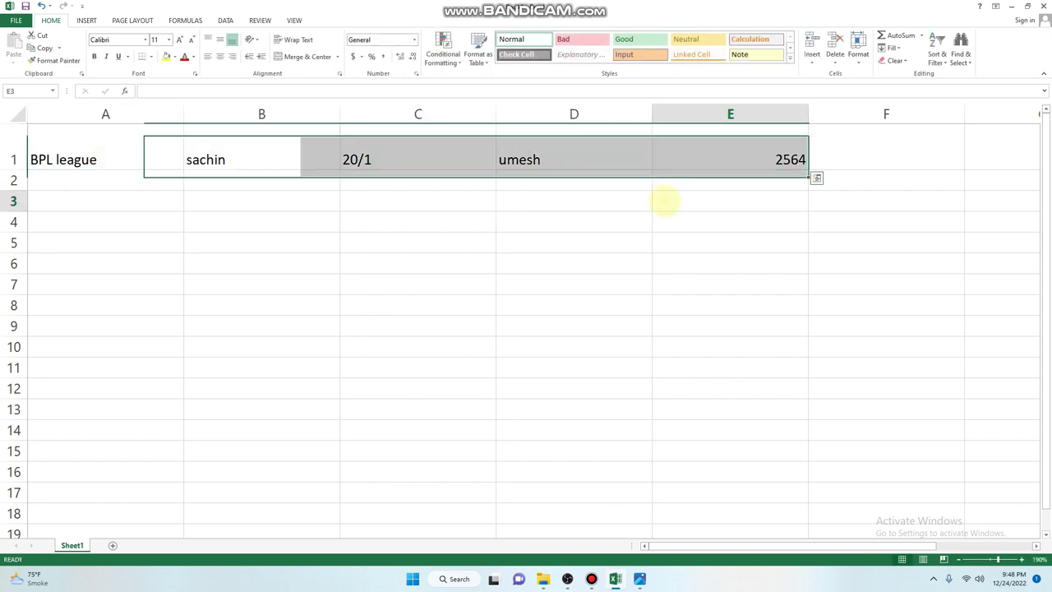
double_click(729, 162)
text(-)
text(0)
key(Return)
key(Return)
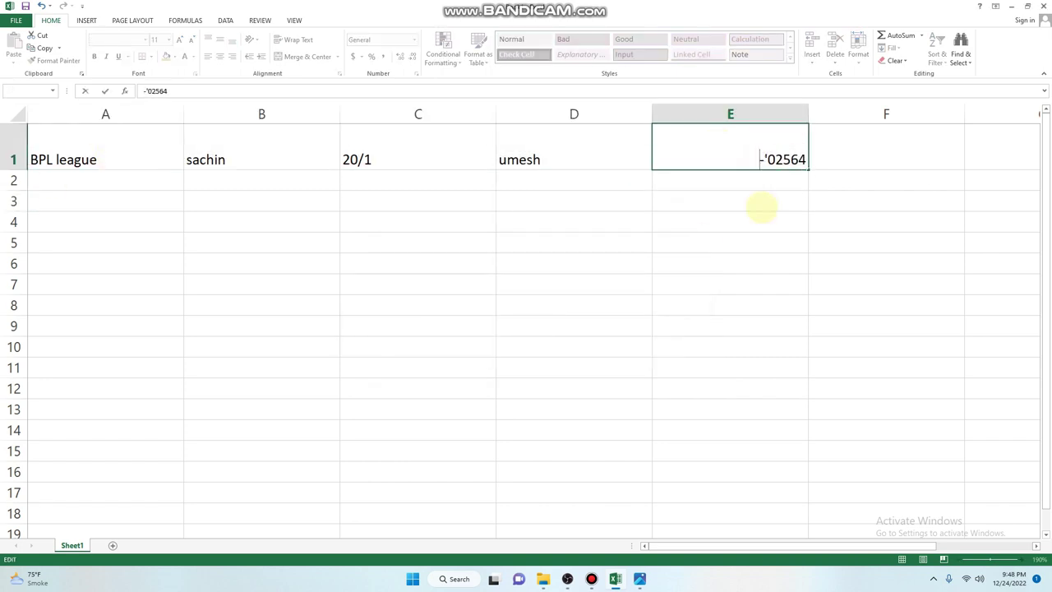
key(Home)
key(Delete)
key(Return)
Step: Check the five filled cells A1 to E1, then bring up the save options
drag(123, 159, 724, 160)
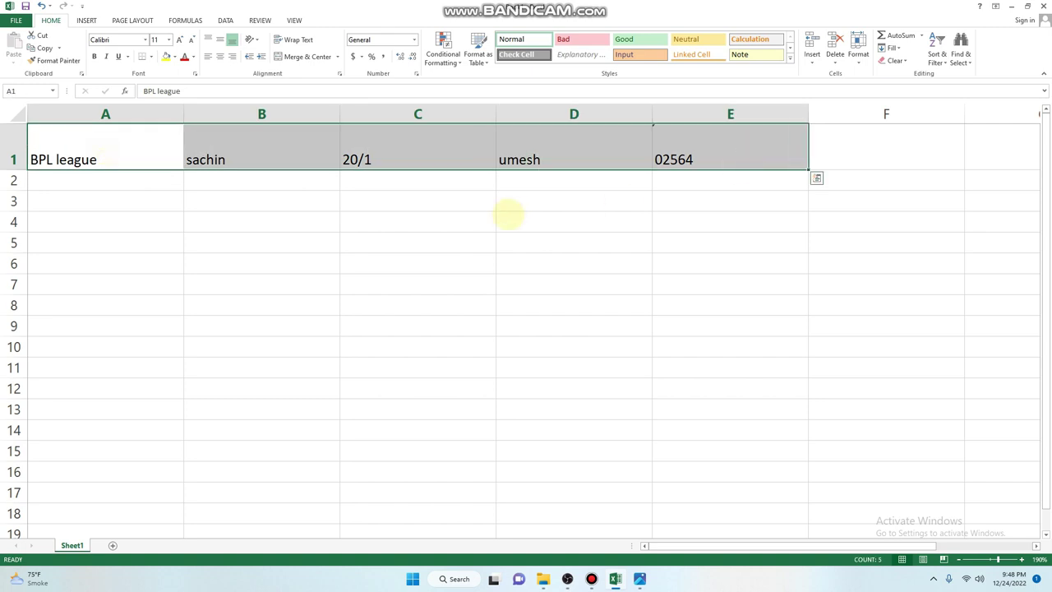
click(507, 216)
drag(117, 156, 670, 158)
click(313, 176)
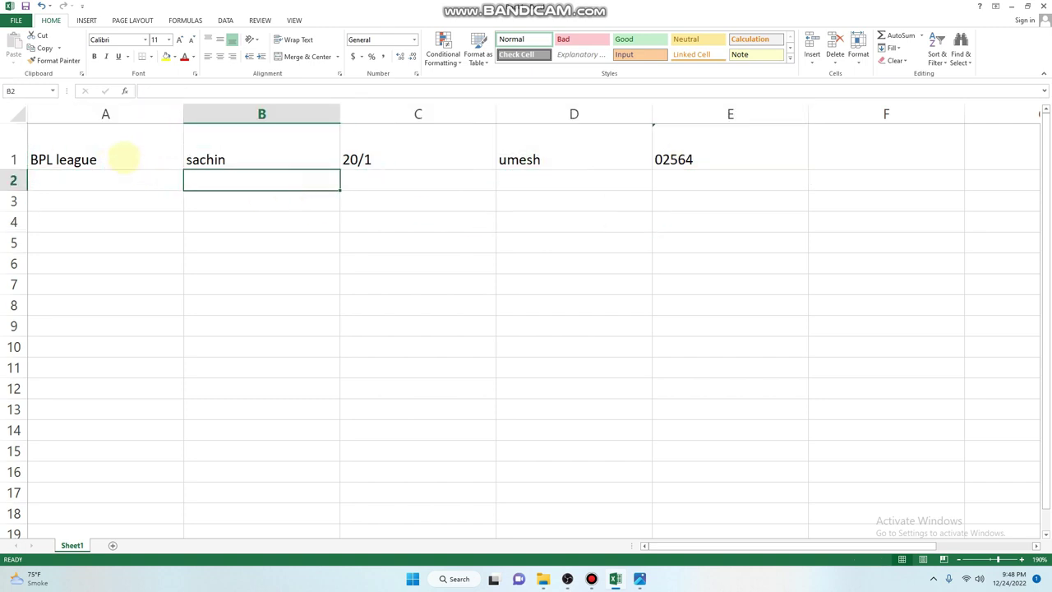
drag(122, 157, 674, 159)
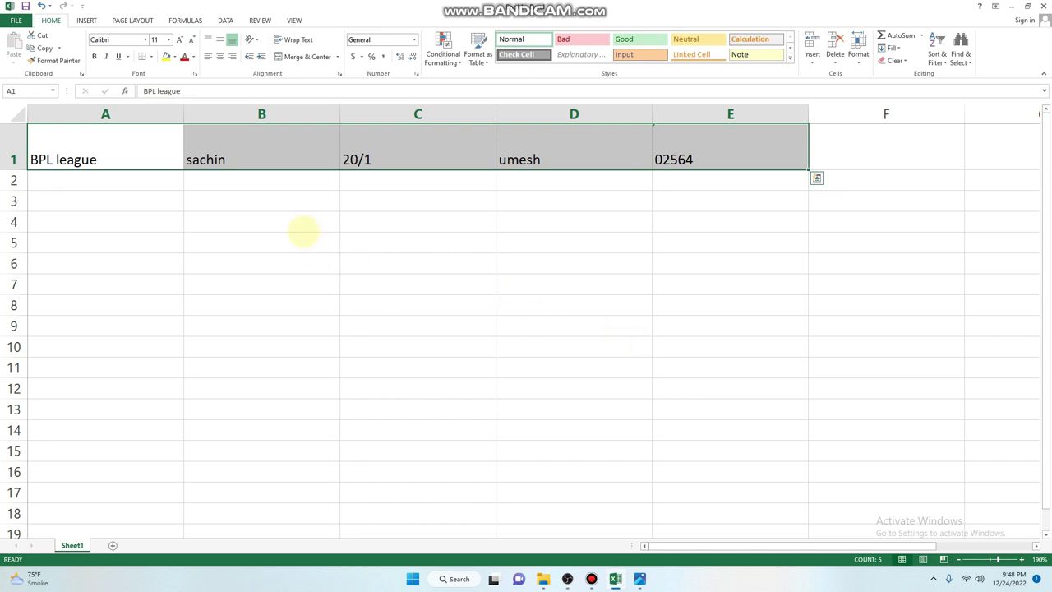
click(297, 227)
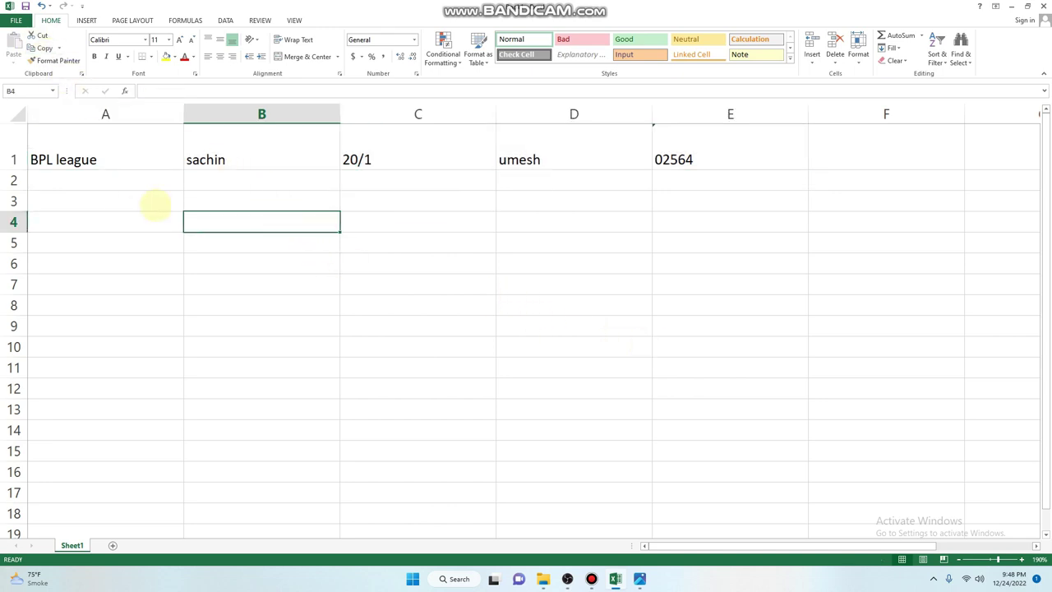
key(ctrl+s)
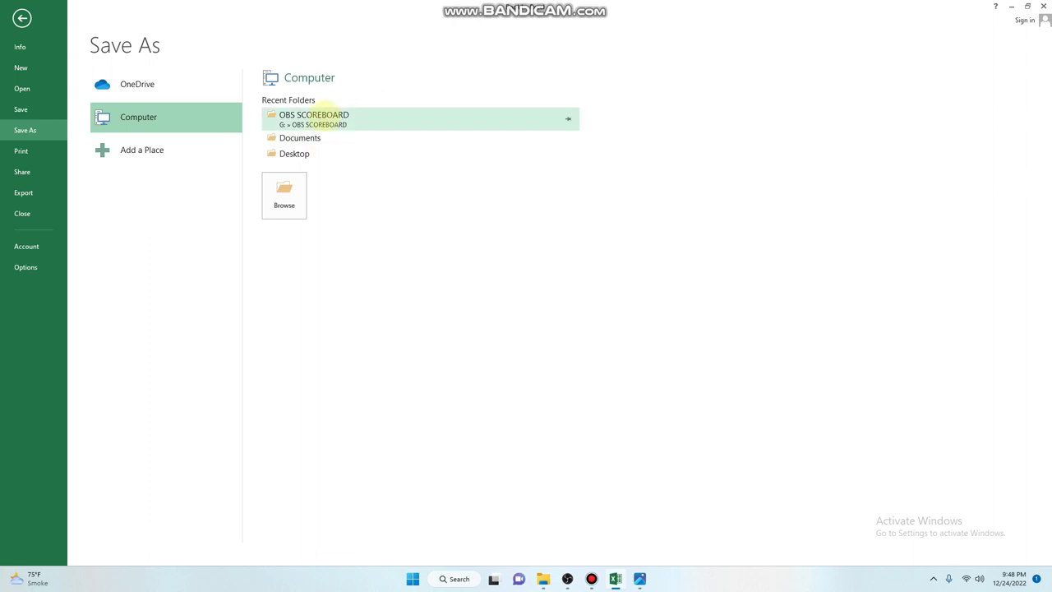
Step: Save the workbook as 'obs scoreboard new' in OBS SCOREBOARD > obs scoreboard
click(332, 117)
double_click(247, 88)
text(obs scoreboard new)
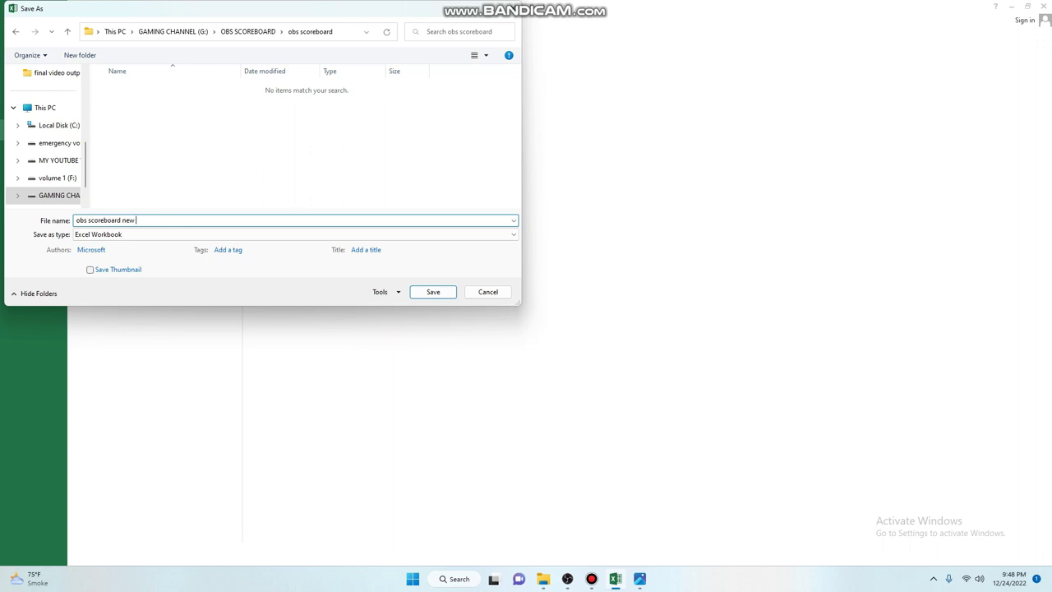
key(Return)
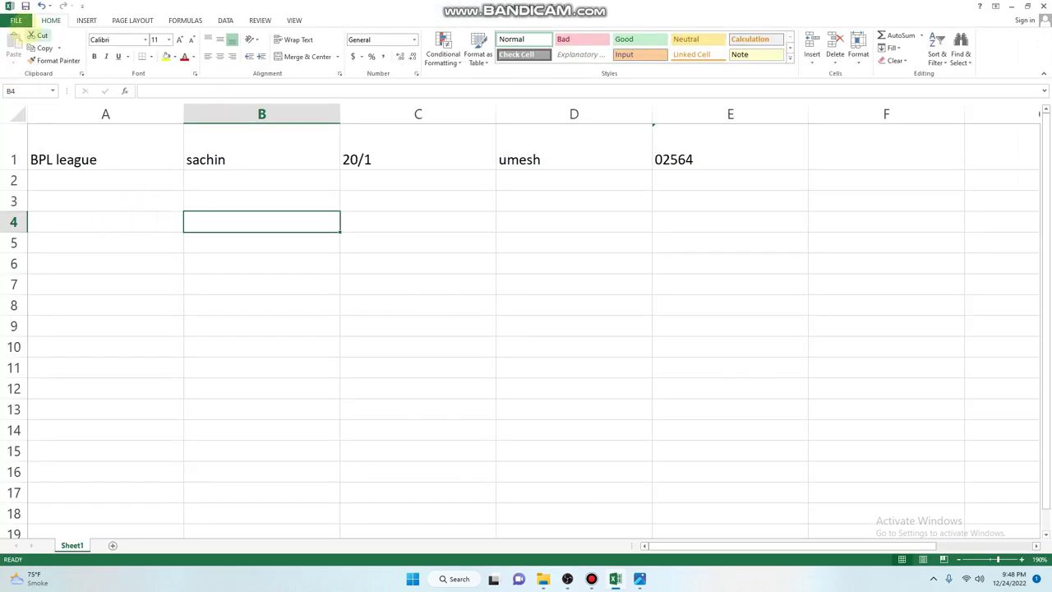
click(18, 21)
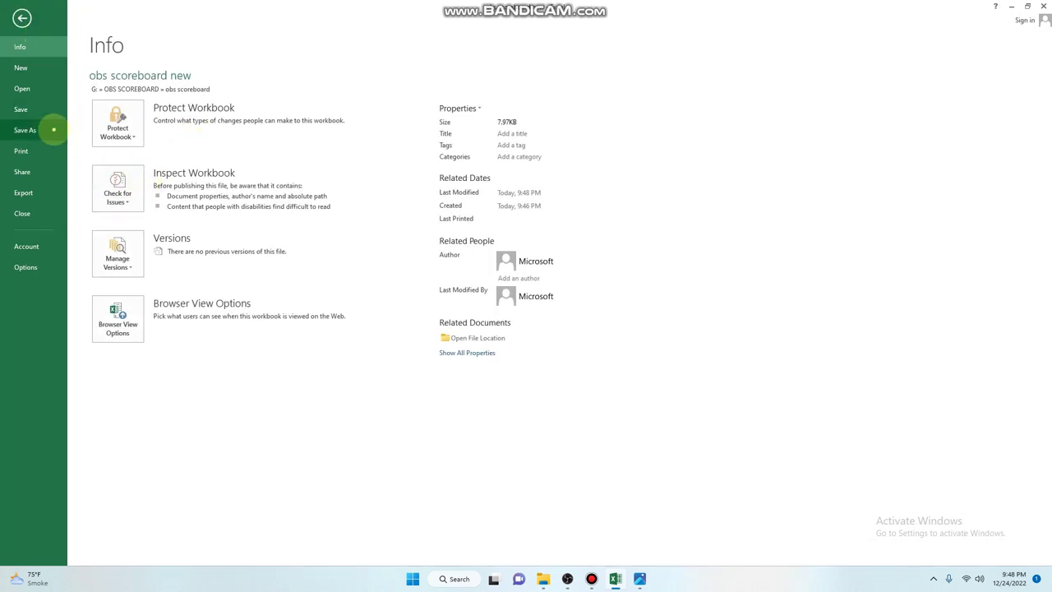
Step: Save a Web Page copy named 'obs scoreboard new web', set to AutoRepublish on every save
click(54, 129)
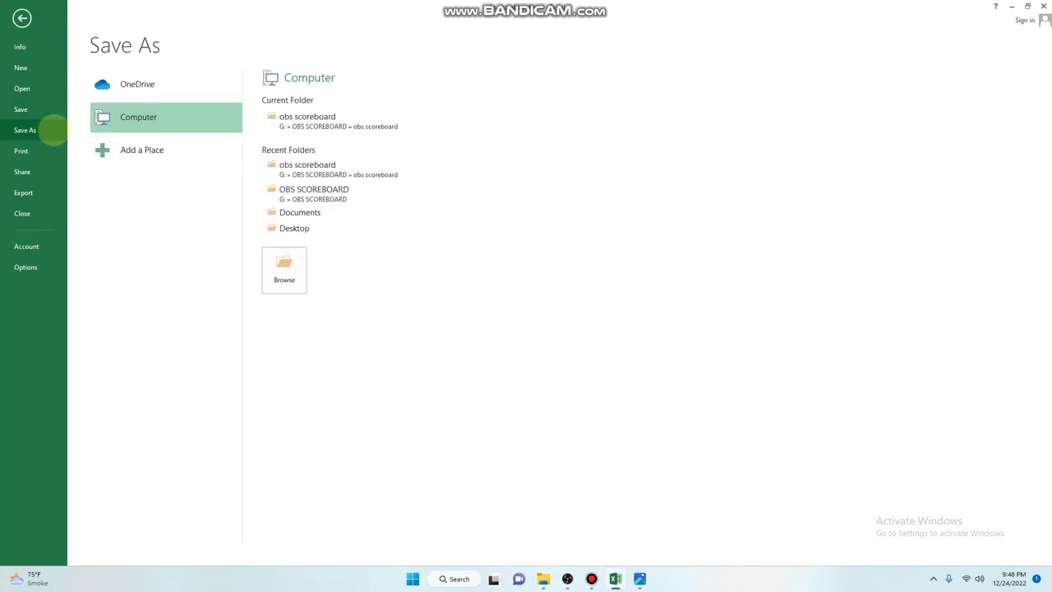
click(301, 276)
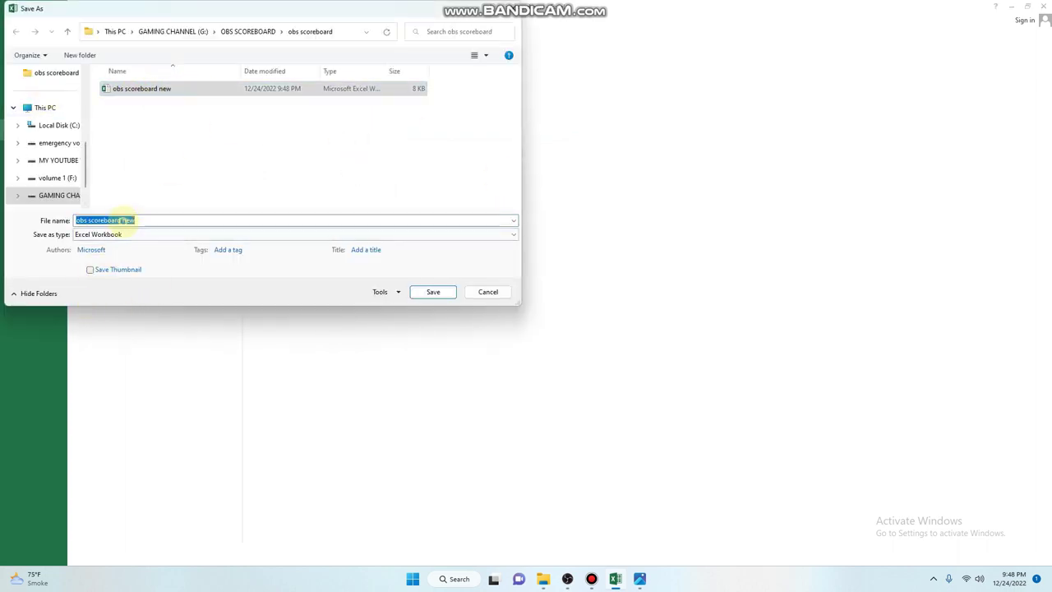
click(165, 220)
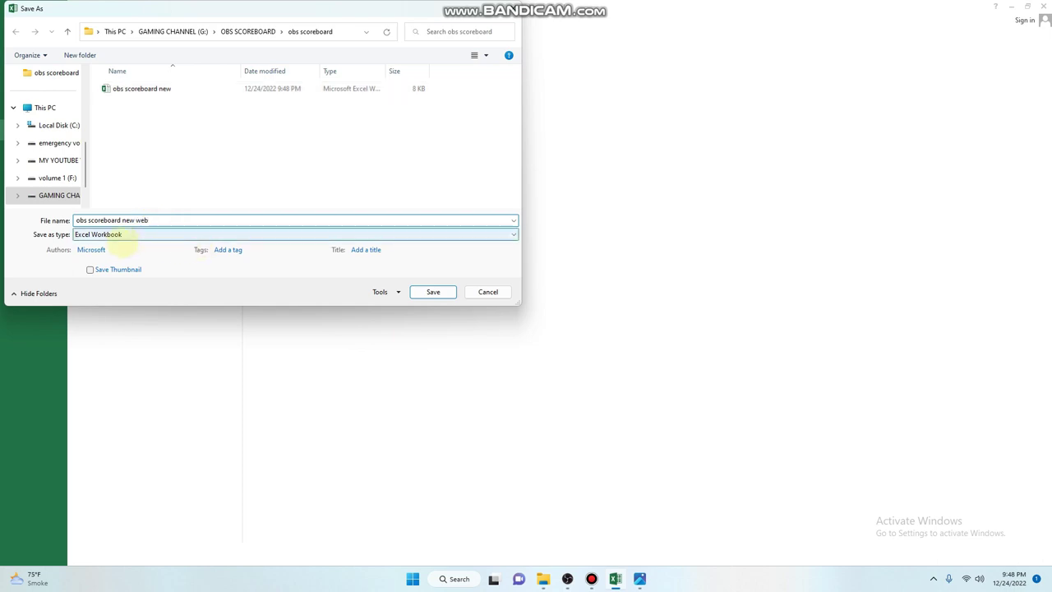
click(106, 234)
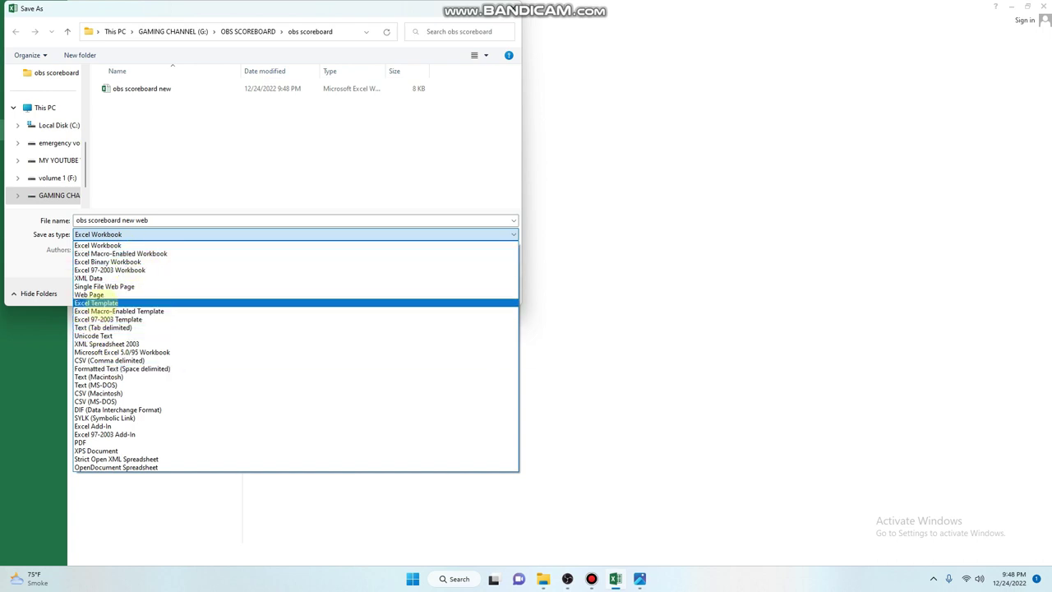
click(100, 294)
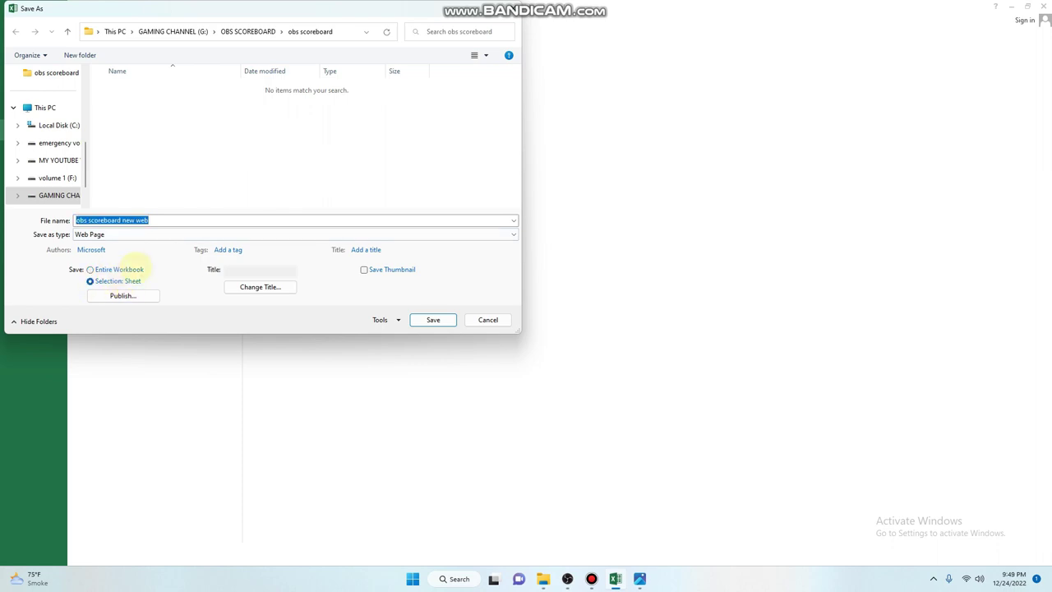
click(433, 320)
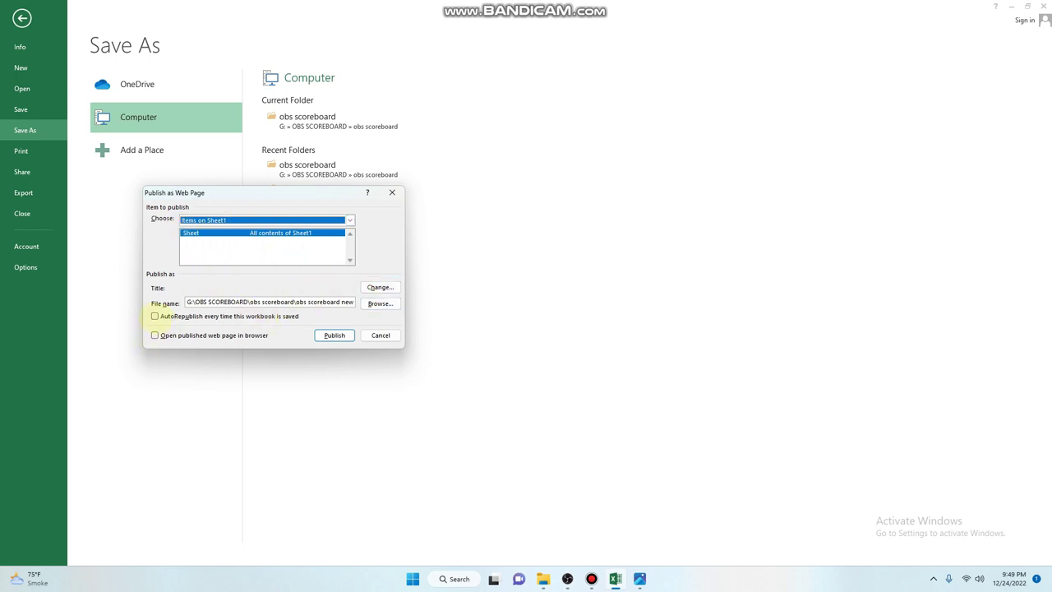
click(154, 317)
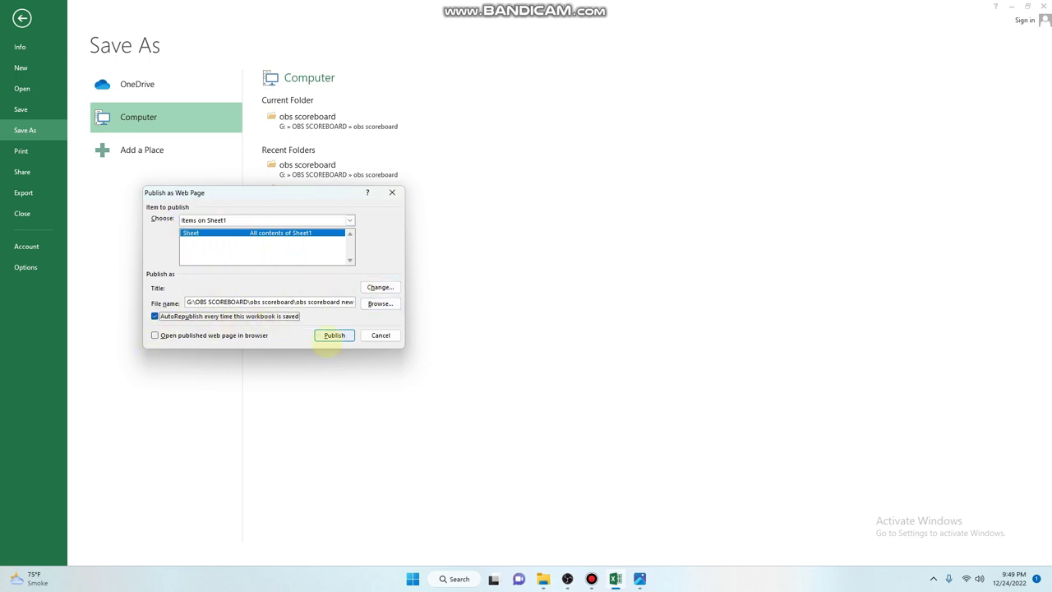
Step: Publish Sheet1, check the new web page and web_files folder beside the workbook, then return to OBS
click(333, 336)
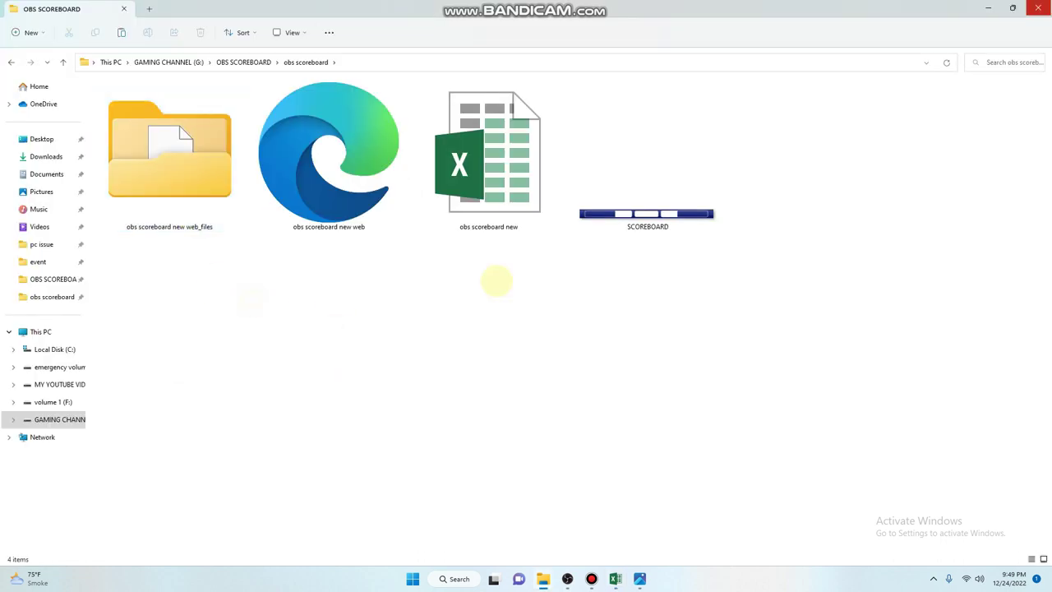
drag(904, 188, 165, 191)
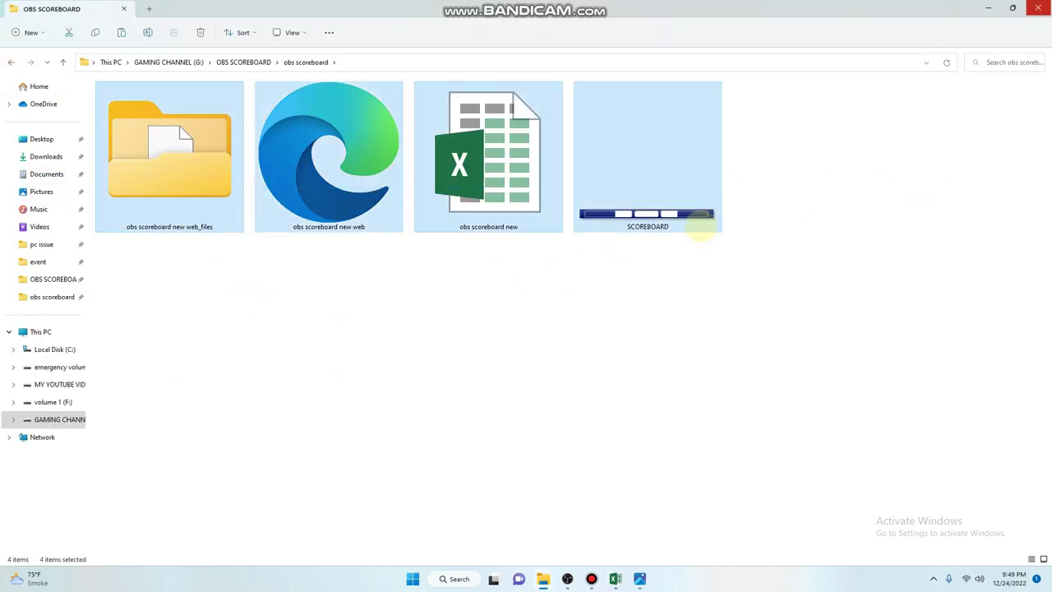
click(699, 228)
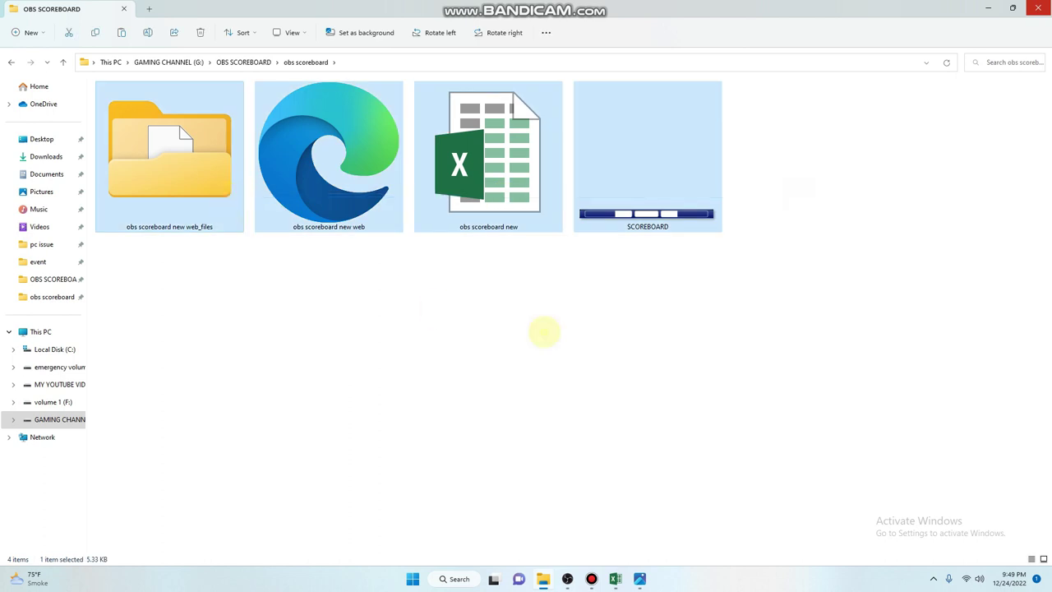
click(544, 332)
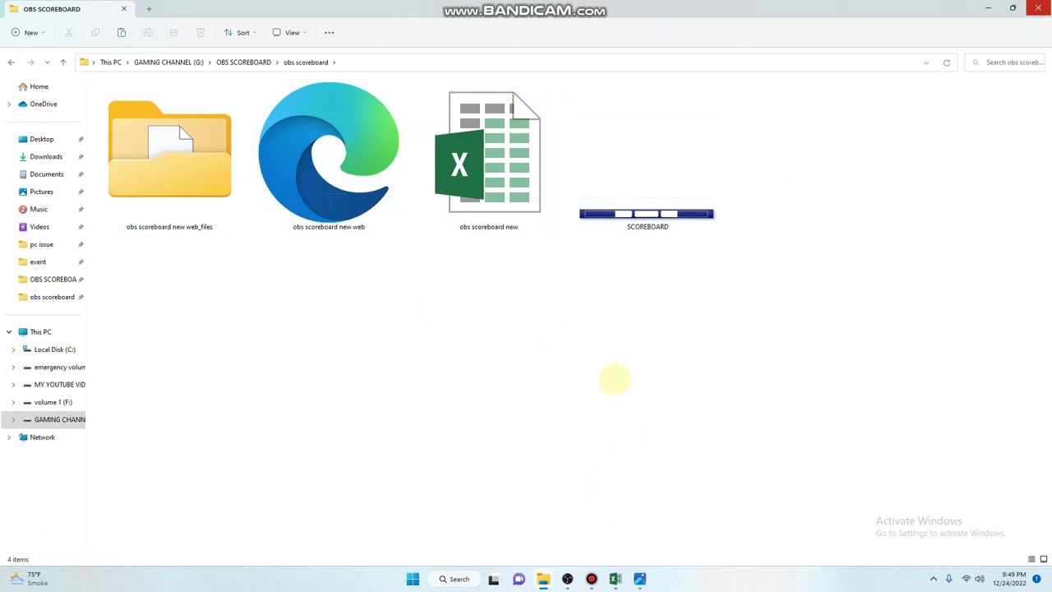
click(567, 579)
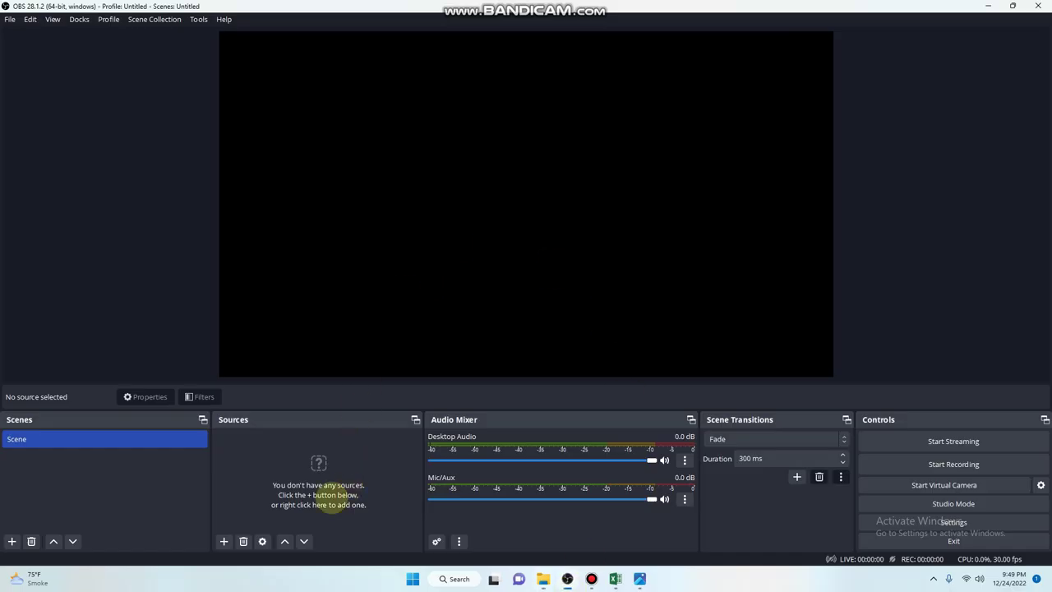
Step: Add a Browser source and select its default obsproject.com URL in Properties
click(223, 541)
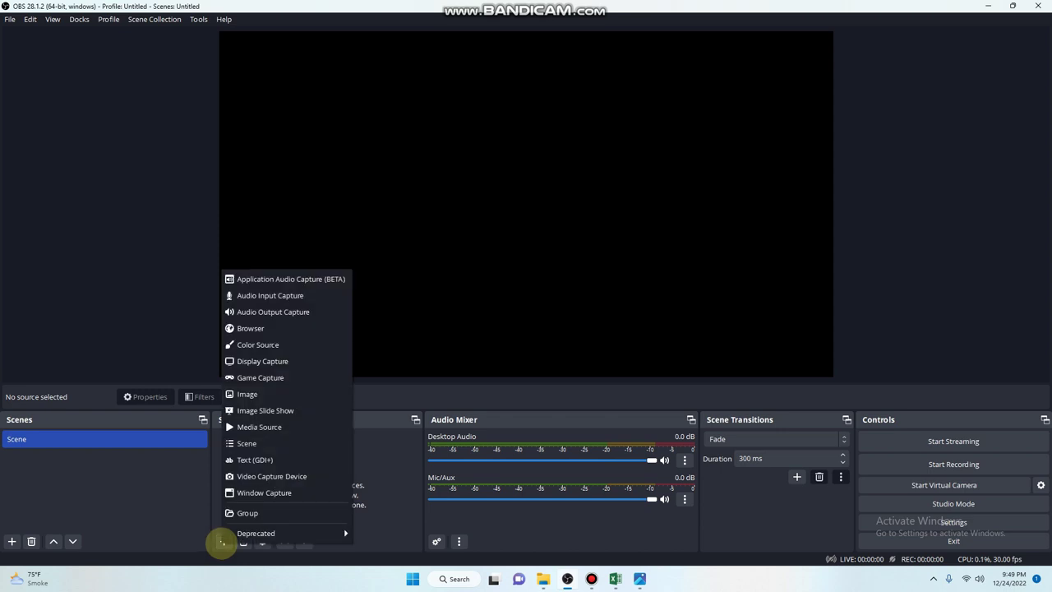
click(298, 331)
click(557, 354)
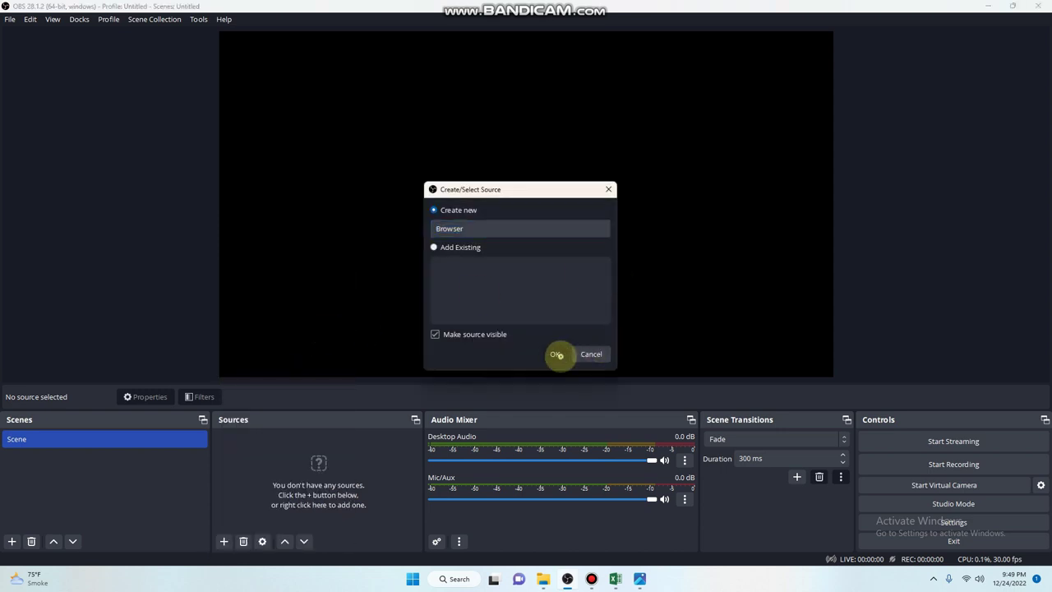
triple_click(611, 305)
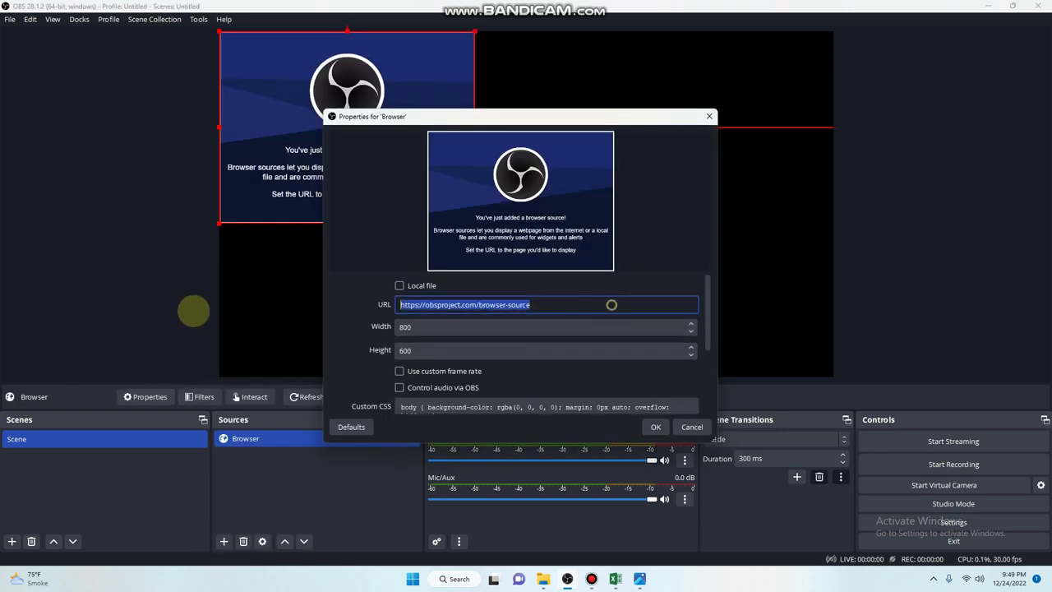
click(515, 316)
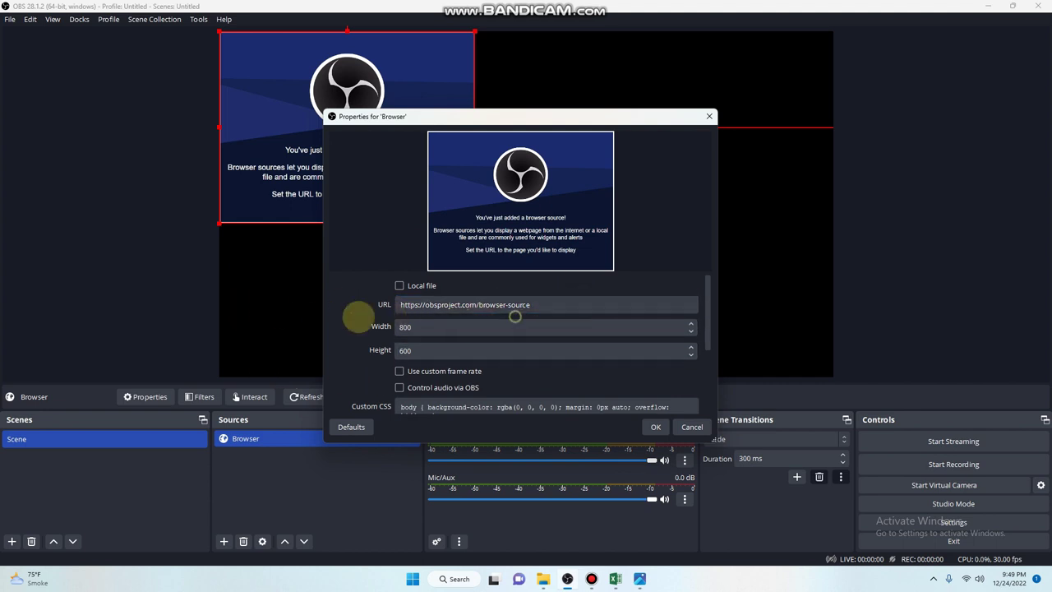
drag(587, 308, 383, 307)
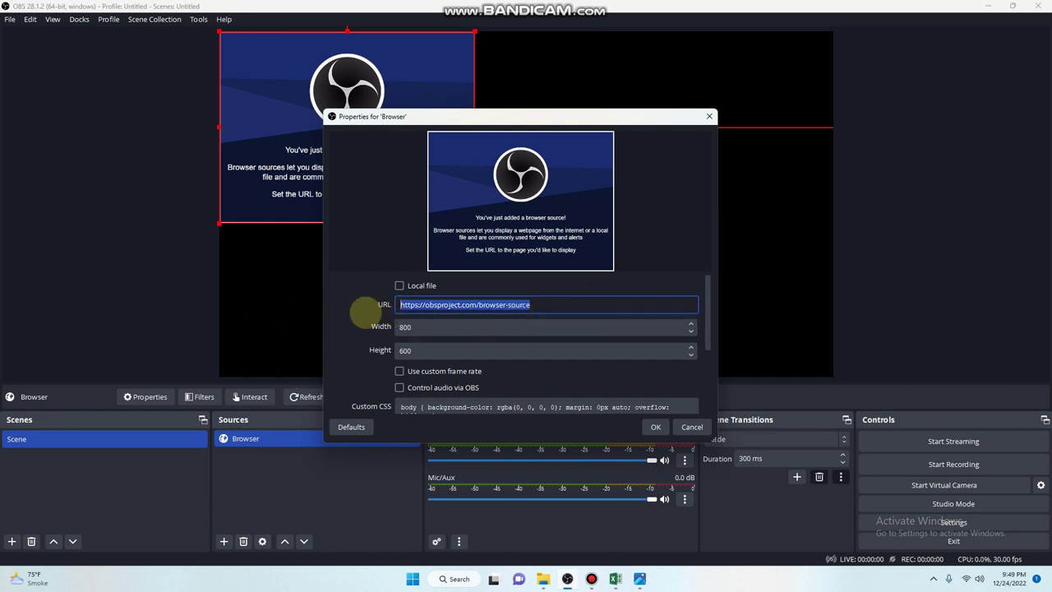
drag(532, 305, 405, 326)
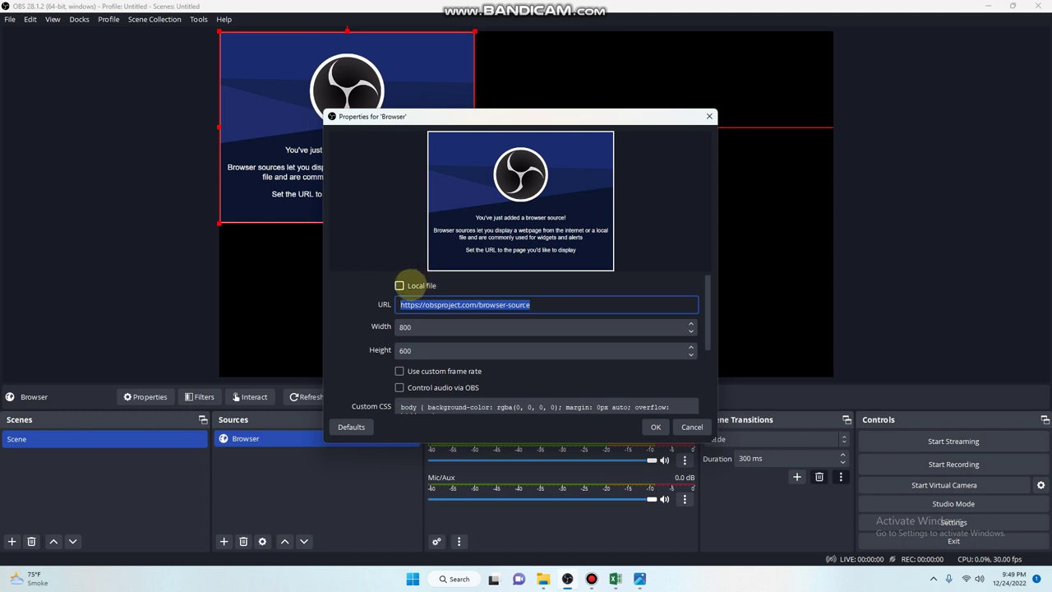
Step: Point the Browser source at the local file 'obs scoreboard new web' in the obs scoreboard folder
click(422, 285)
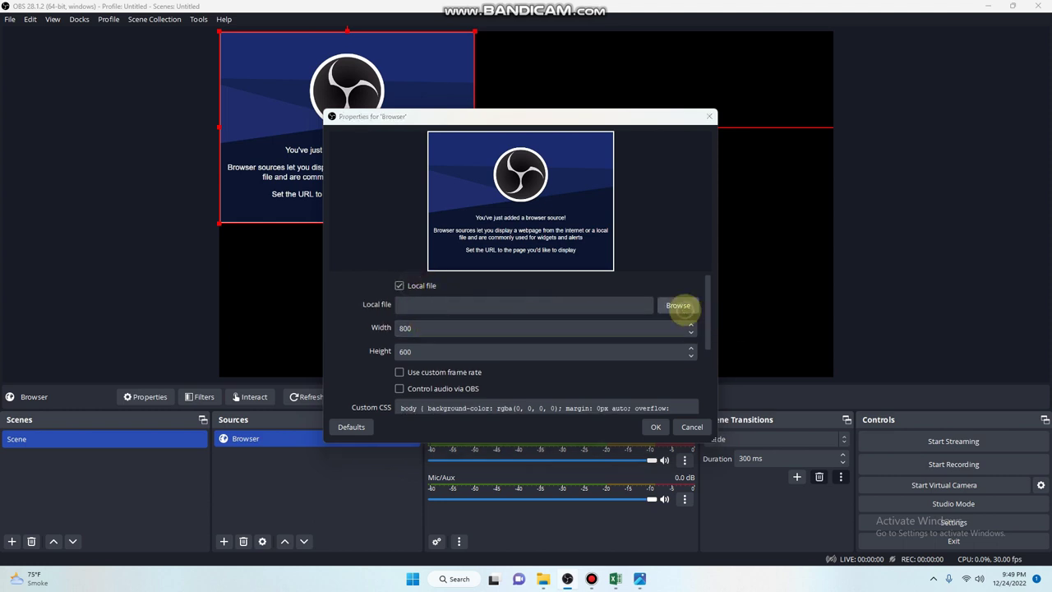
click(684, 308)
click(378, 337)
double_click(481, 222)
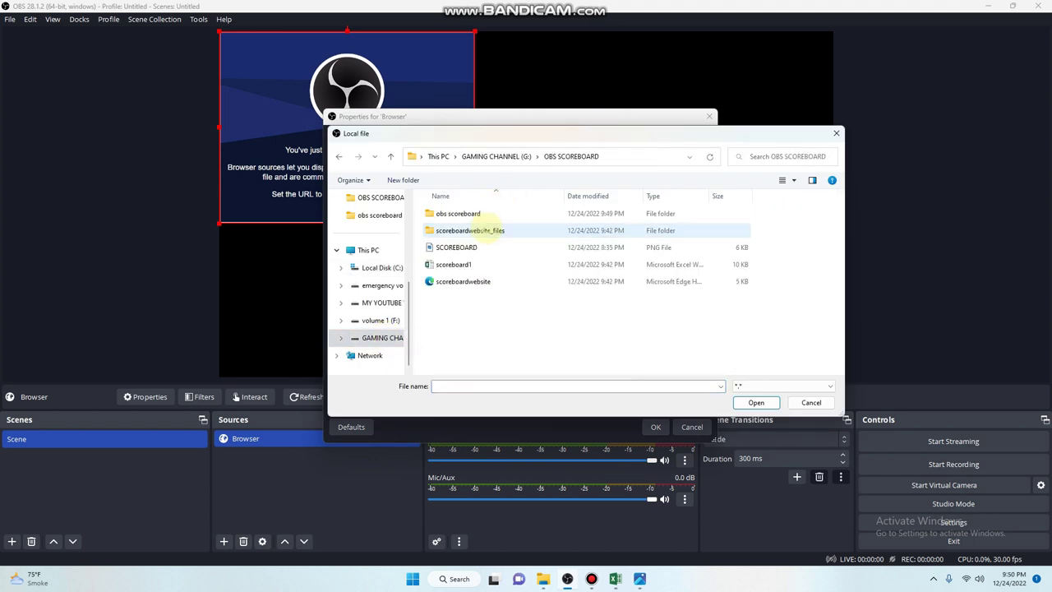
double_click(458, 214)
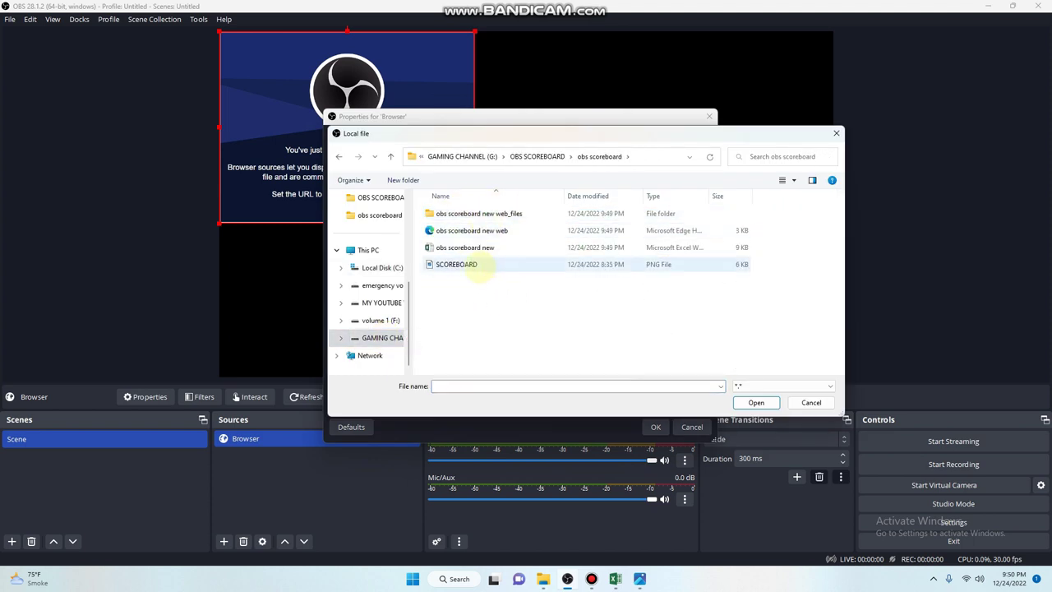
click(483, 266)
click(502, 232)
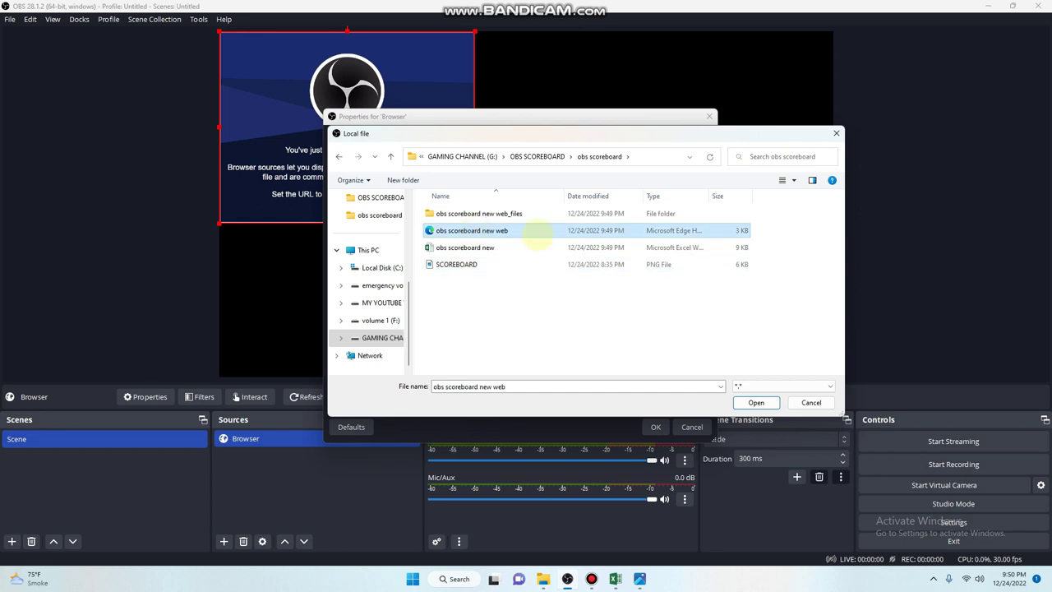
click(756, 402)
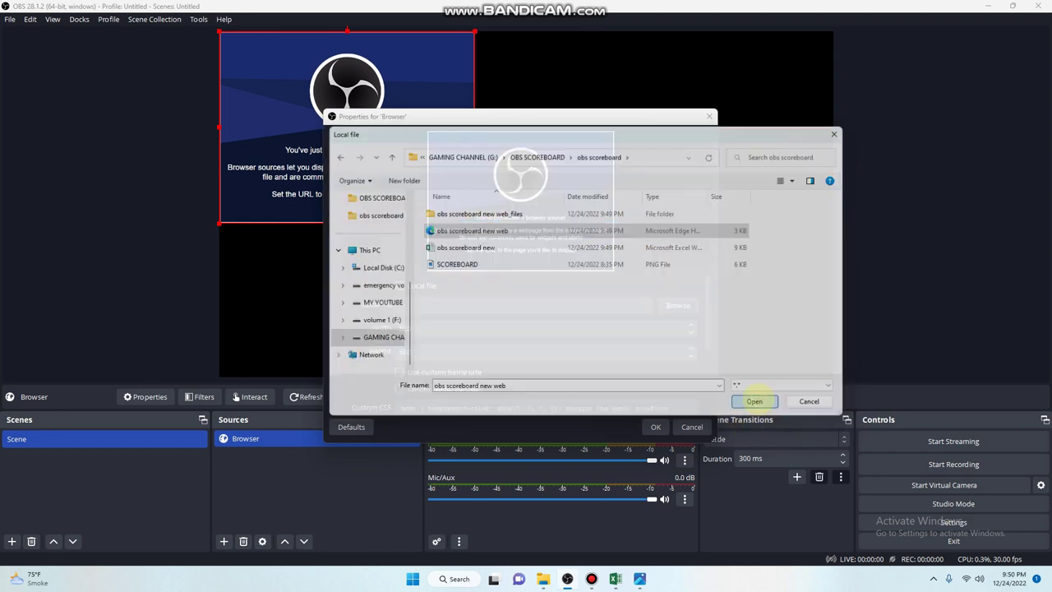
Step: Enable refresh when the scene becomes active, apply, then select the row 1 values in Excel
scroll(553, 351, down, 3)
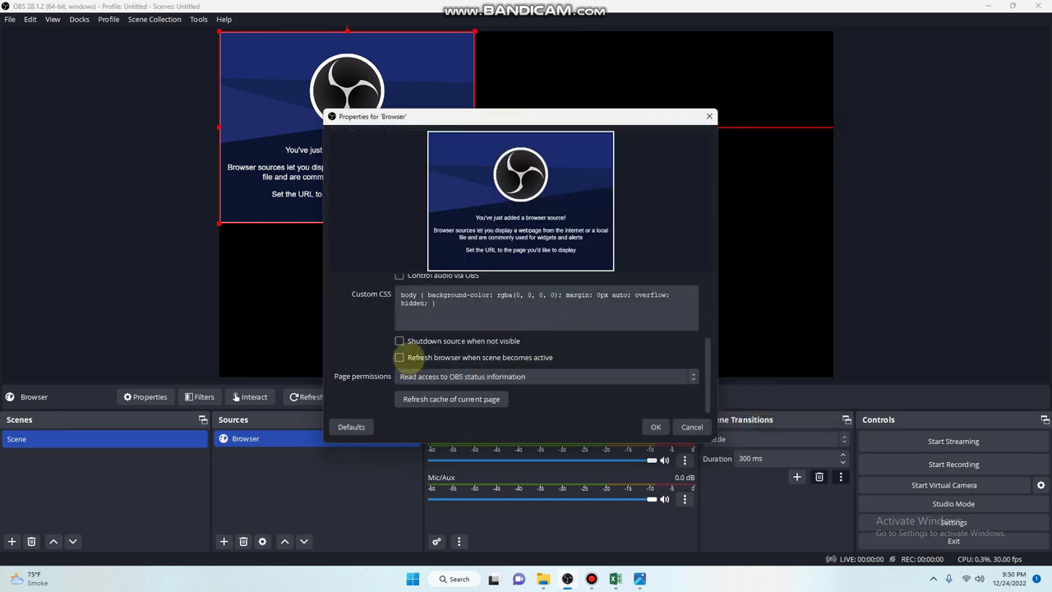
click(399, 356)
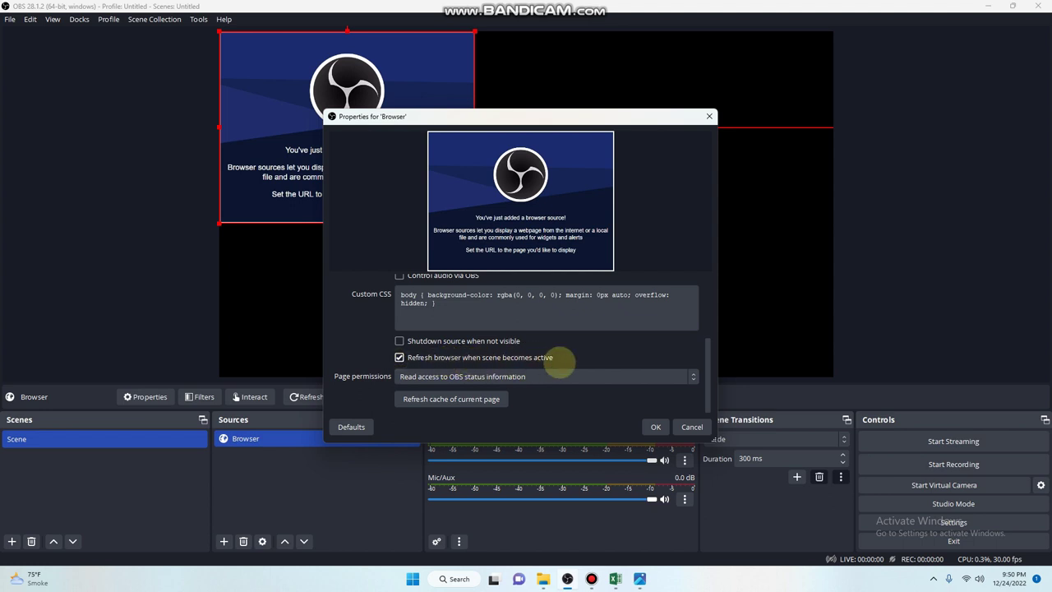
click(656, 426)
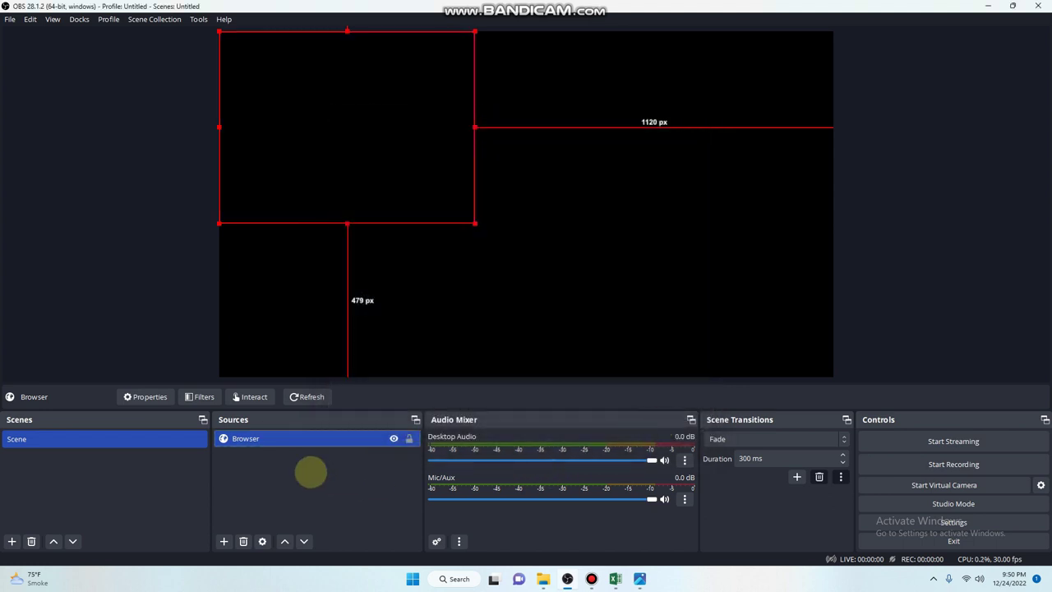
click(283, 444)
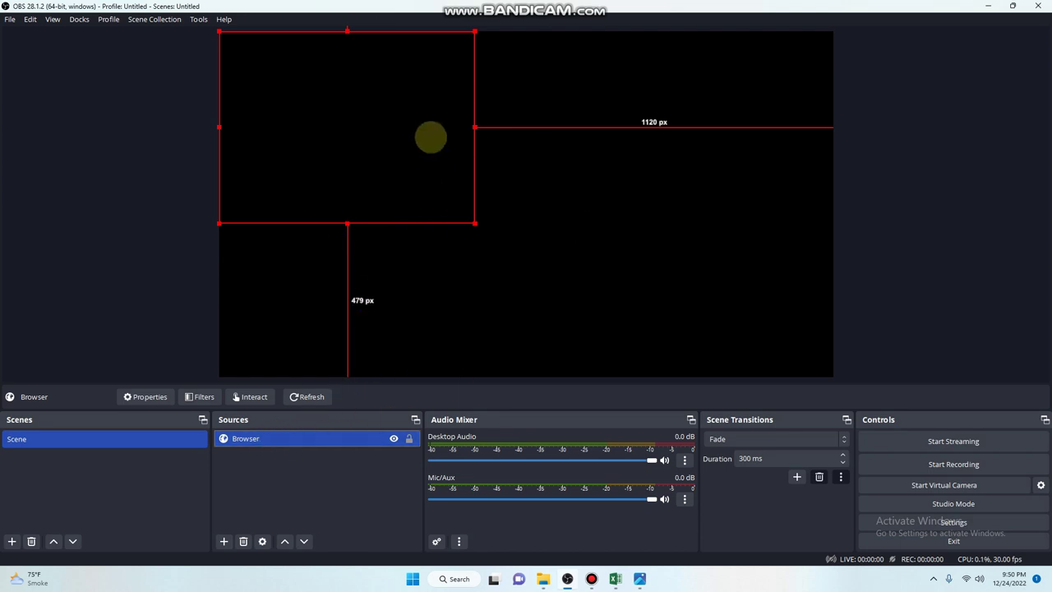
click(615, 579)
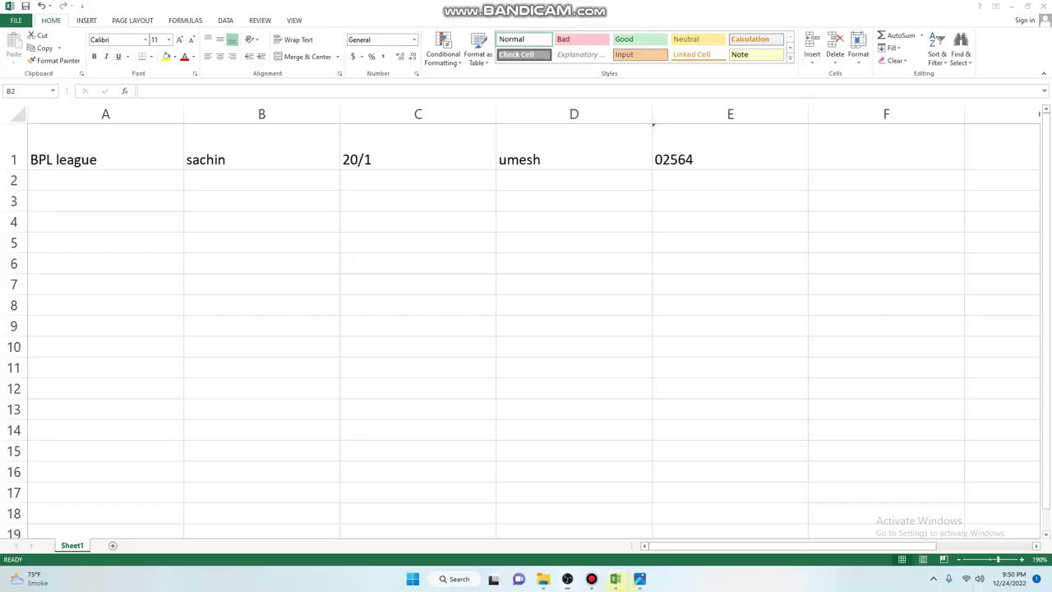
drag(135, 159, 671, 157)
click(500, 333)
Step: Add an Image source named Image that loads SCOREBOARD.png from the obs scoreboard folder
key(alt+Tab)
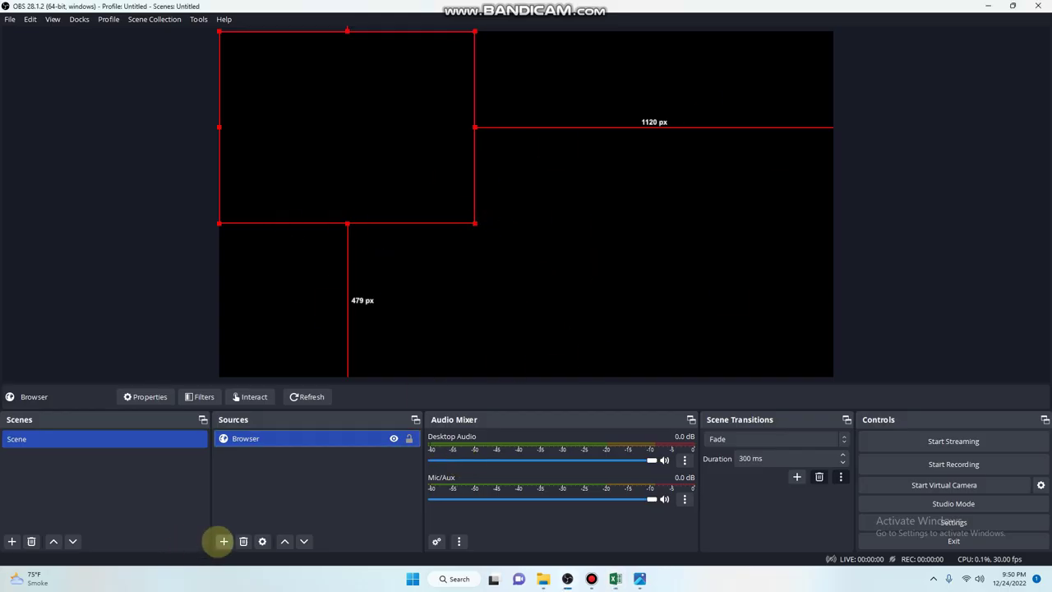
click(223, 541)
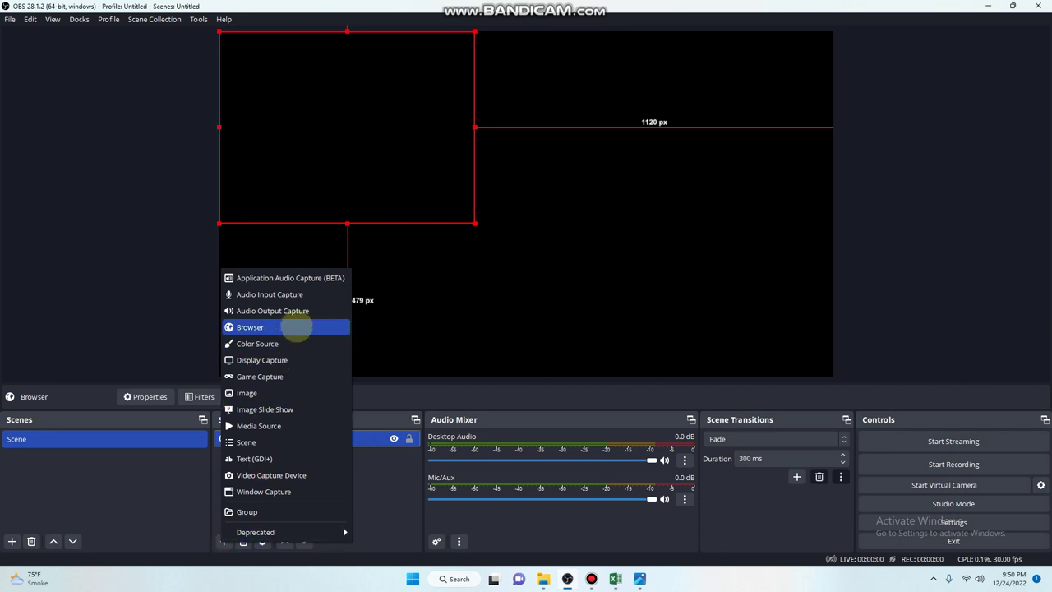
click(261, 394)
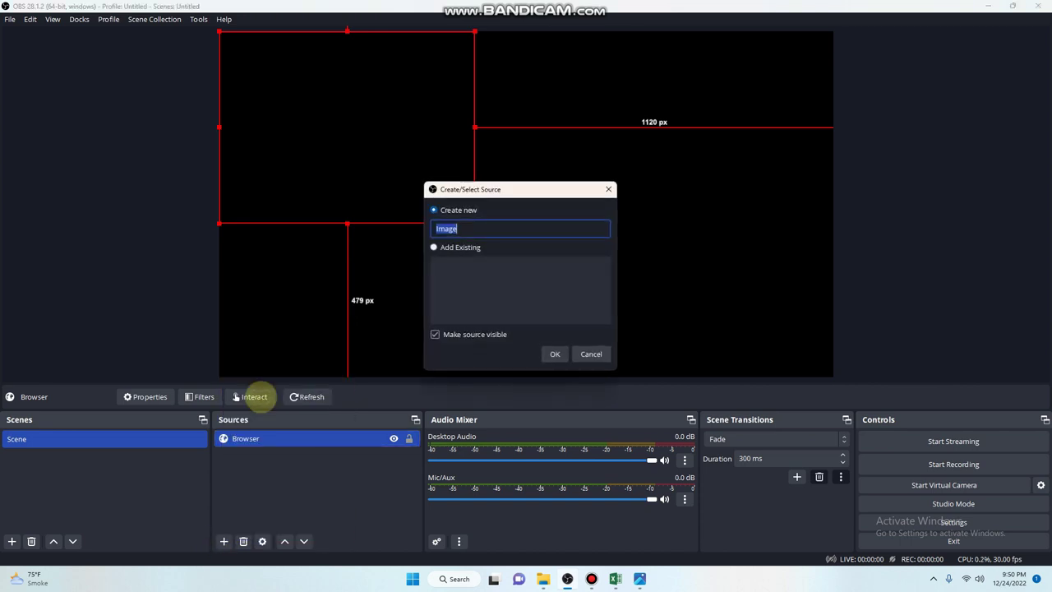
click(554, 354)
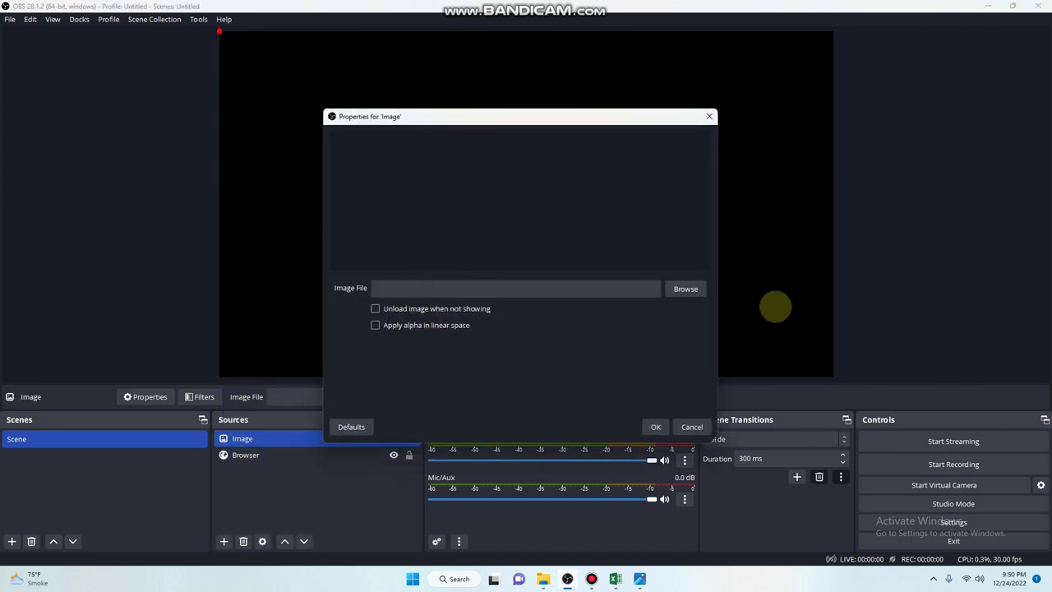
click(698, 291)
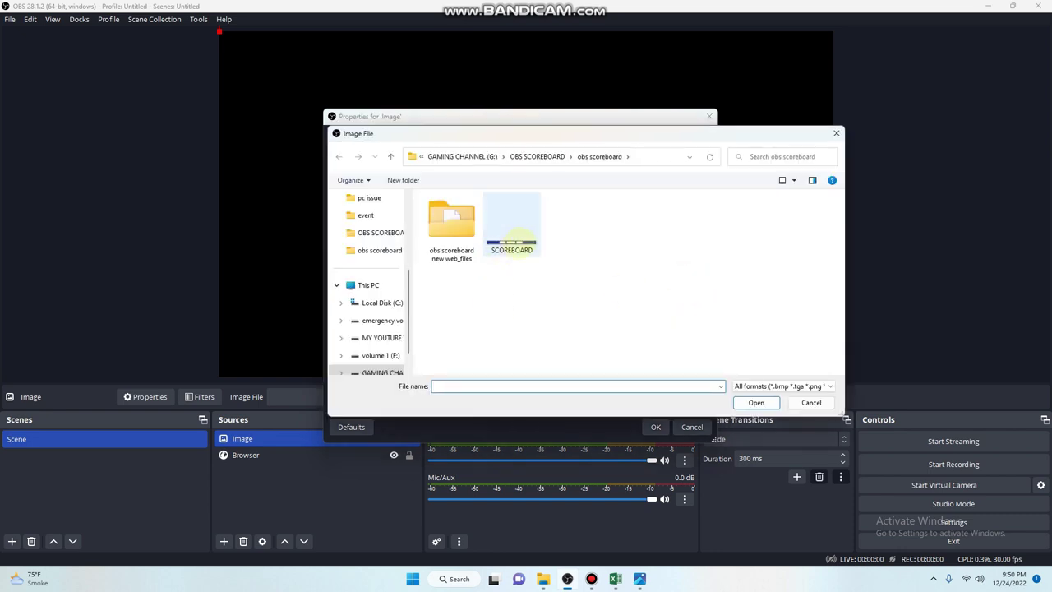
click(511, 247)
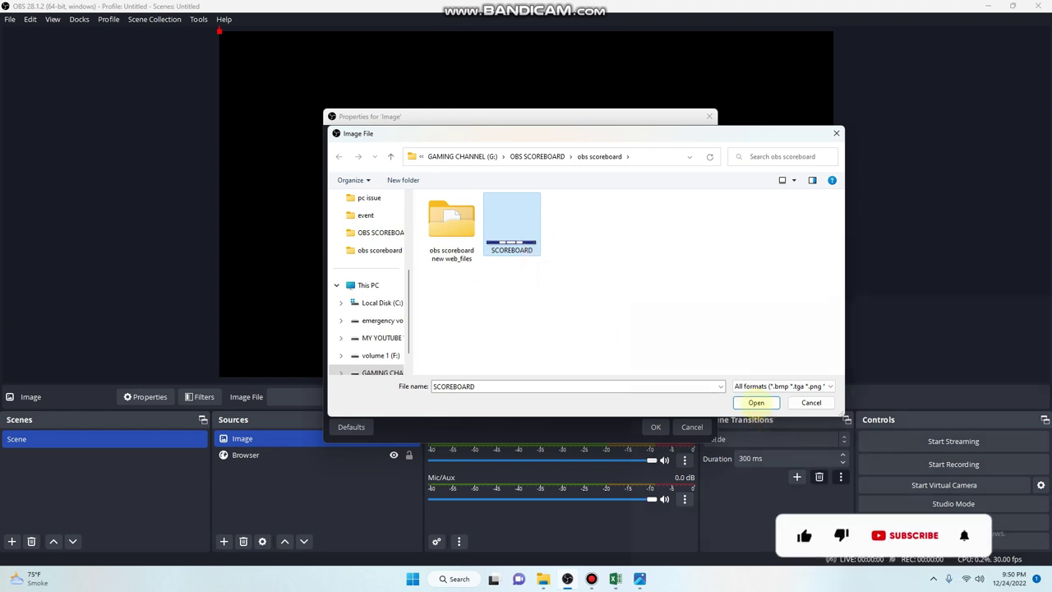
click(755, 402)
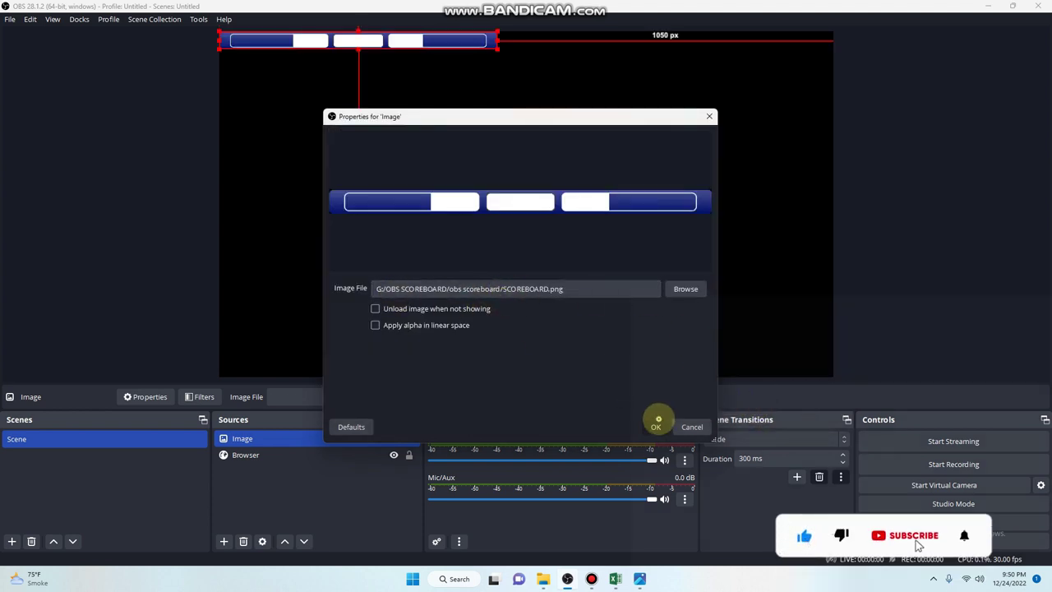
click(655, 427)
Step: Move the scoreboard bar to the canvas bottom and widen it; put Browser above Image and over the bar
drag(434, 37, 528, 343)
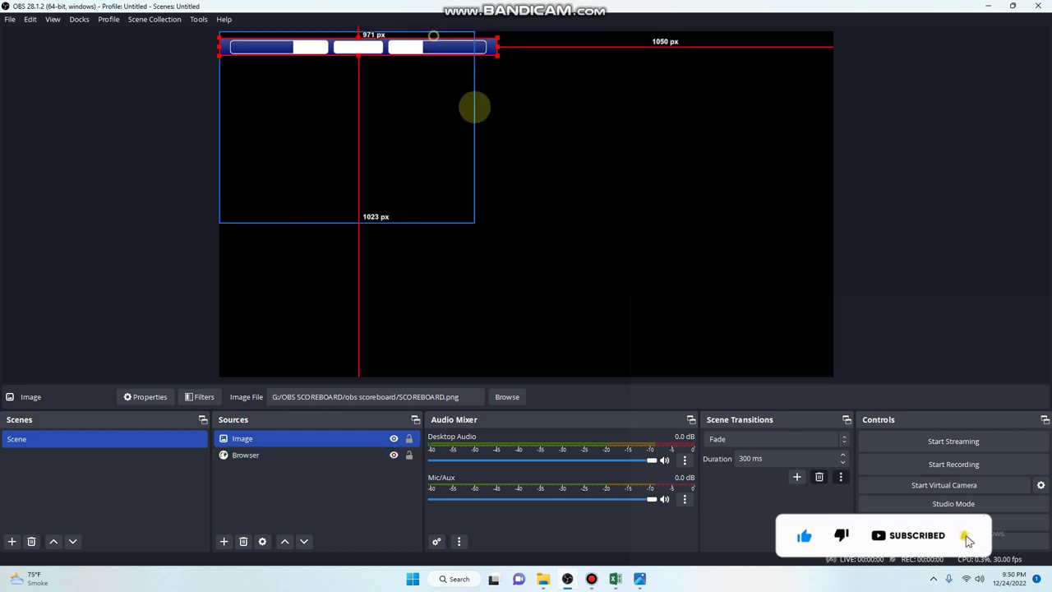
drag(591, 346, 510, 333)
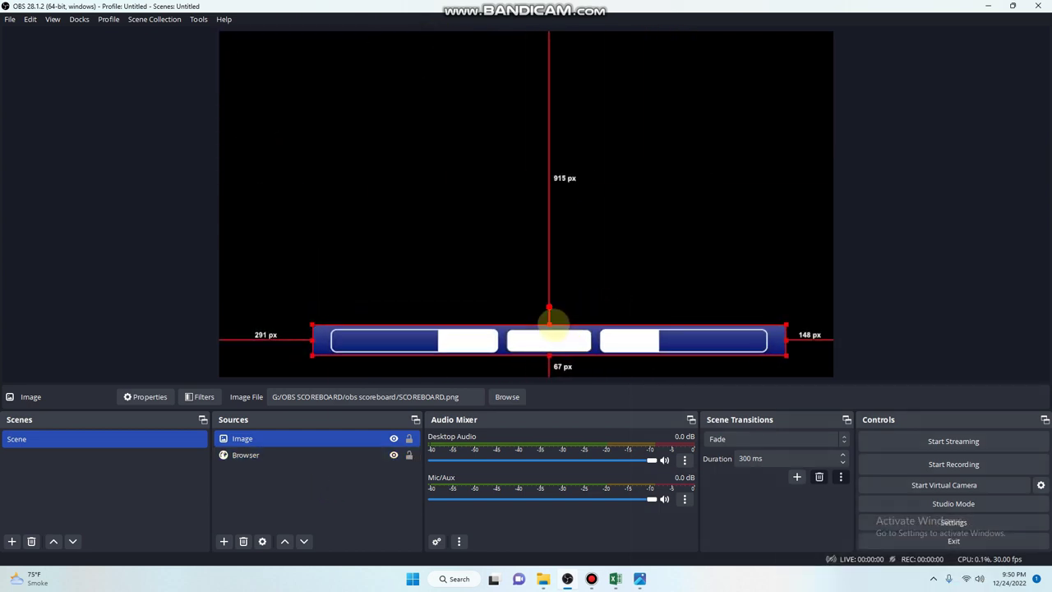
drag(510, 332, 500, 335)
drag(743, 329, 767, 329)
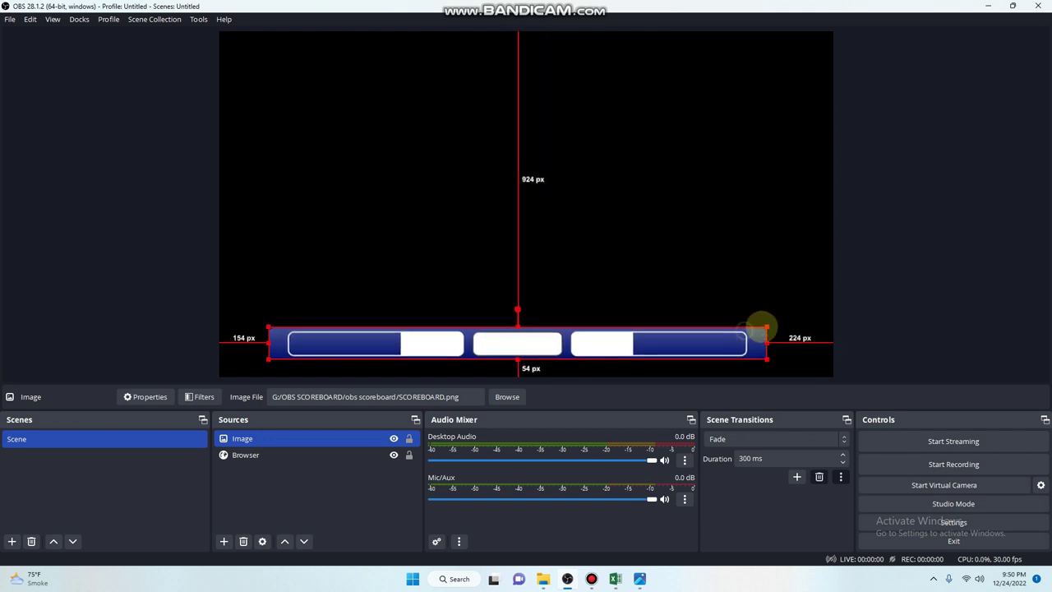
drag(713, 353, 699, 344)
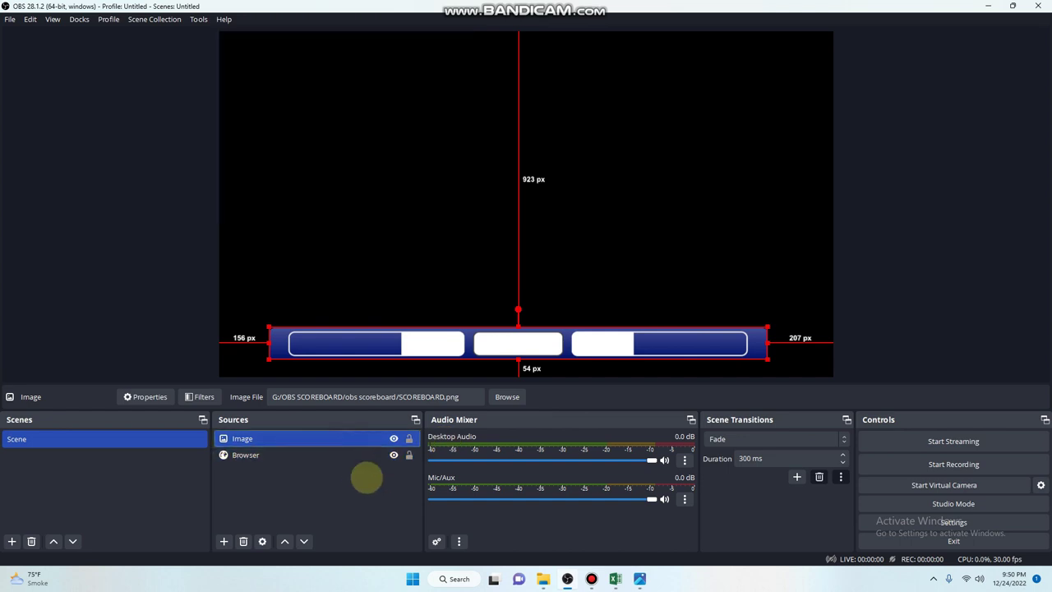
drag(333, 455, 304, 433)
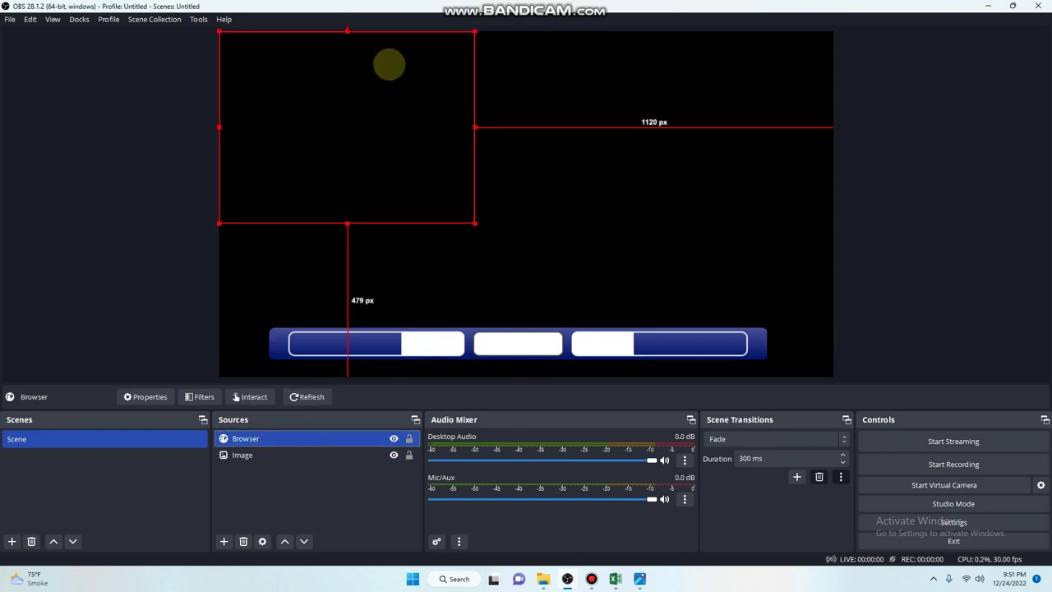
mouse_move(389, 64)
mouse_down()
mouse_move(411, 323)
mouse_move(439, 166)
mouse_up()
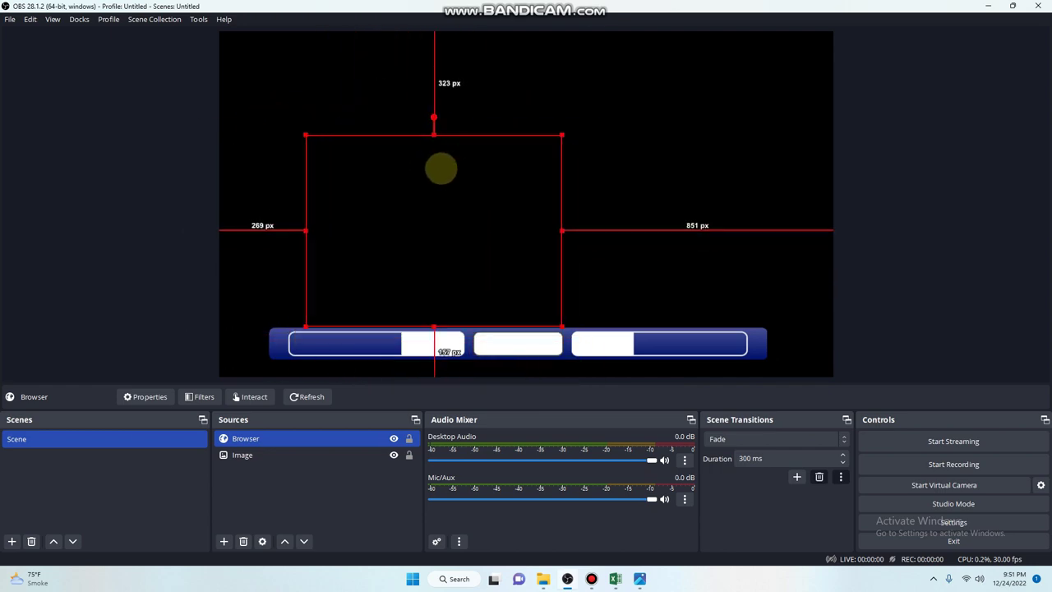
Step: Give Excel cells A1 to E1 a yellow font colour, then return to OBS Studio
key(alt+Tab)
click(238, 180)
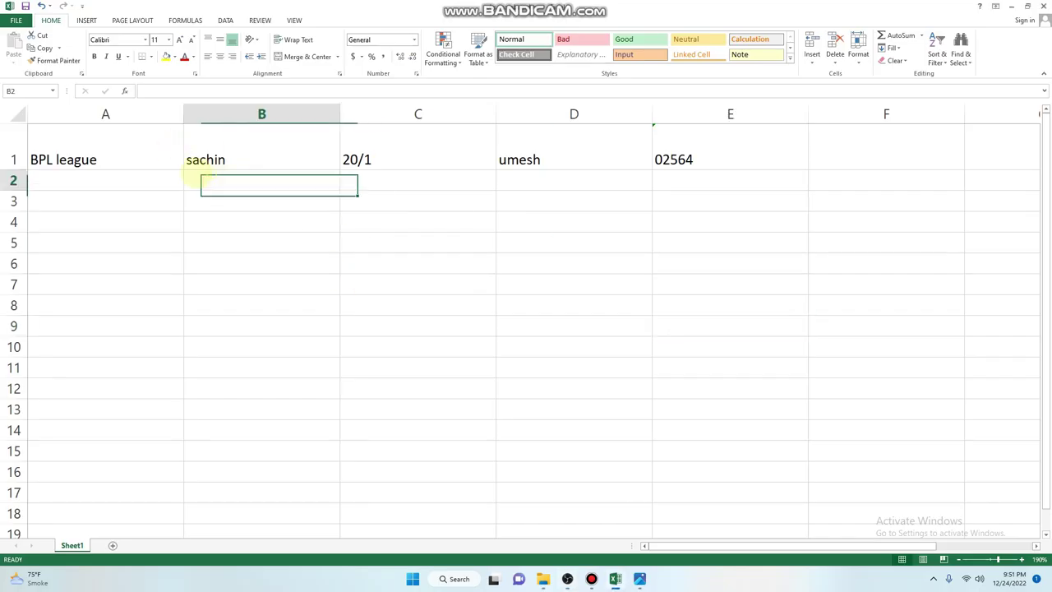
click(119, 146)
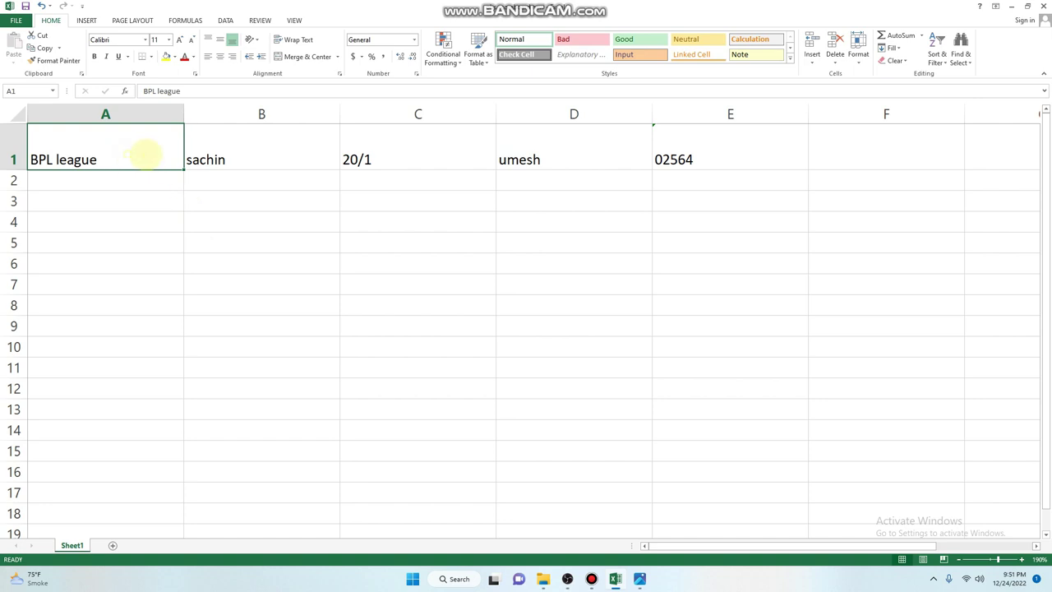
drag(145, 154, 715, 156)
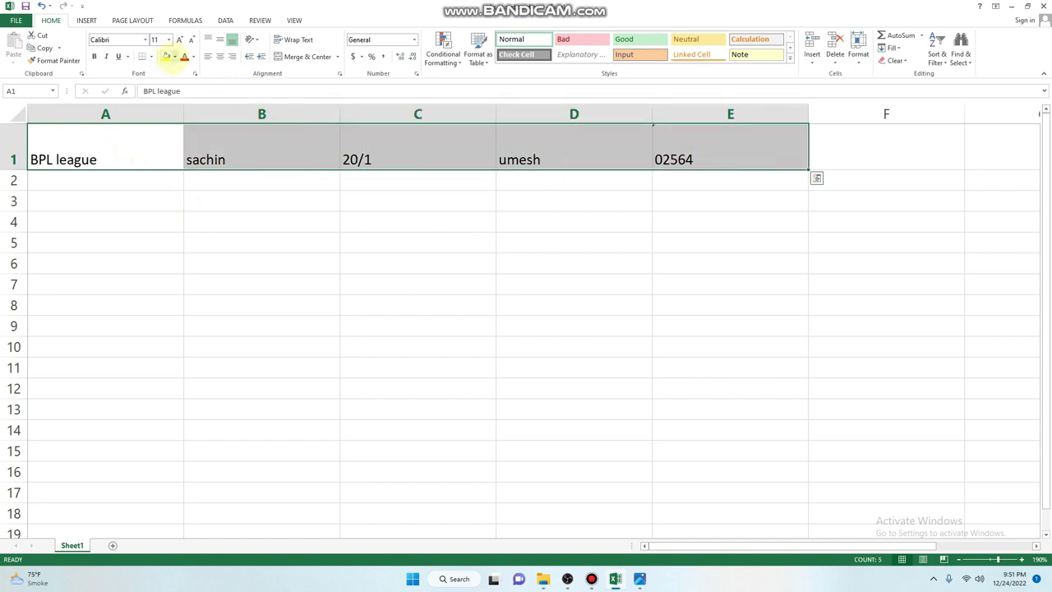
click(174, 56)
click(192, 56)
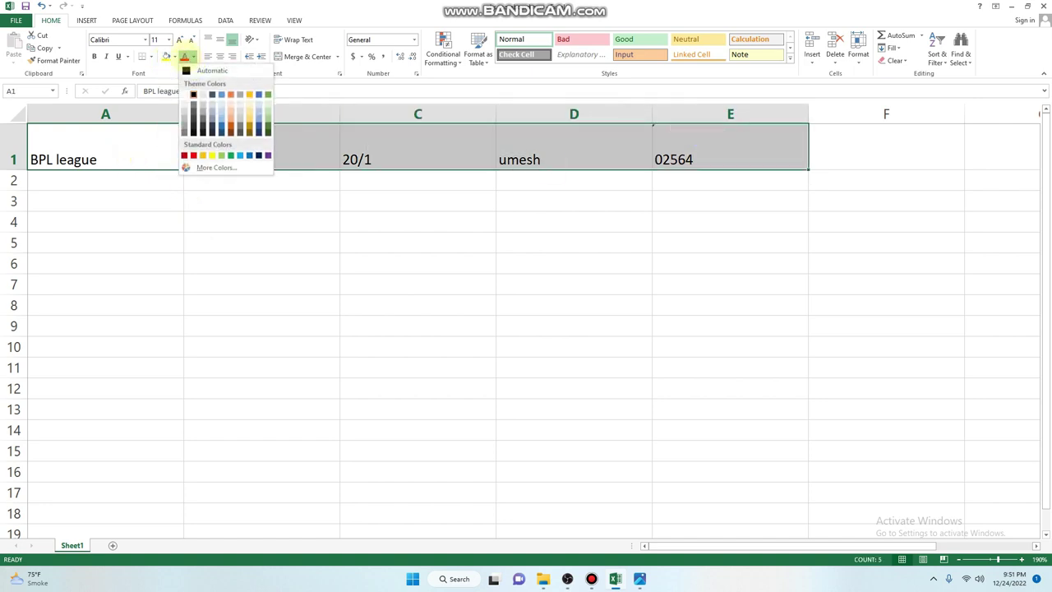
click(212, 154)
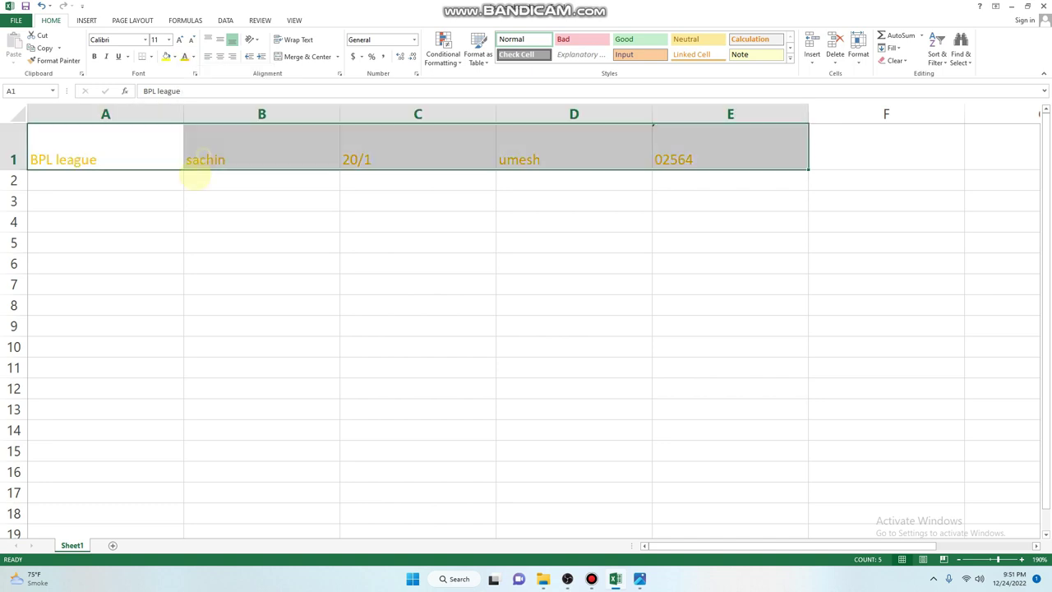
click(277, 181)
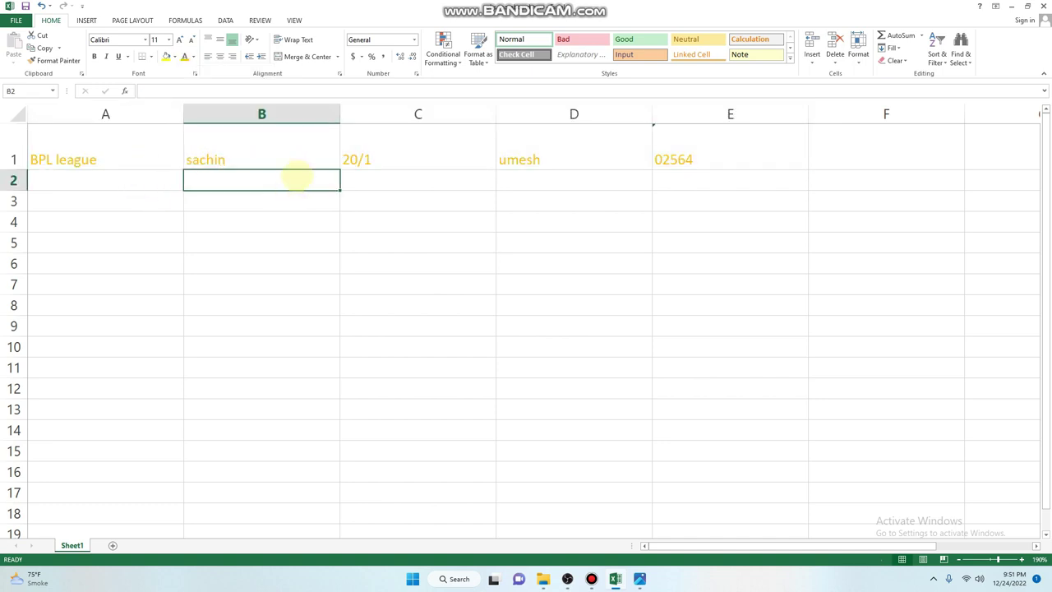
key(alt+Tab)
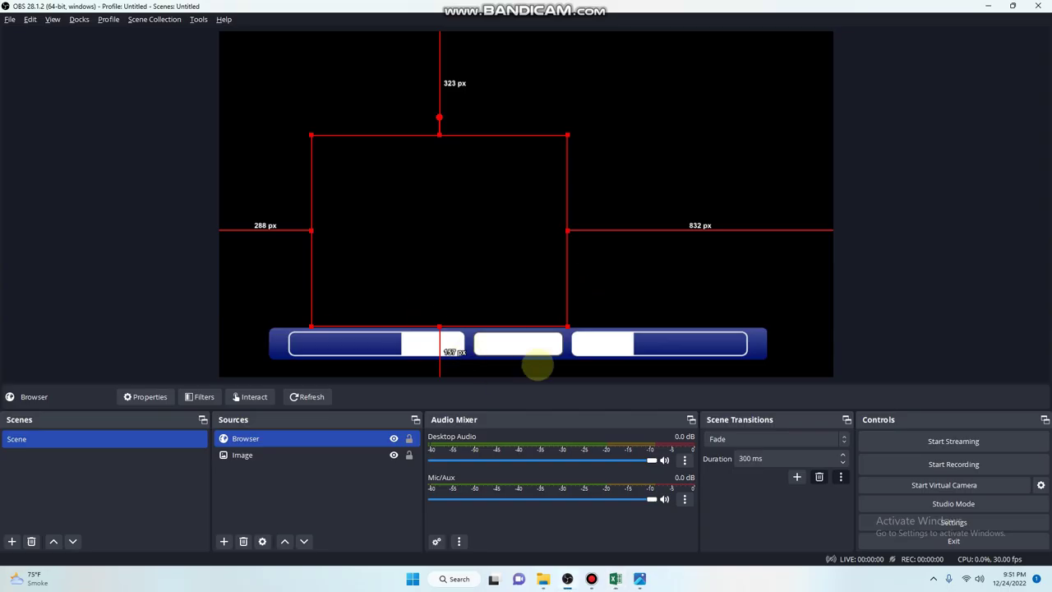
Step: Refresh the Browser source, then move, enlarge and nudge its box onto the blue scoreboard bar
click(311, 397)
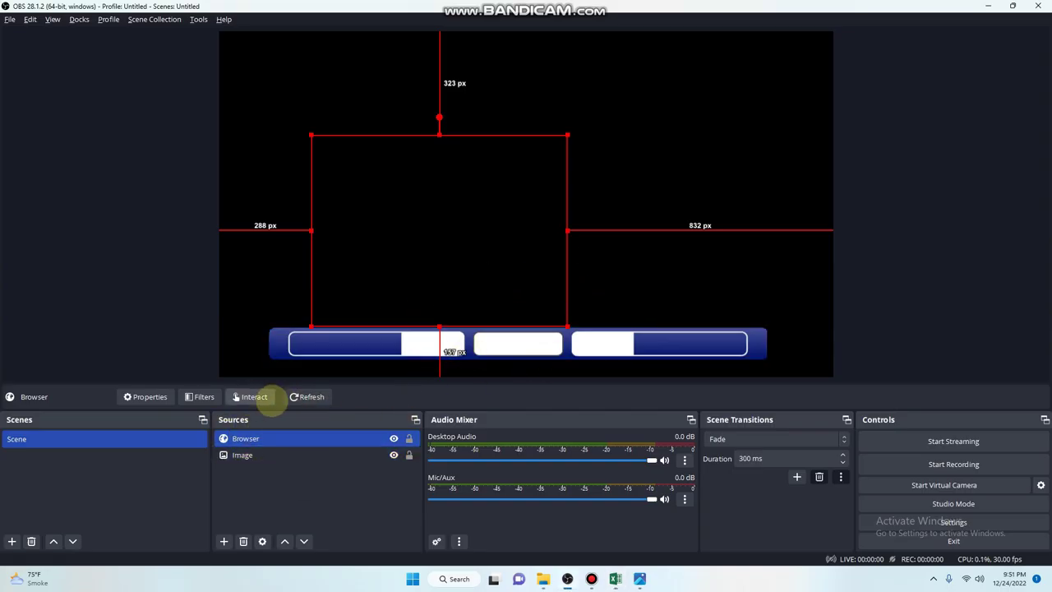
click(304, 397)
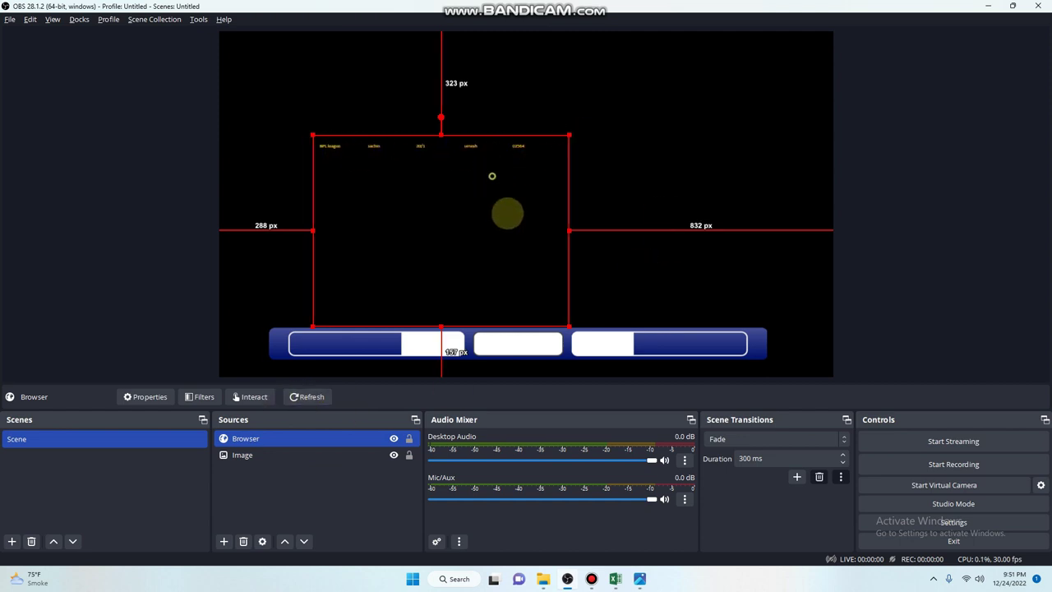
drag(491, 175, 468, 372)
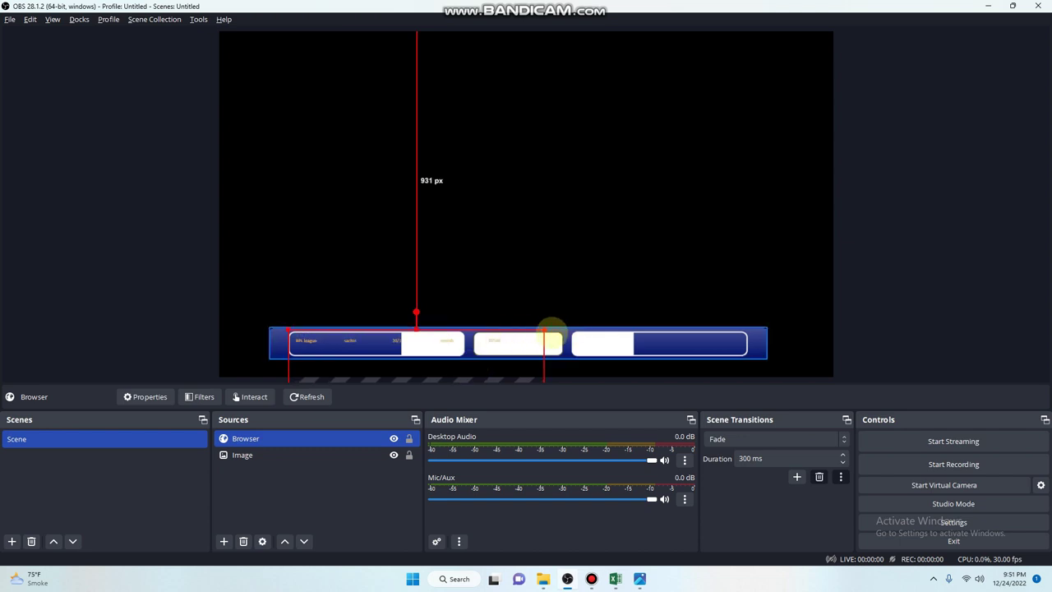
mouse_move(544, 329)
mouse_down()
mouse_move(634, 320)
mouse_move(672, 404)
mouse_up()
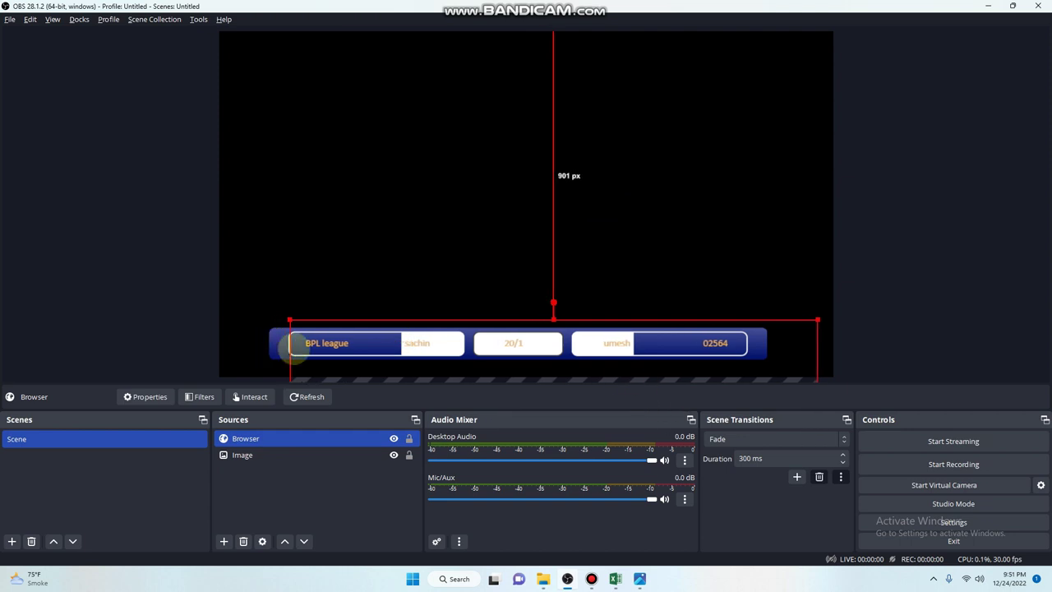
drag(617, 352, 612, 346)
Step: Add leading spaces before sachin in cell B1 to shift it right
key(alt+Tab)
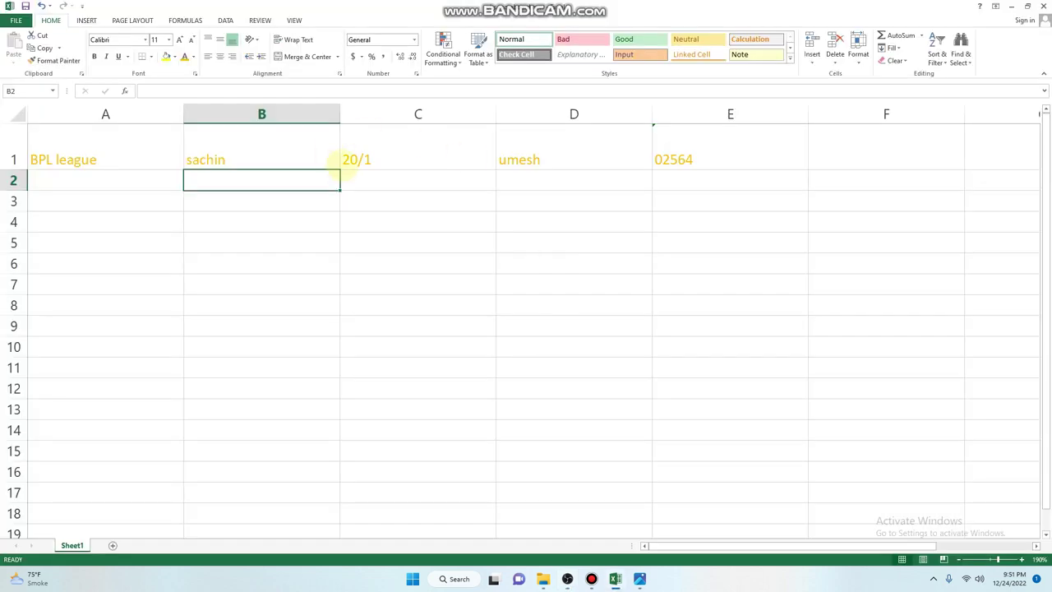
drag(117, 154, 674, 157)
click(198, 130)
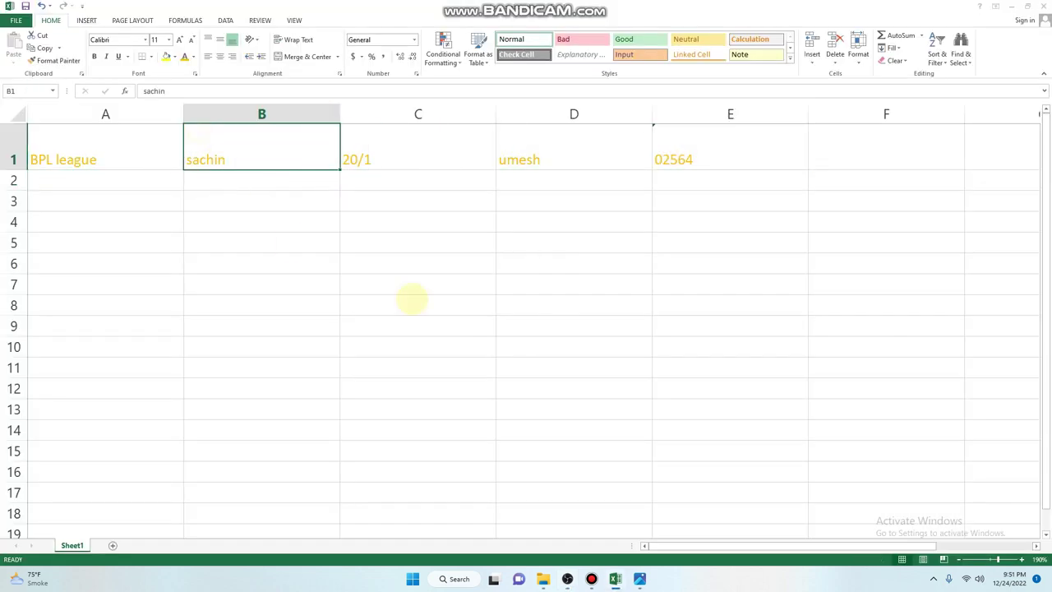
key(alt+Tab)
key(alt+Tab)
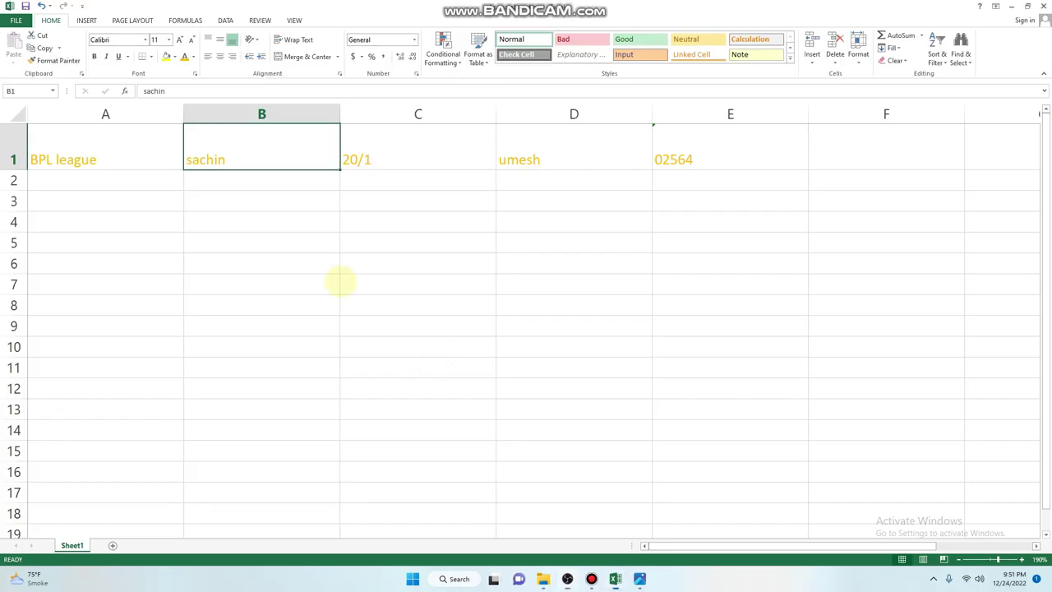
double_click(196, 159)
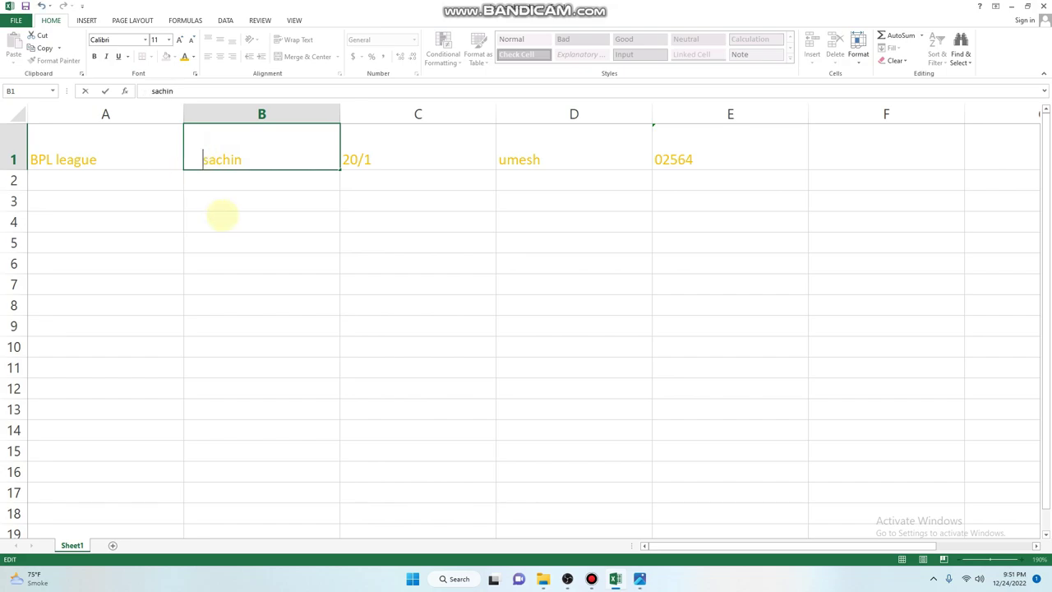
key(Return)
key(alt+Tab)
key(alt+Tab)
click(271, 148)
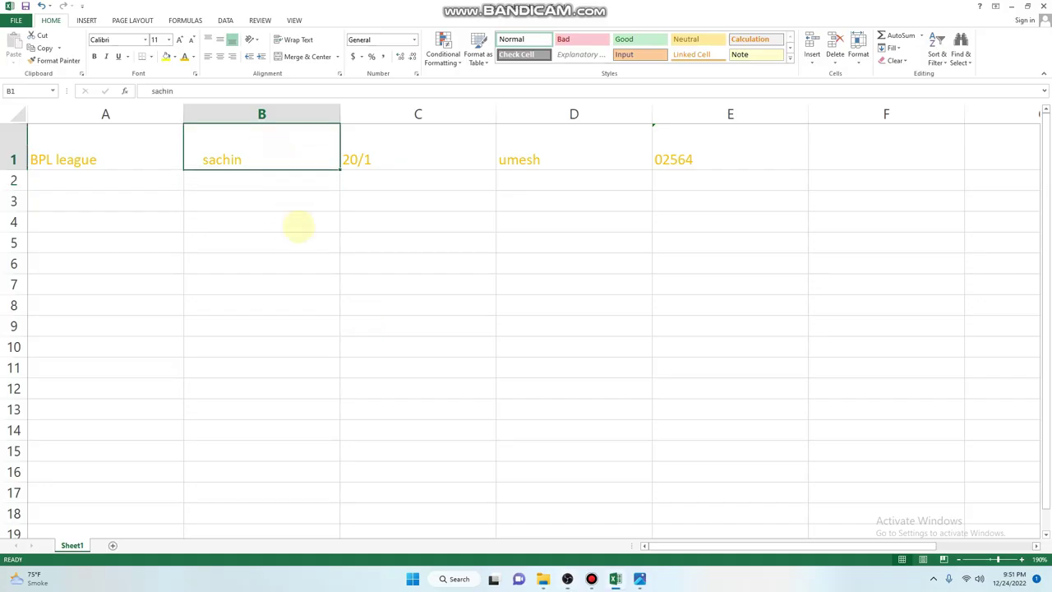
key(alt+Tab)
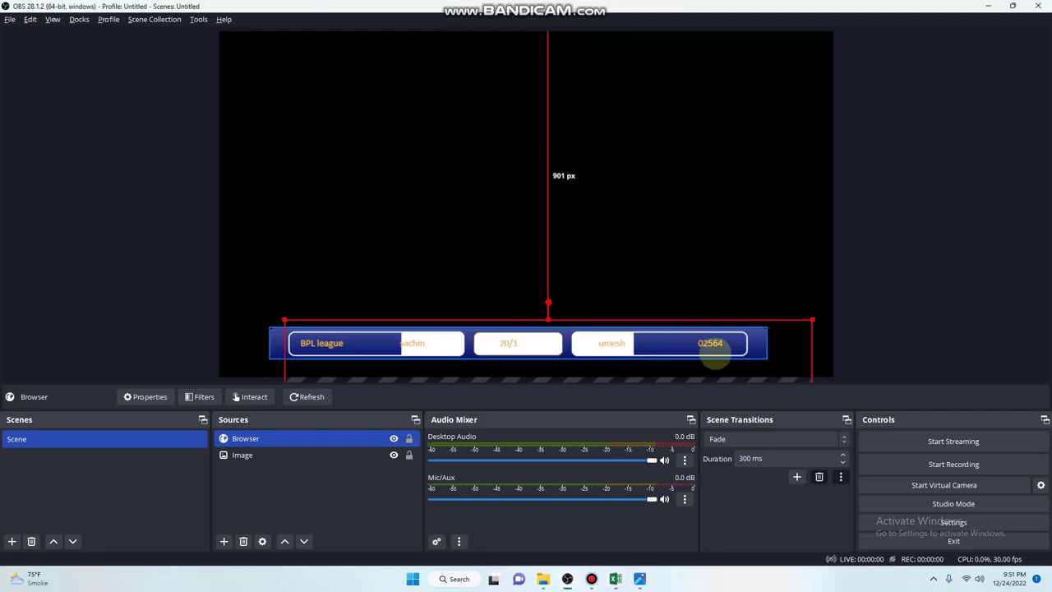
click(712, 351)
key(alt+Tab)
Step: Narrow column D by dragging its border left
click(724, 153)
double_click(724, 155)
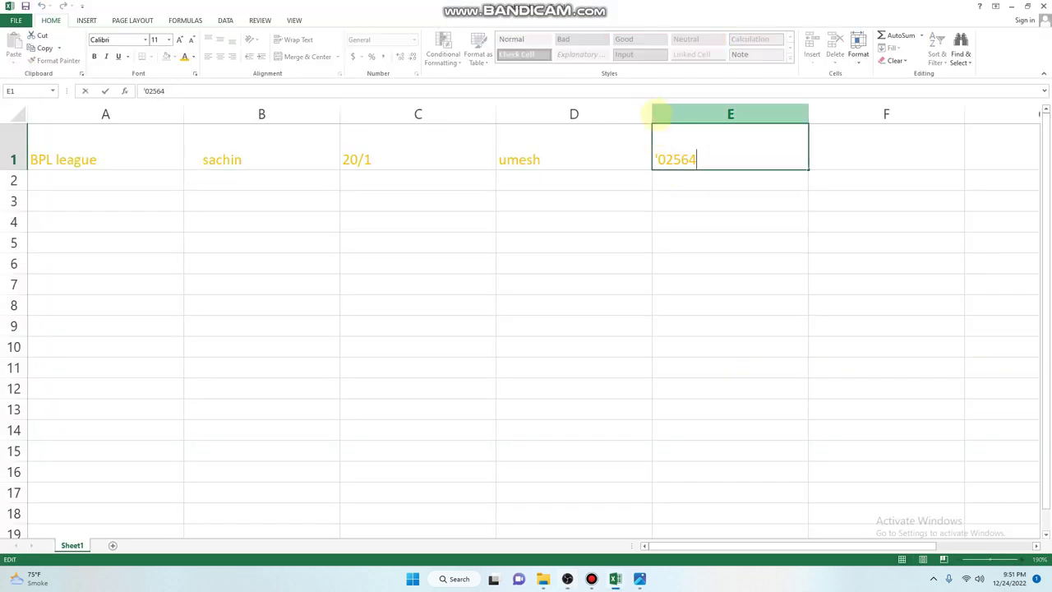
click(649, 115)
drag(652, 113, 601, 107)
key(Right)
Step: Set the row 1 values A1:E1 to font size 20
click(196, 144)
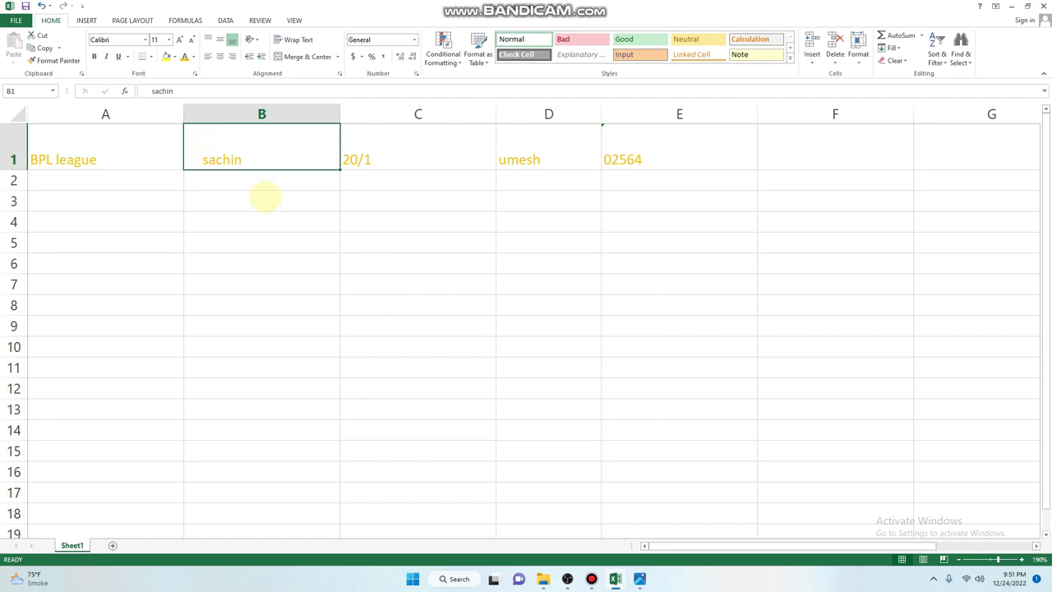
drag(99, 145, 707, 152)
key(alt+Tab)
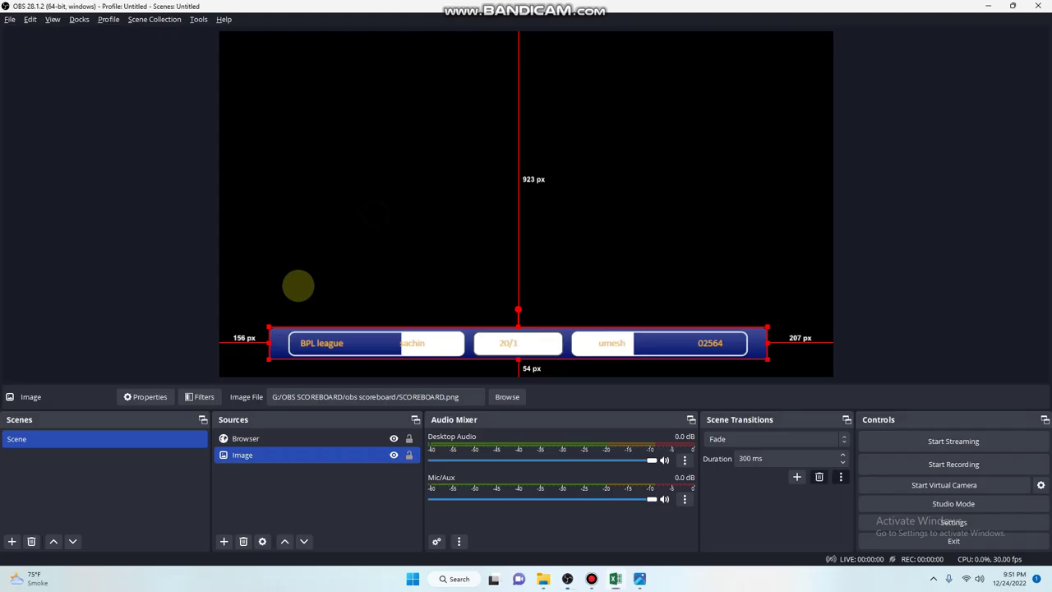
key(alt+Tab)
drag(132, 145, 664, 146)
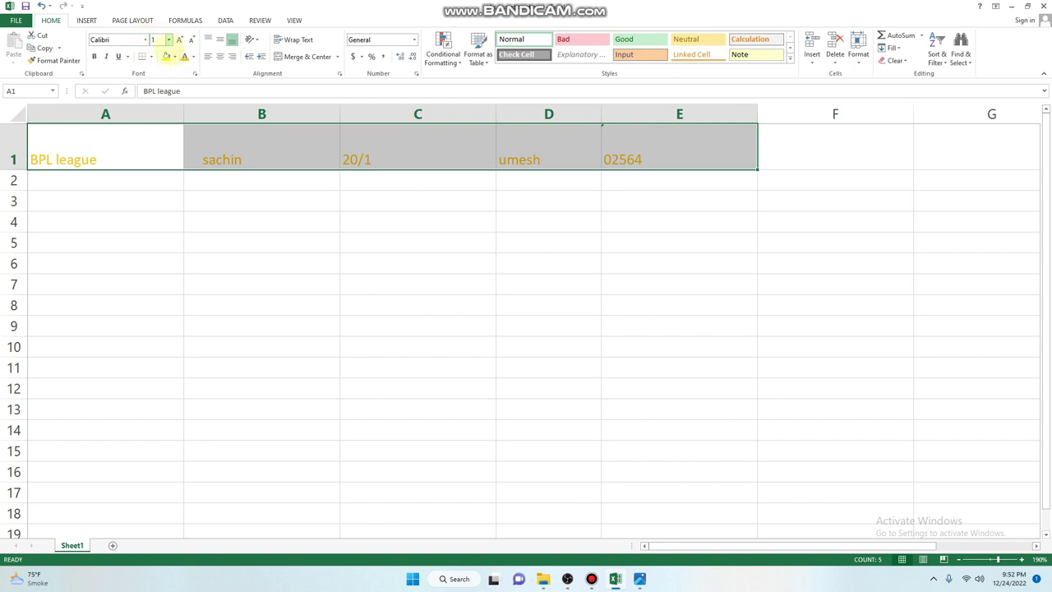
text(20)
key(Return)
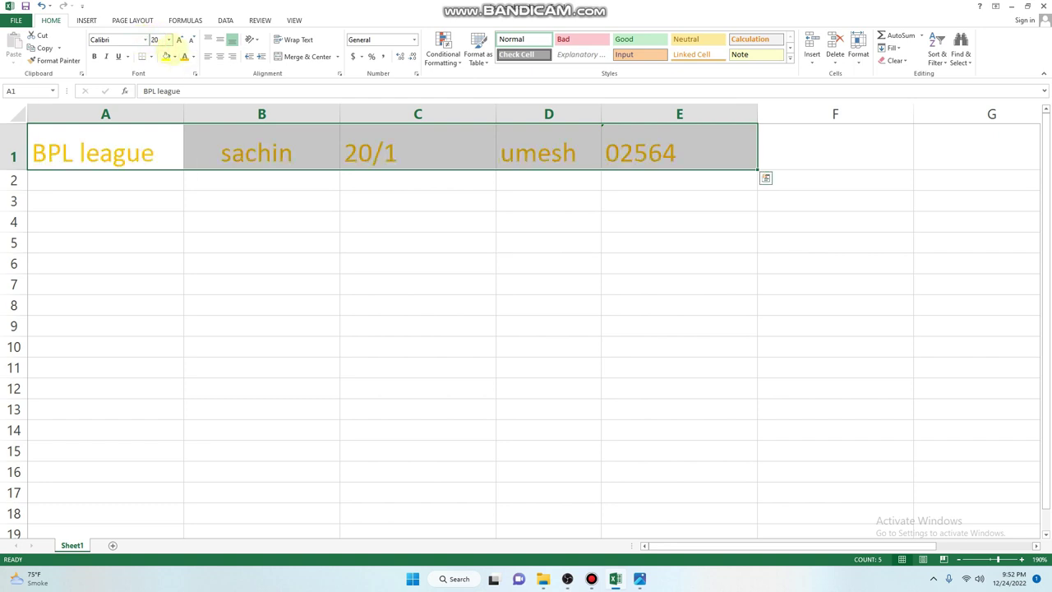
click(258, 224)
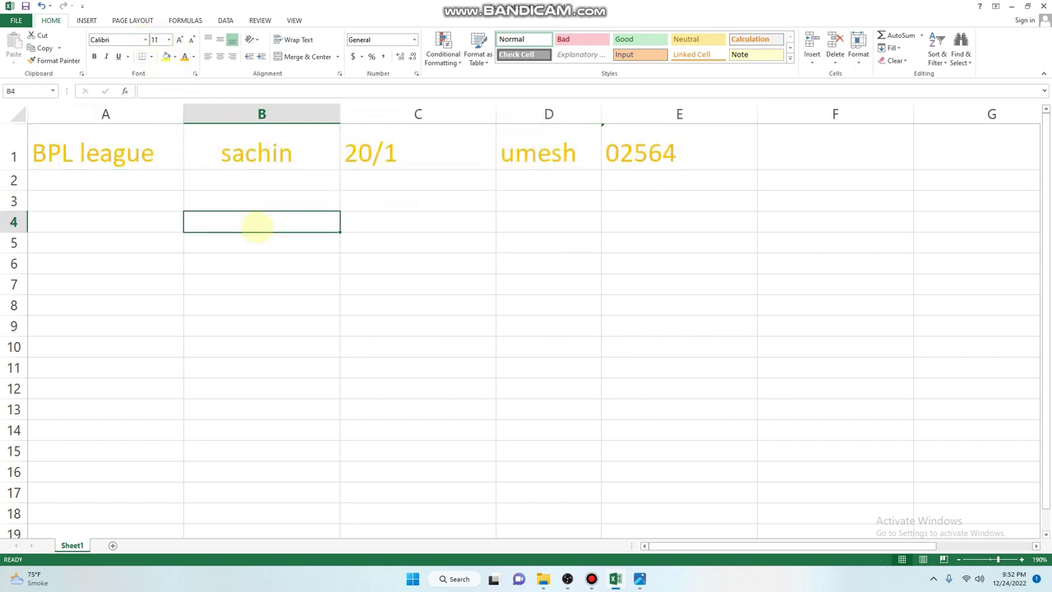
key(alt+Tab)
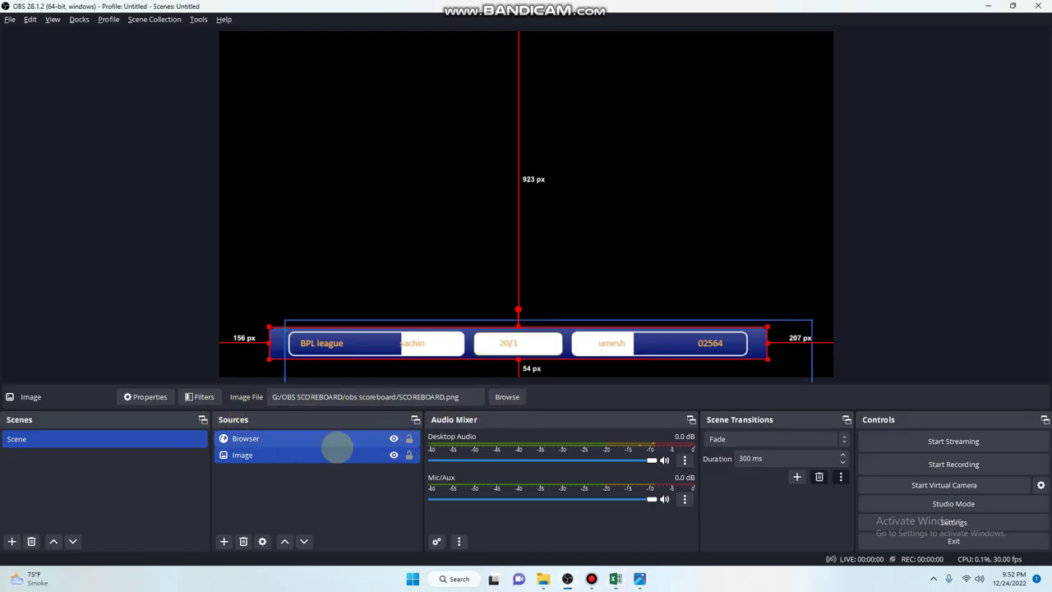
Step: Refresh the Browser source, then shift and shrink its box to sit inside the scoreboard bar
click(260, 441)
click(305, 397)
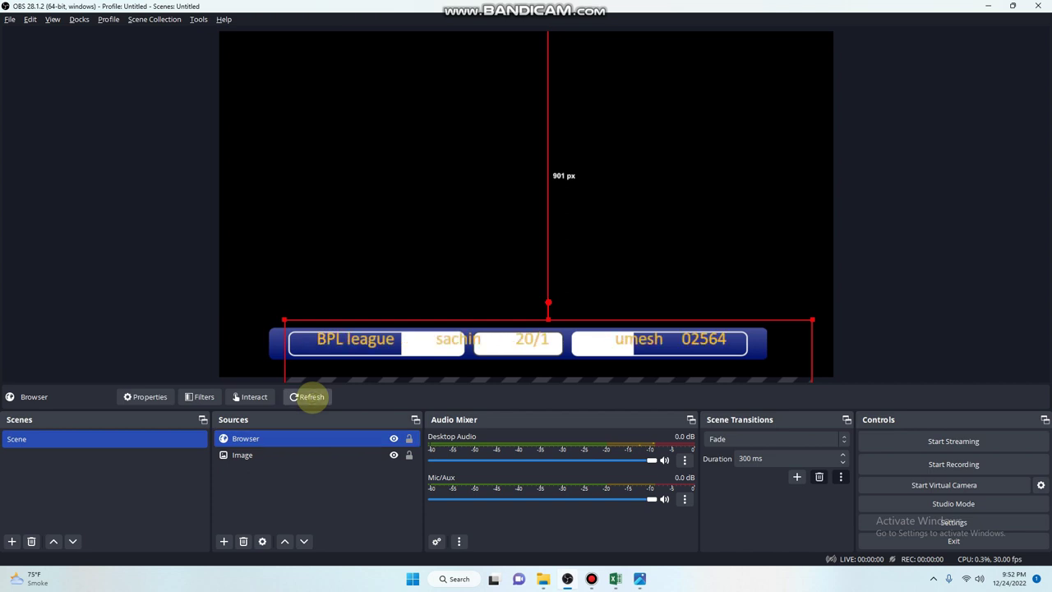
drag(576, 345, 532, 349)
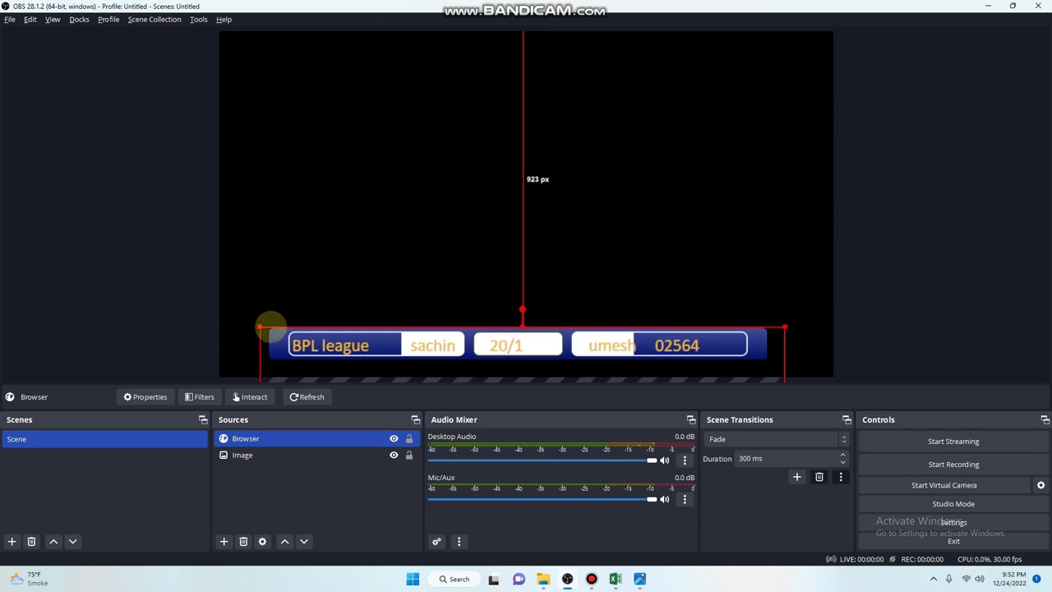
drag(350, 343, 346, 344)
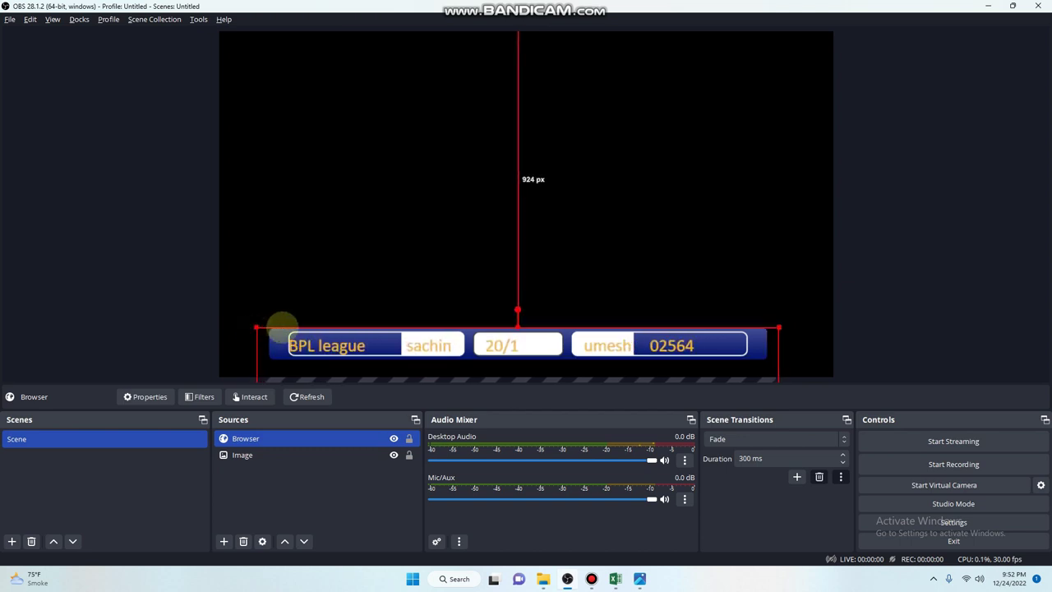
drag(254, 326, 270, 325)
drag(337, 352, 333, 352)
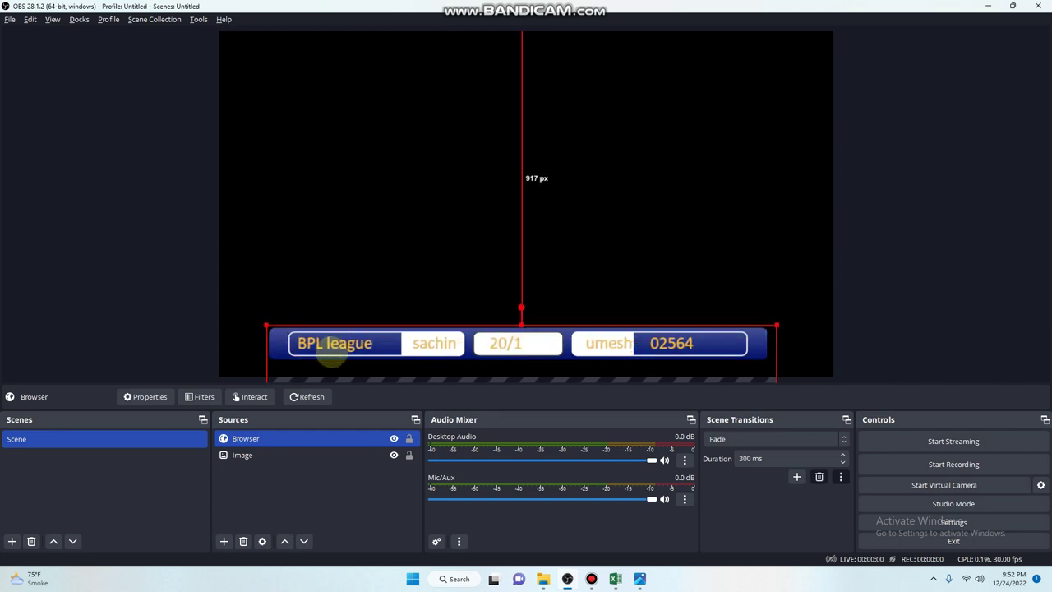
Step: Change cell E1 to 025643 and refresh the OBS browser overlay
key(alt+Tab)
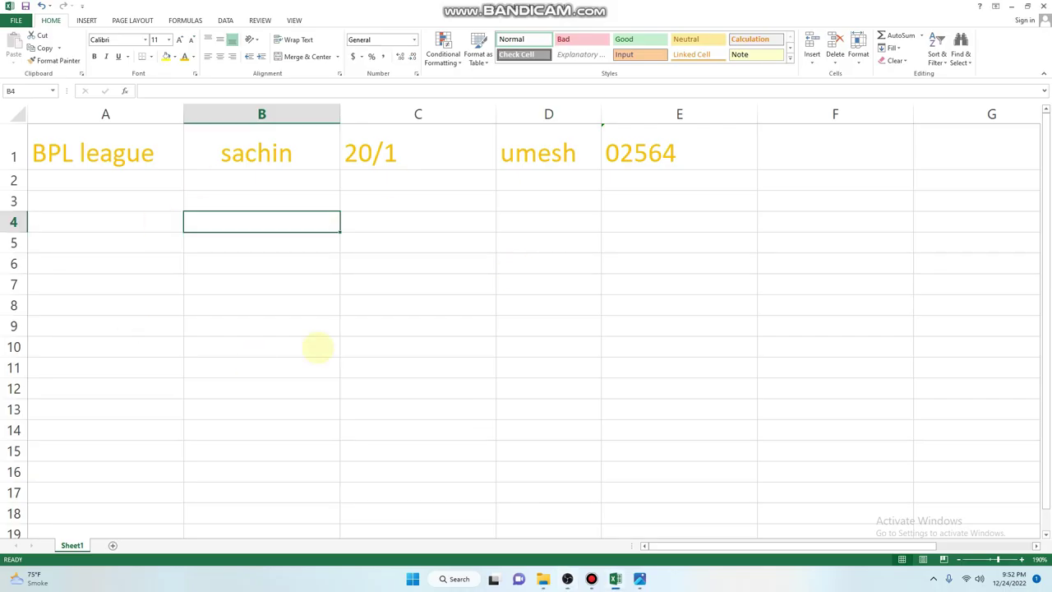
click(421, 136)
double_click(372, 155)
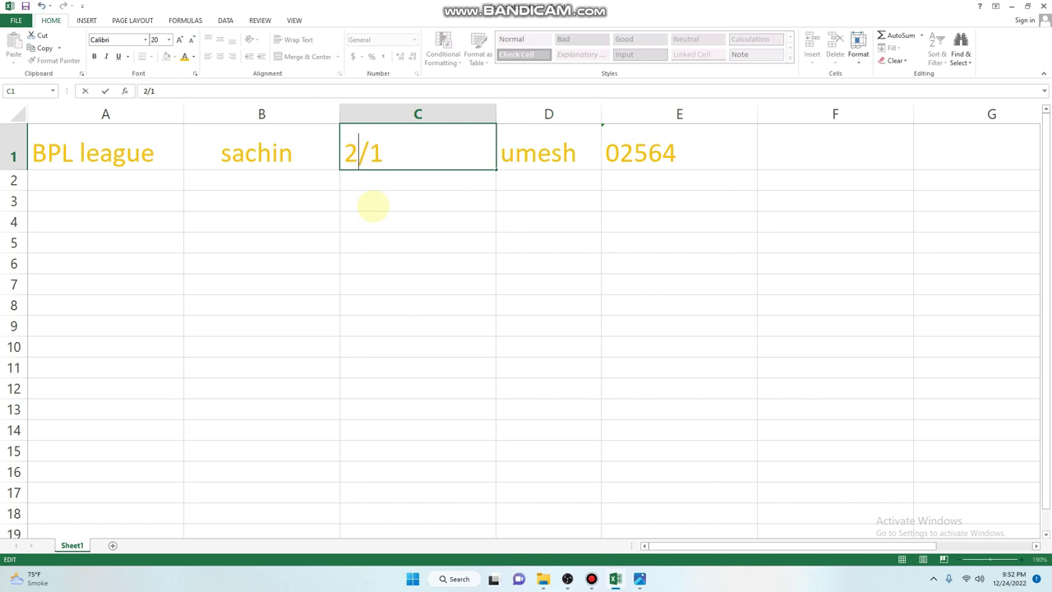
text(5)
click(691, 156)
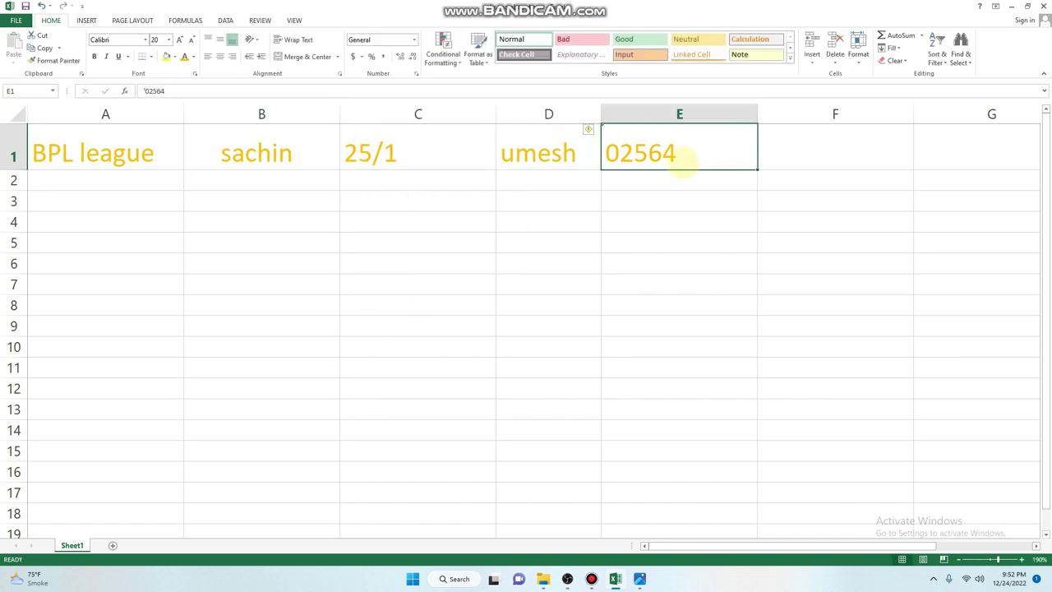
text('02564)
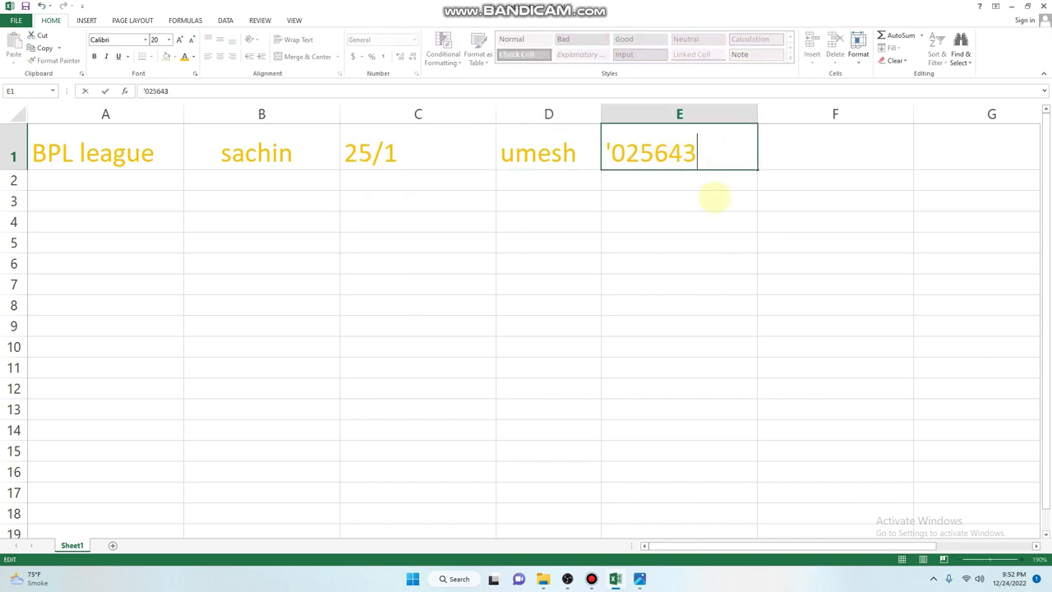
key(Return)
click(715, 157)
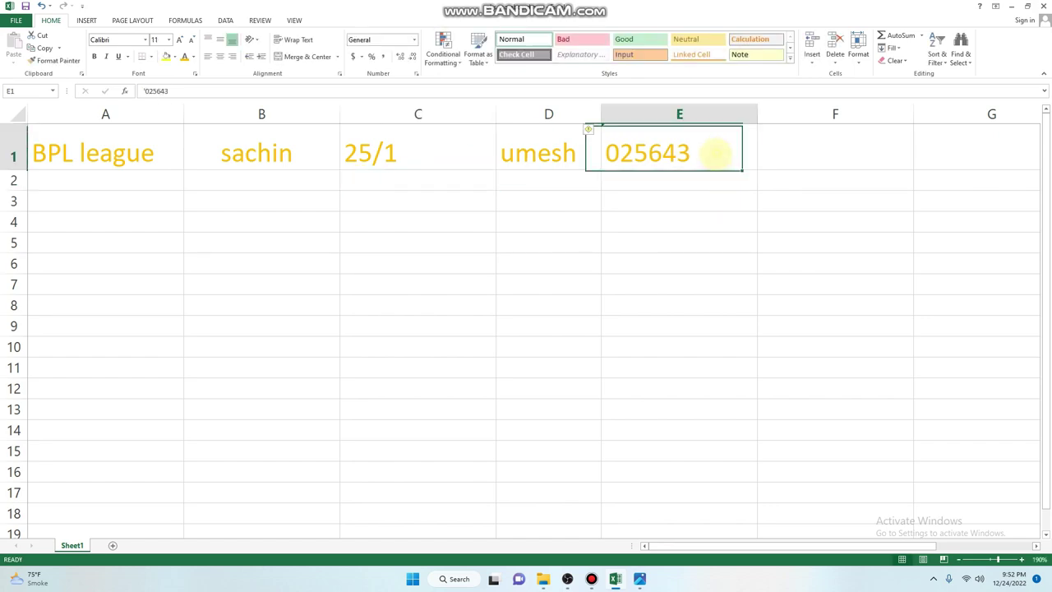
key(alt+Tab)
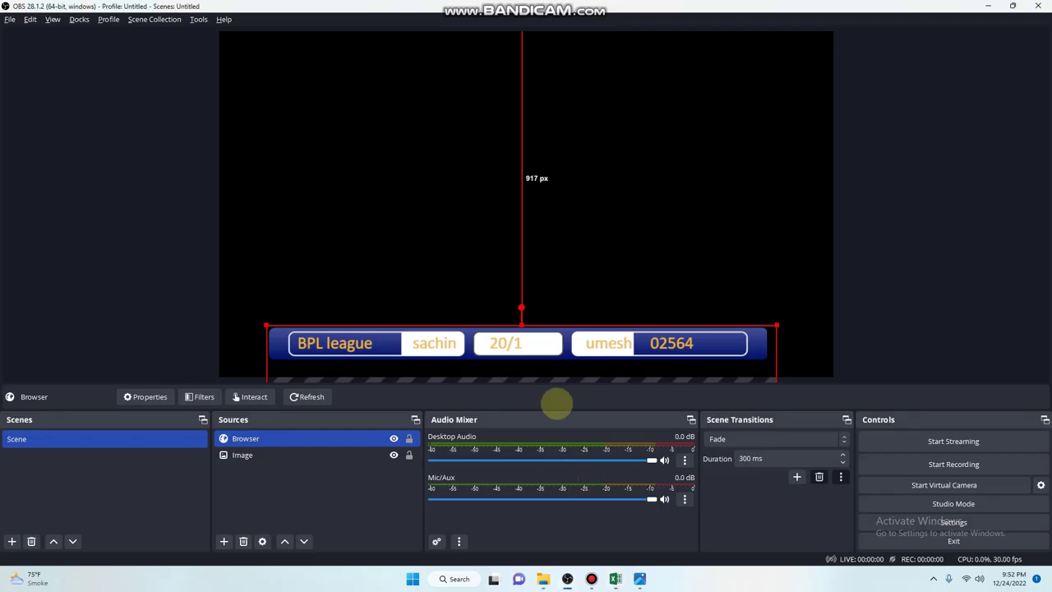
click(302, 397)
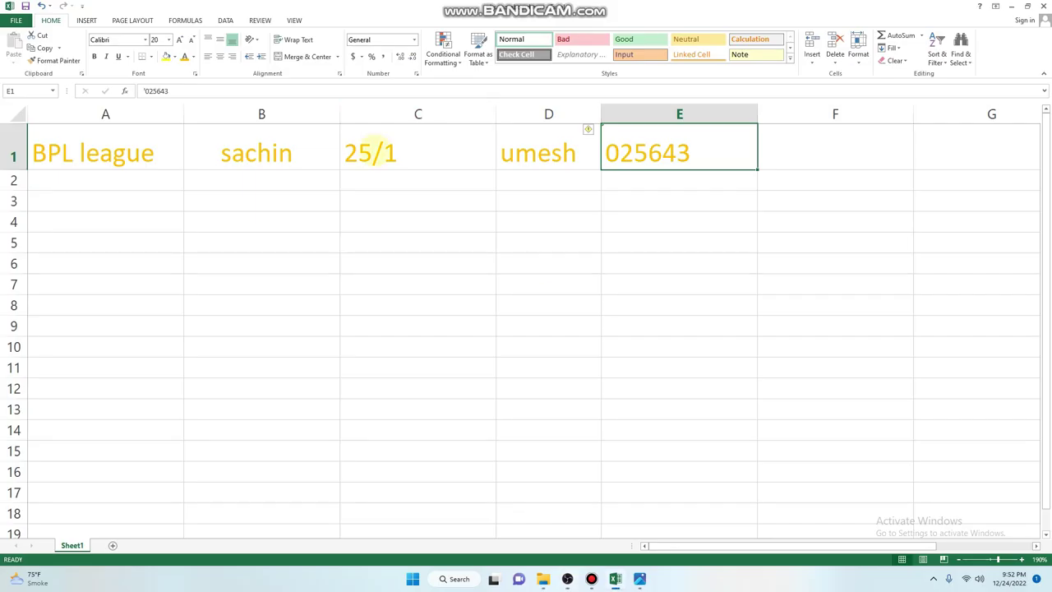
Step: Edit the C1 score to 30/4 and refresh the overlay in OBS
double_click(370, 153)
key(BackSpace)
text(30)
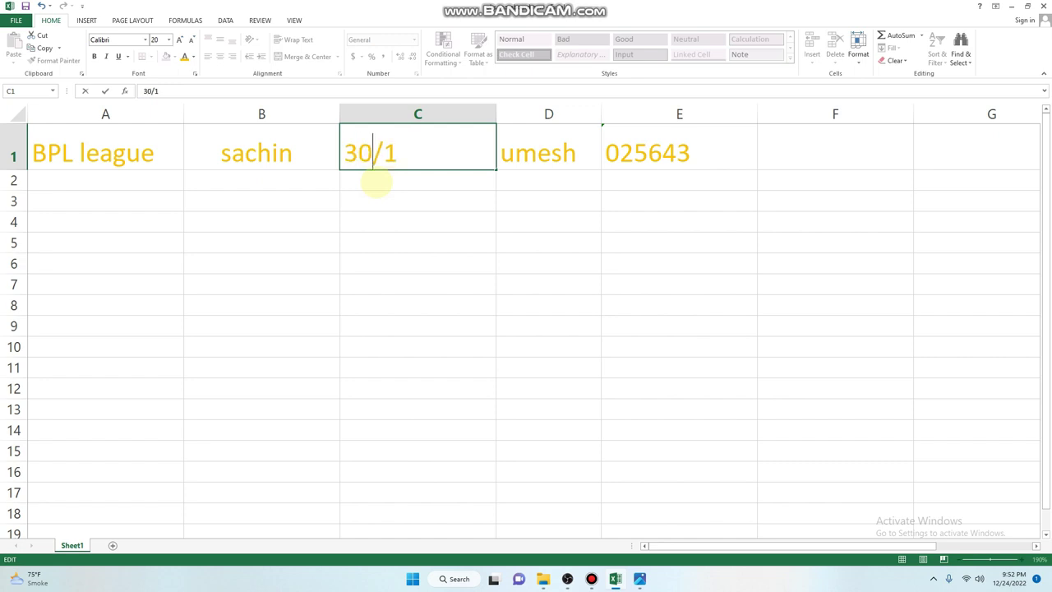
click(430, 157)
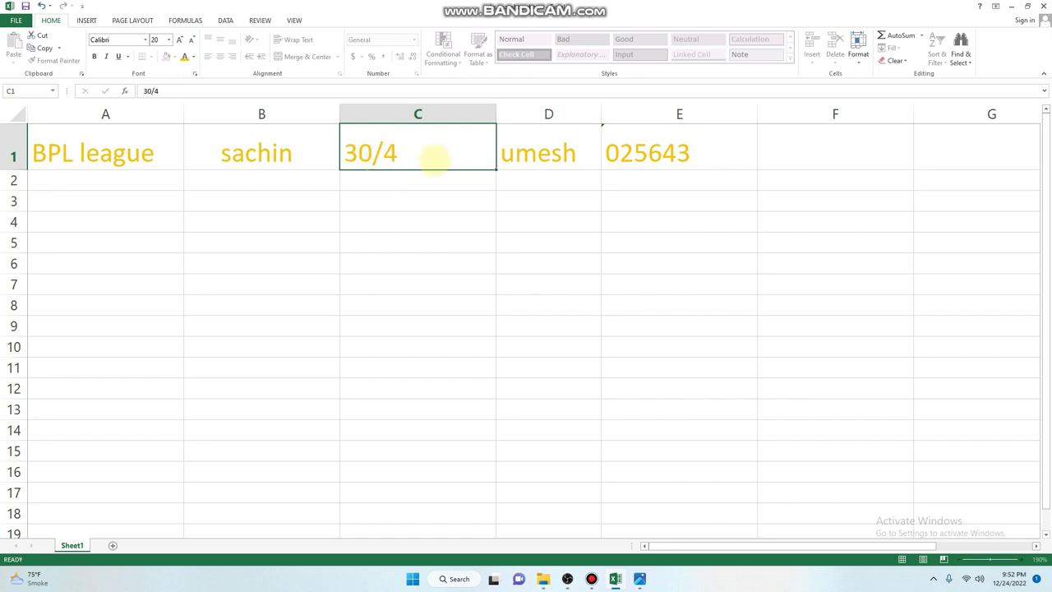
key(Return)
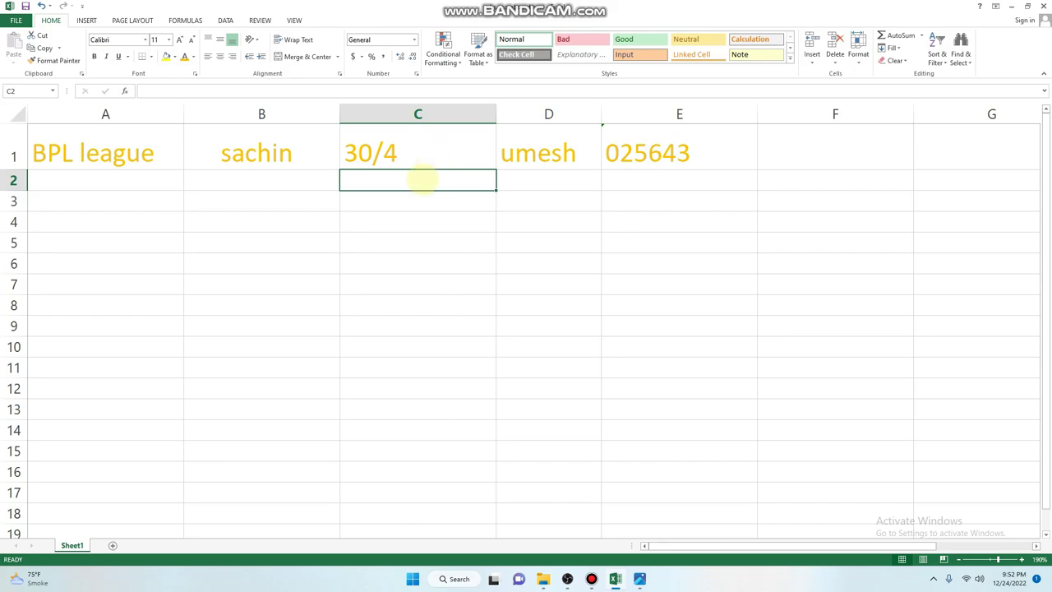
key(alt+Tab)
click(301, 396)
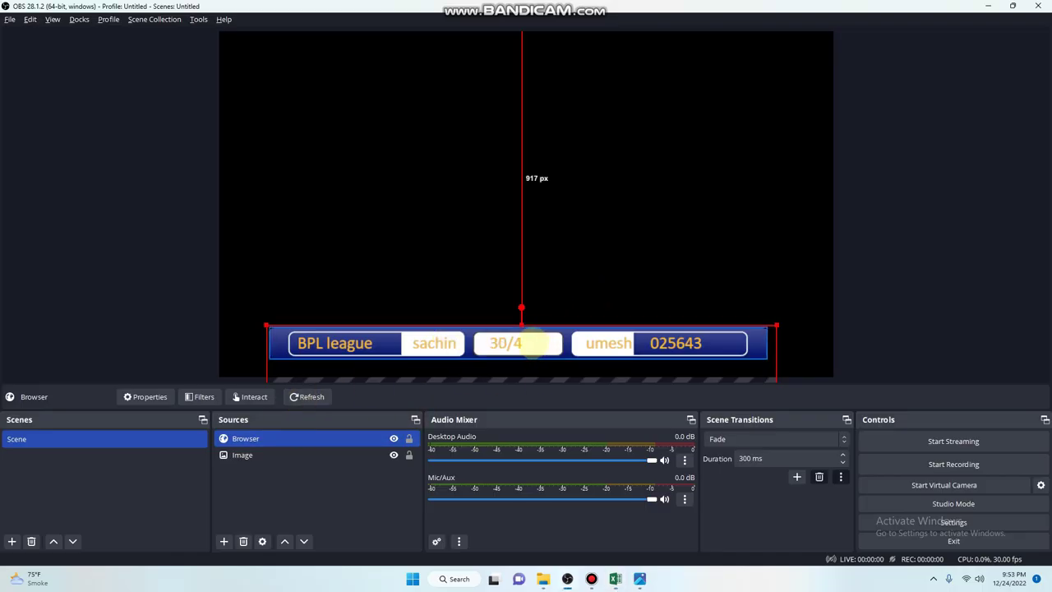
Step: Drag the scoreboard overlay slightly right and down along the bottom of the preview
drag(526, 343, 539, 350)
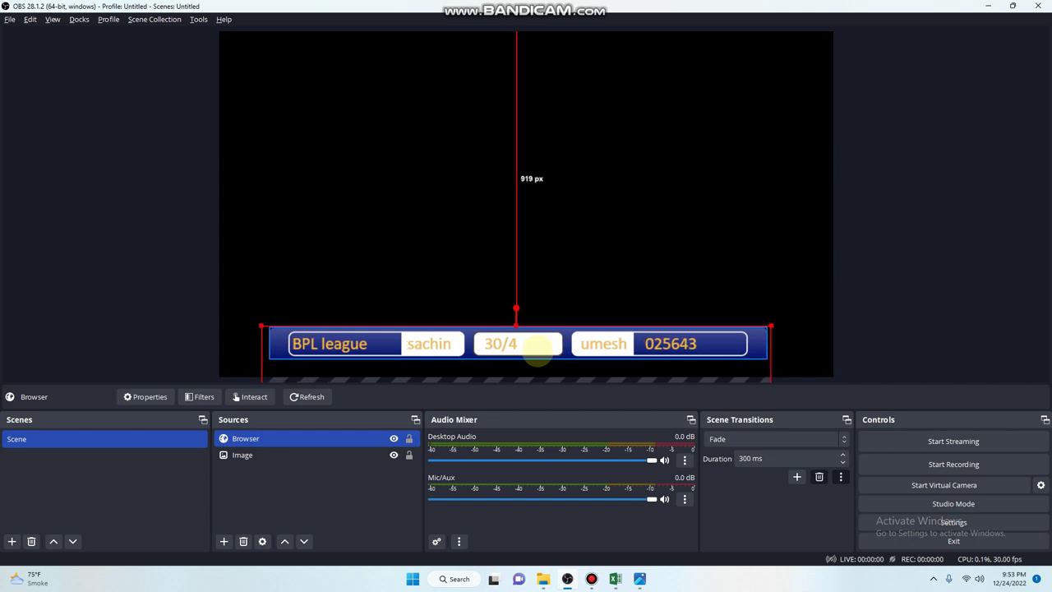
drag(539, 350, 605, 353)
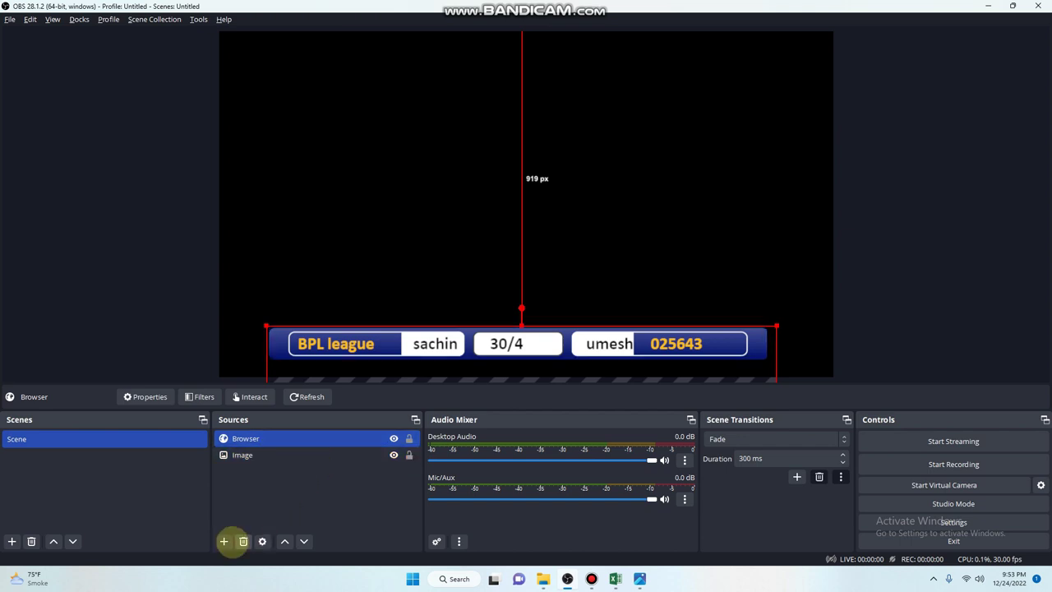
click(224, 541)
click(365, 479)
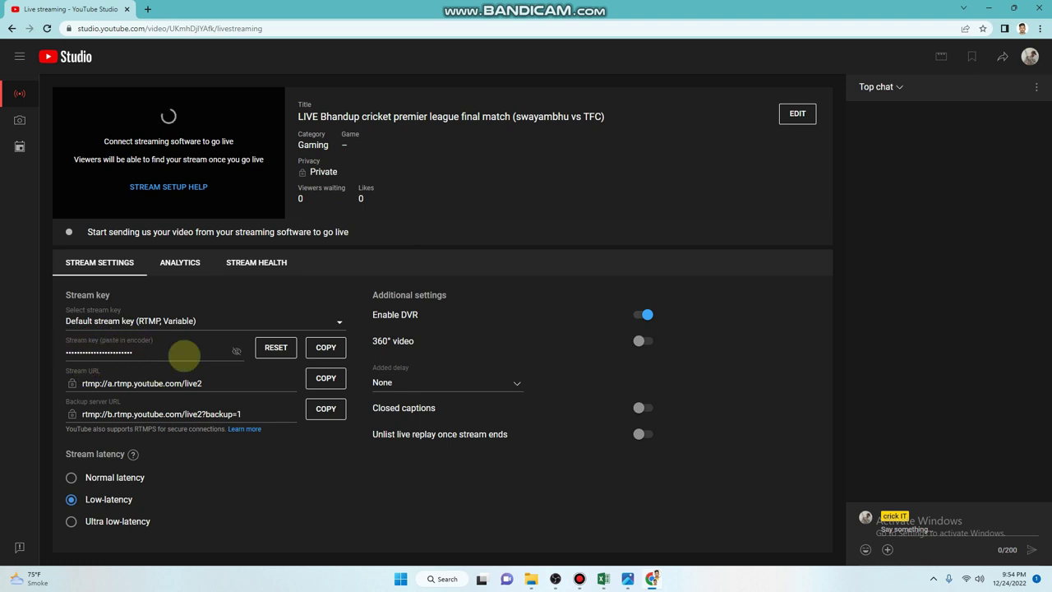
Step: Reveal and copy the YouTube stream key, then return to OBS Studio
click(236, 351)
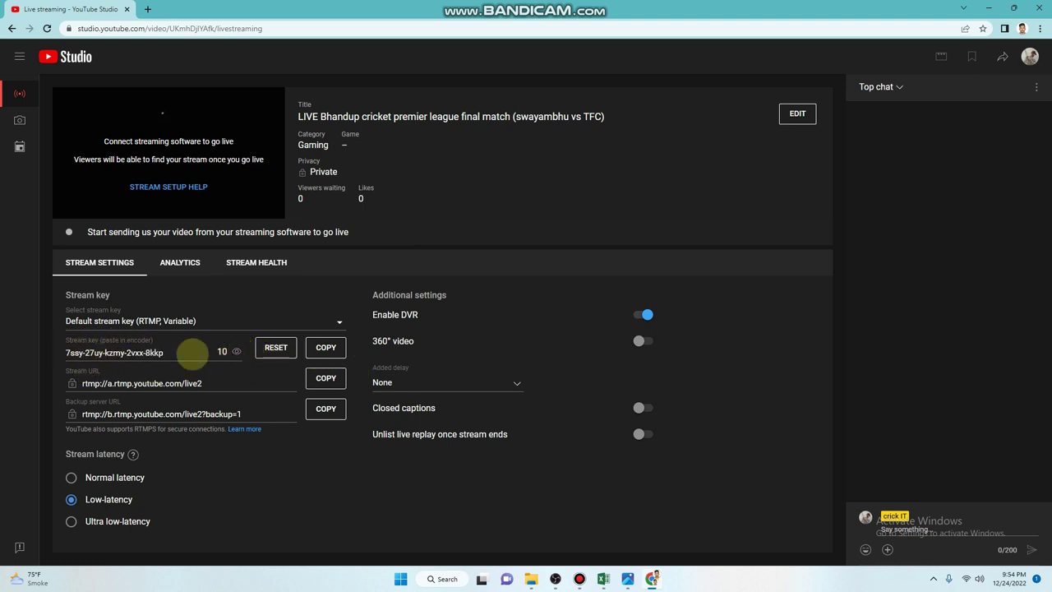
click(335, 351)
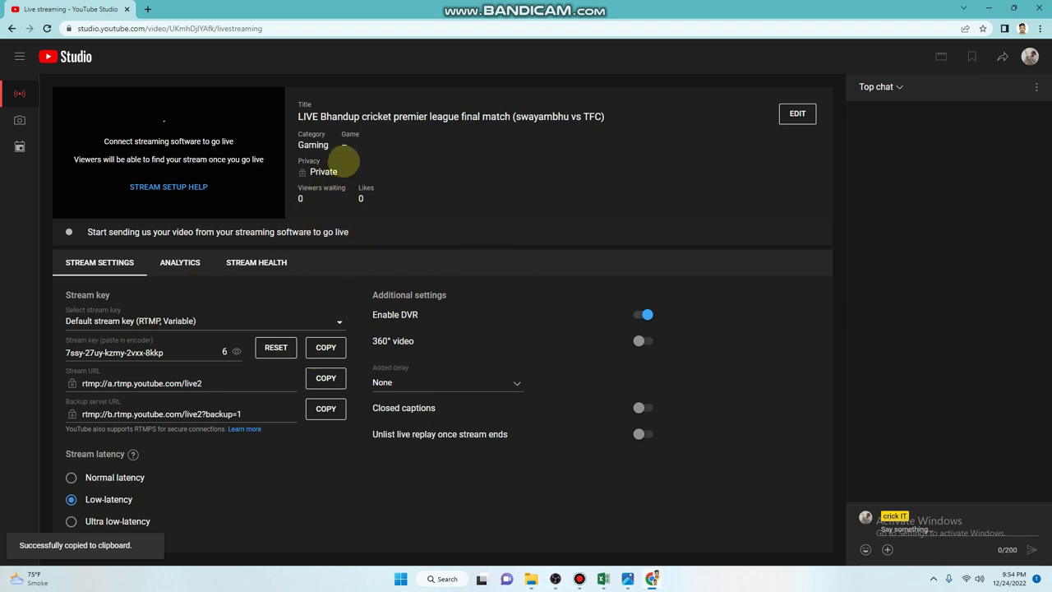
key(alt+Tab)
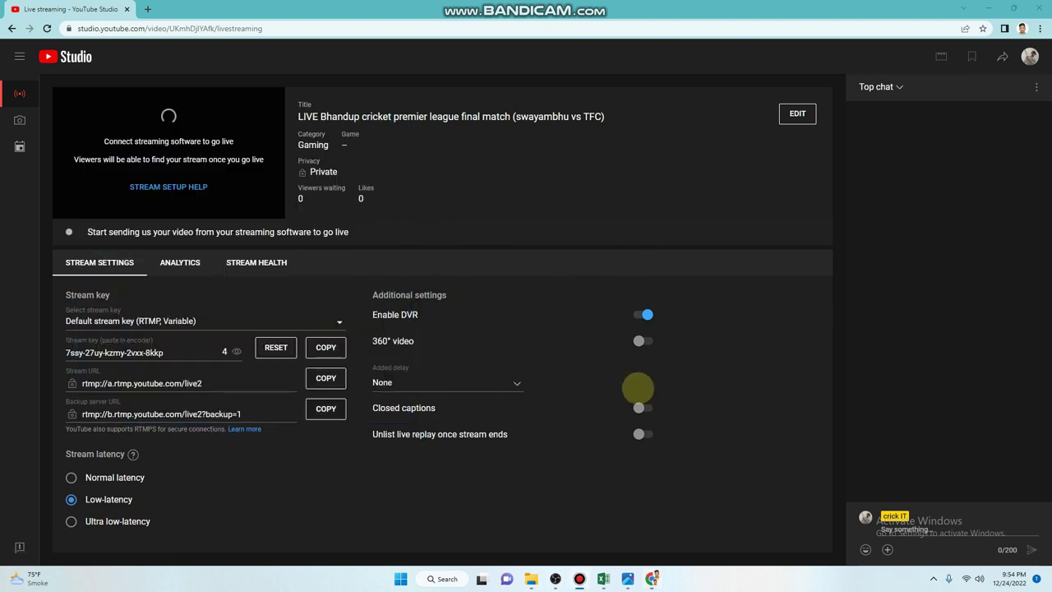
key(alt+Tab)
key(Tab)
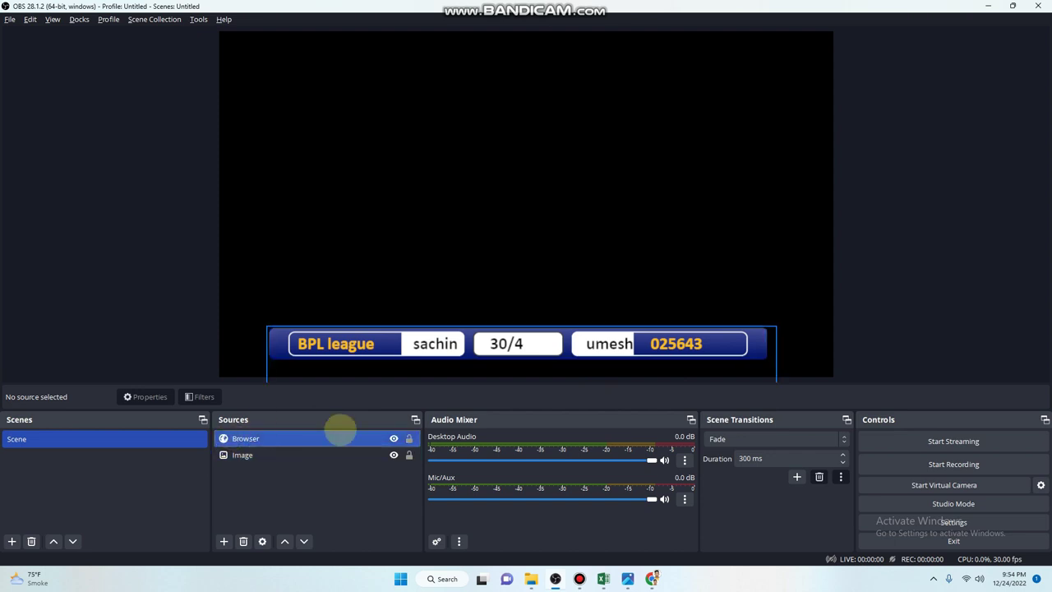
Step: Start streaming from OBS Studio to YouTube
click(969, 441)
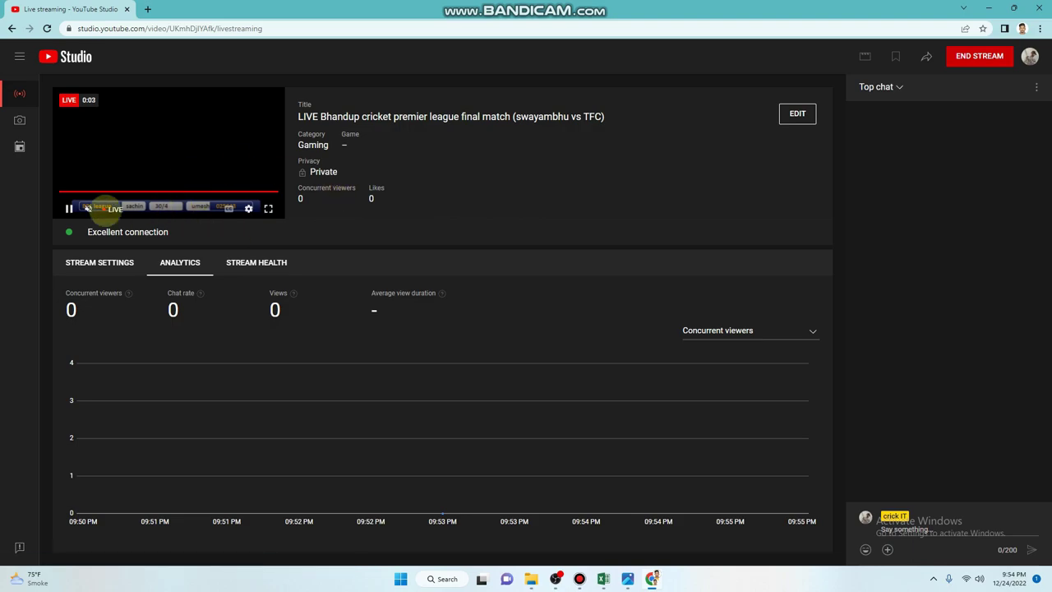
Step: View the live preview full screen, exit it, and zoom the Studio page to 175%
click(269, 208)
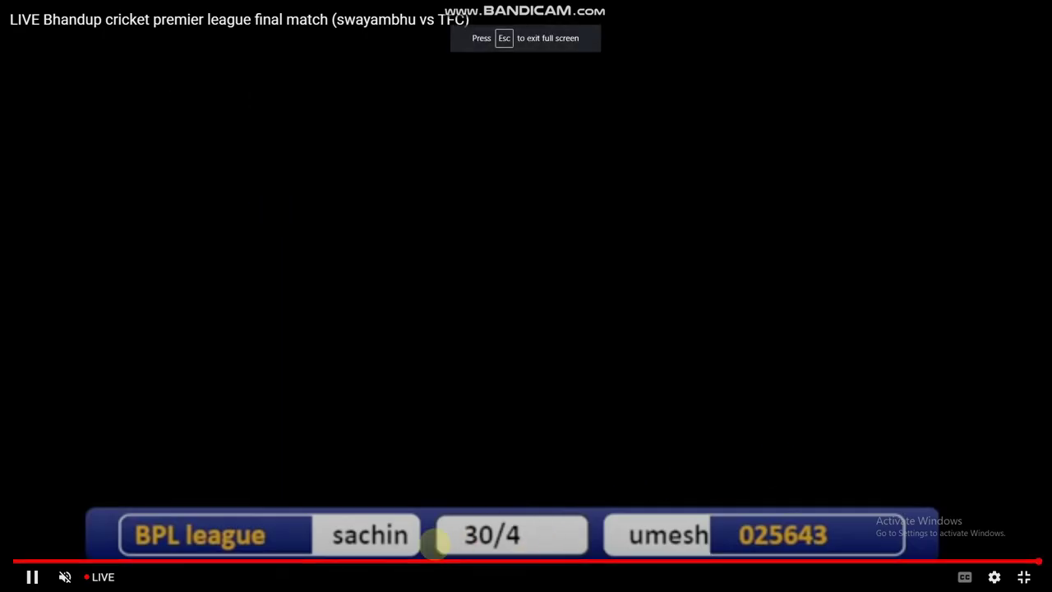
double_click(427, 367)
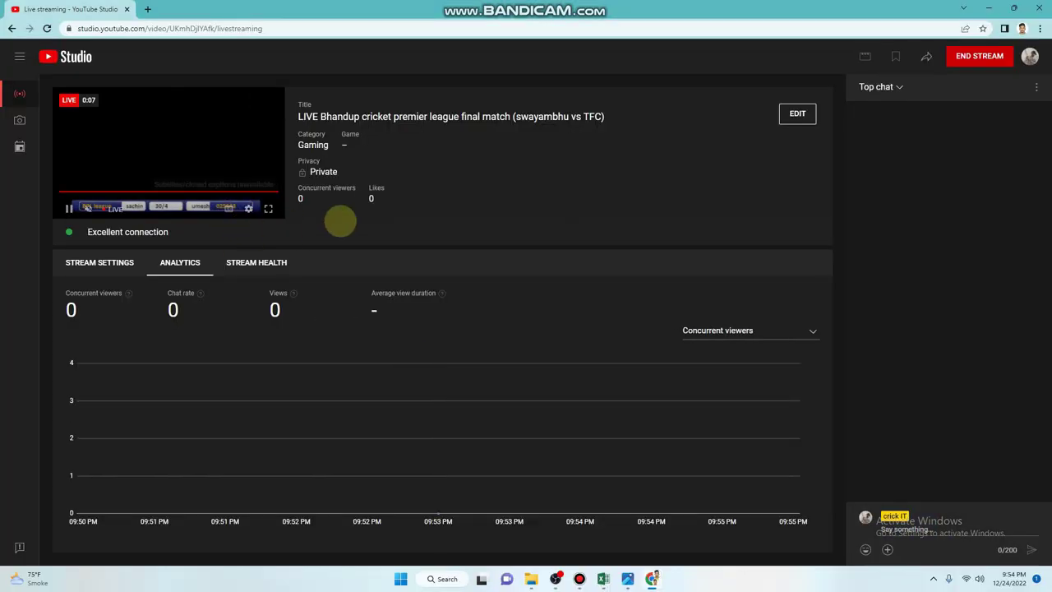
key(ctrl+plus)
key(ctrl+plus)
key(ctrl+plus)
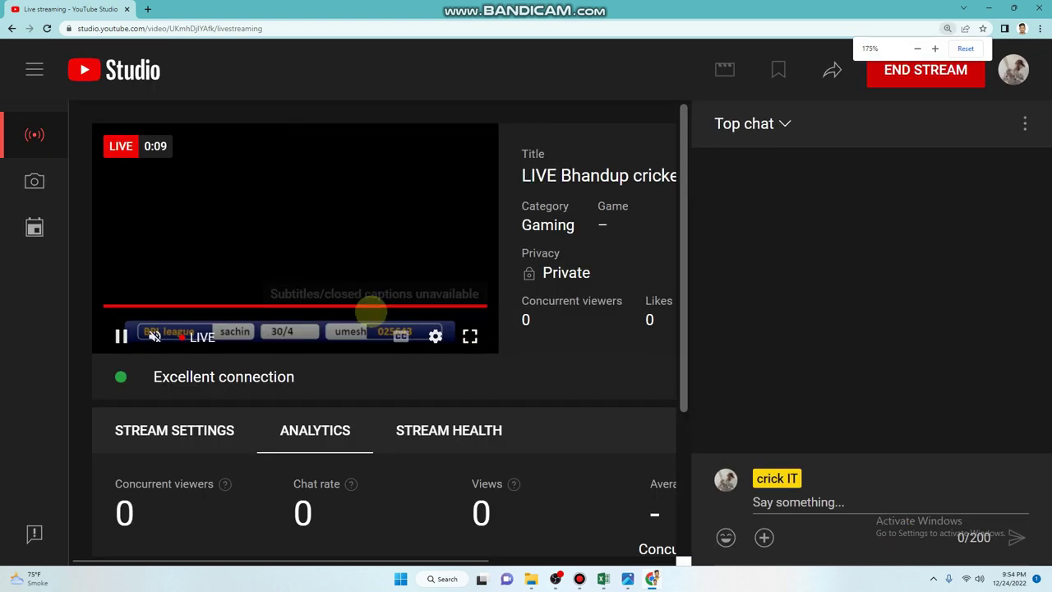
key(alt+Tab)
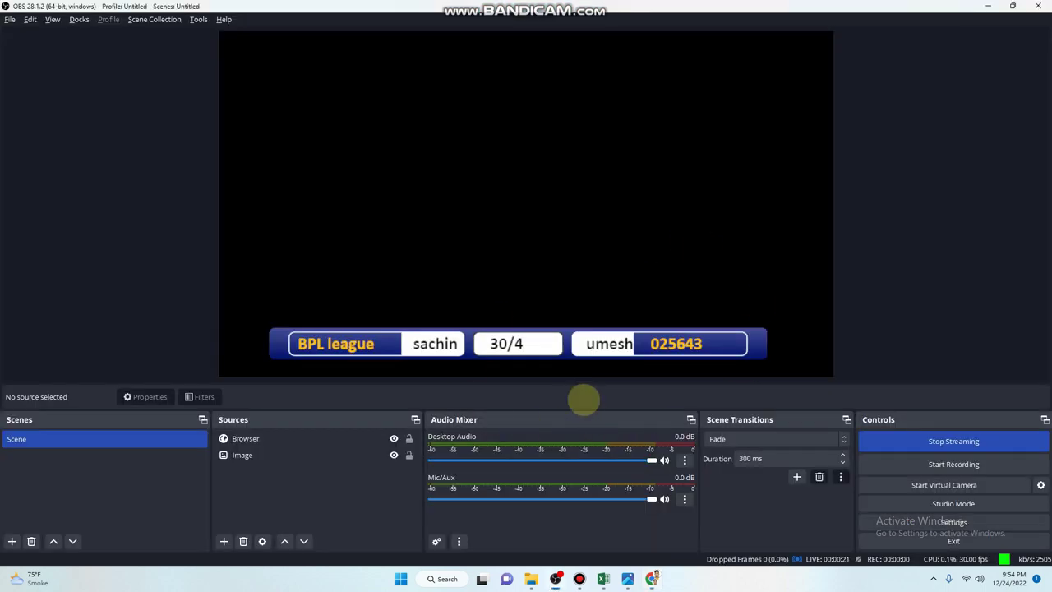
key(alt+Tab)
key(alt+Tab)
Step: Change the score in C1 to 39/4
key(Tab)
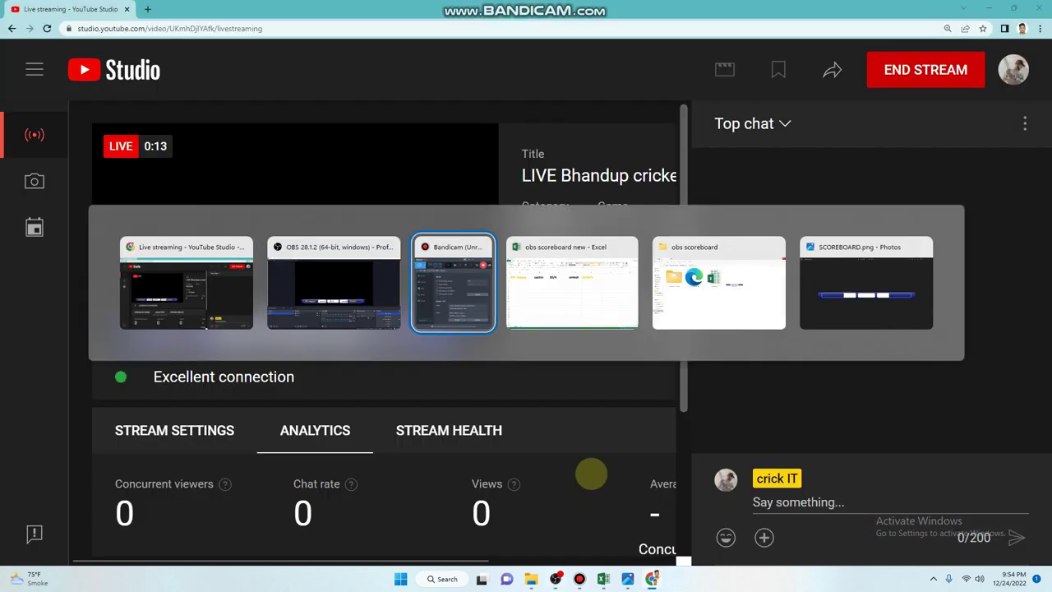
key(Tab)
double_click(373, 153)
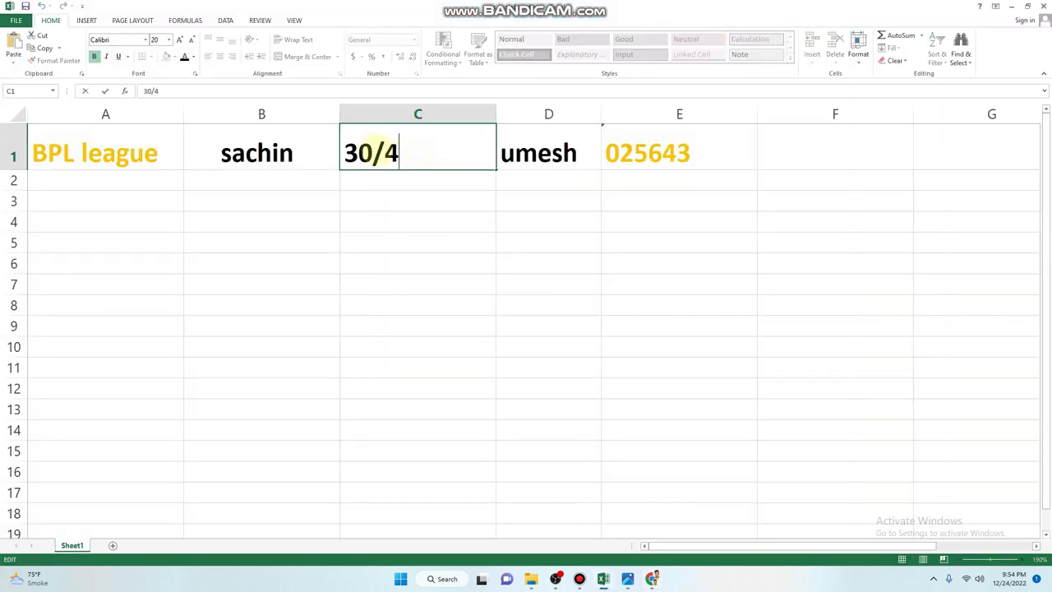
key(BackSpace)
text(9)
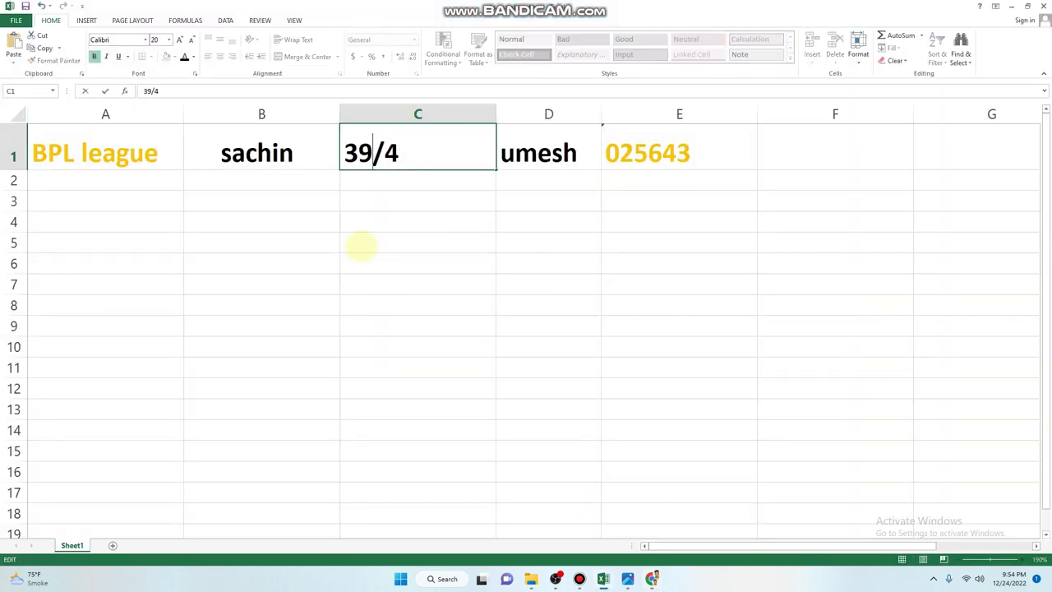
click(526, 180)
Step: Replace umesh with dinesh in cell D1
key(ctrl+Home)
double_click(515, 155)
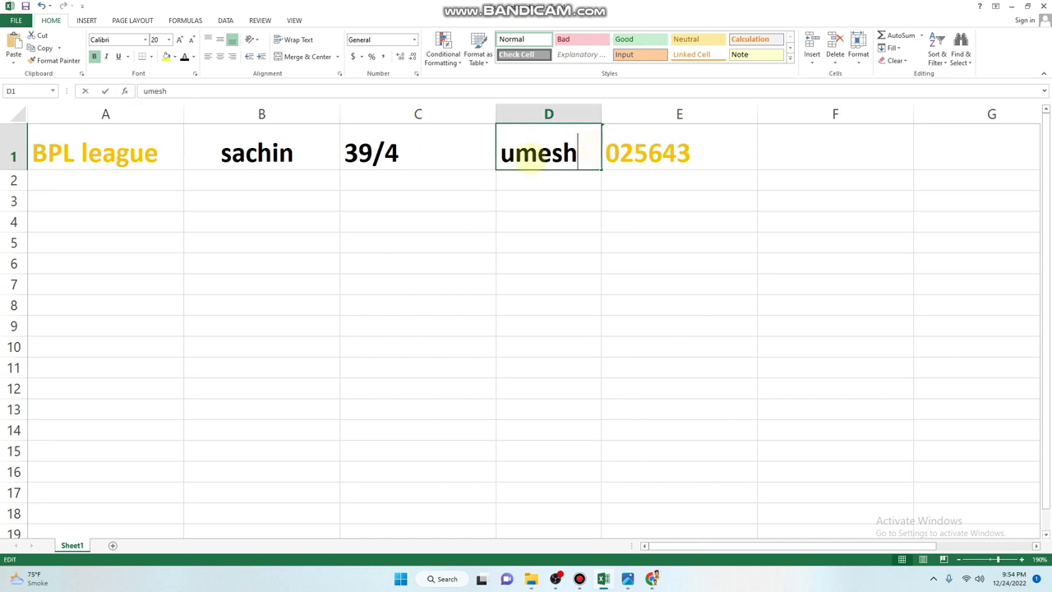
key(BackSpace)
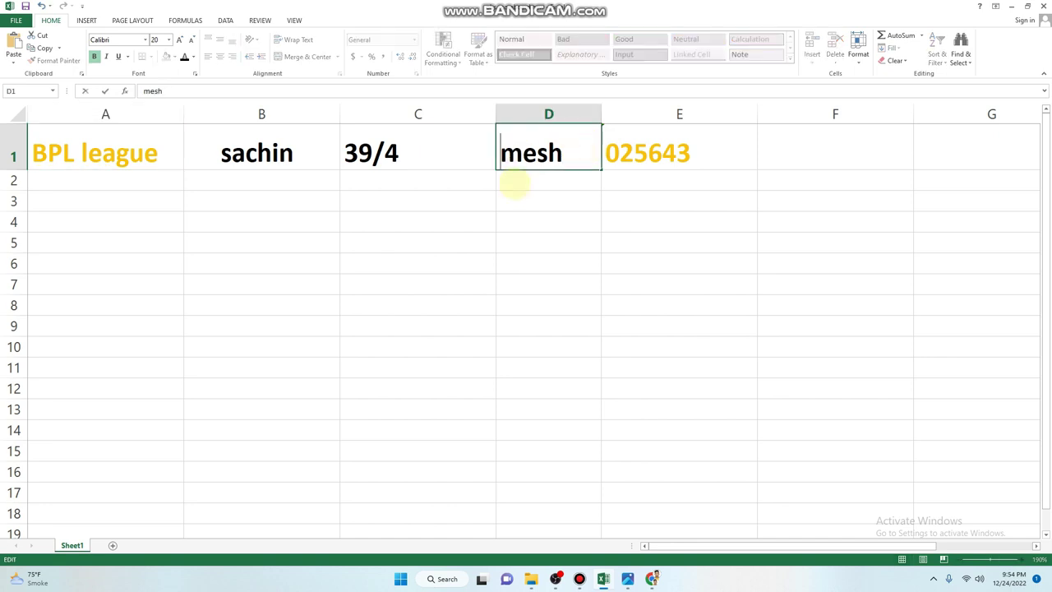
key(Delete)
text(din)
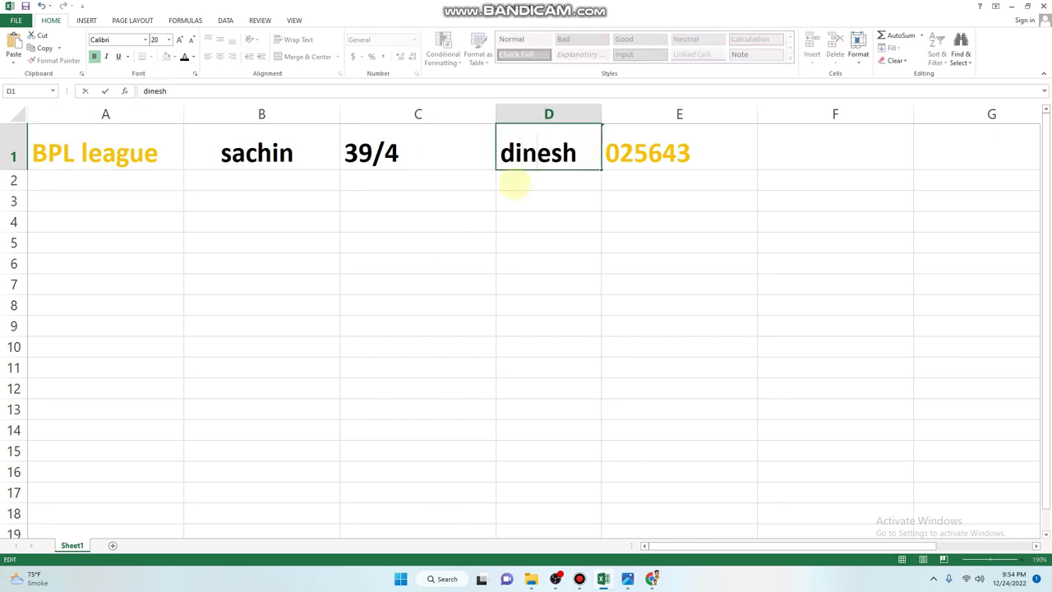
click(513, 186)
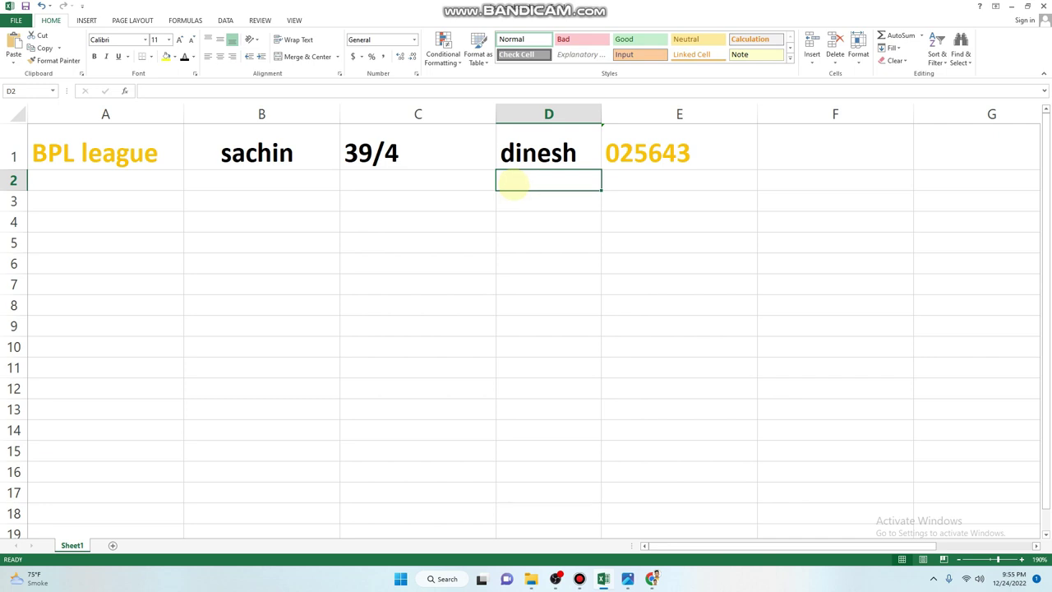
Step: Refresh the scoreboard Browser source in OBS so it shows 39/4 and dinesh
key(alt+Tab)
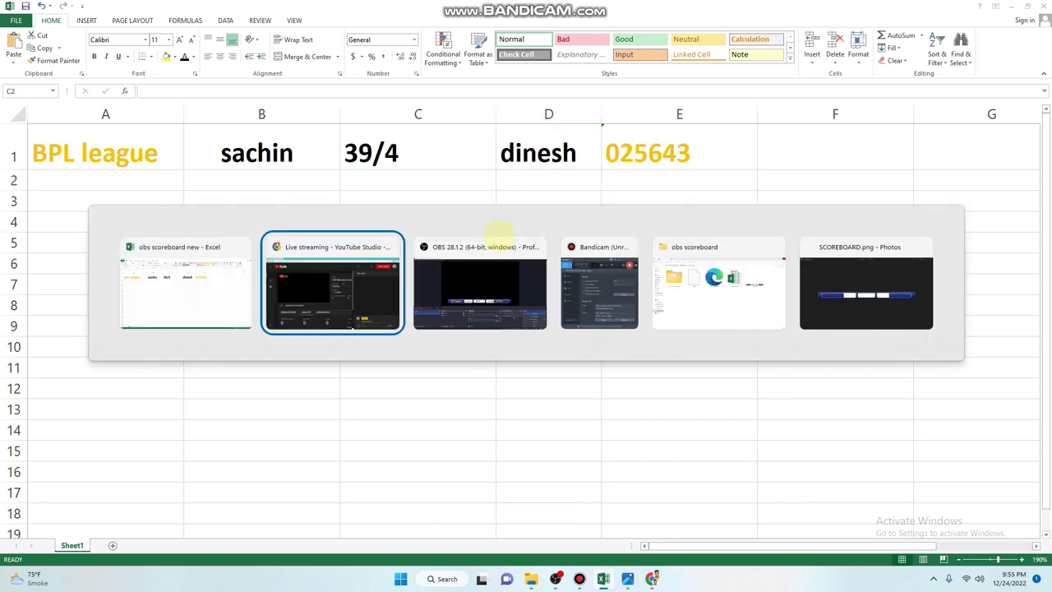
key(alt+Tab)
click(291, 438)
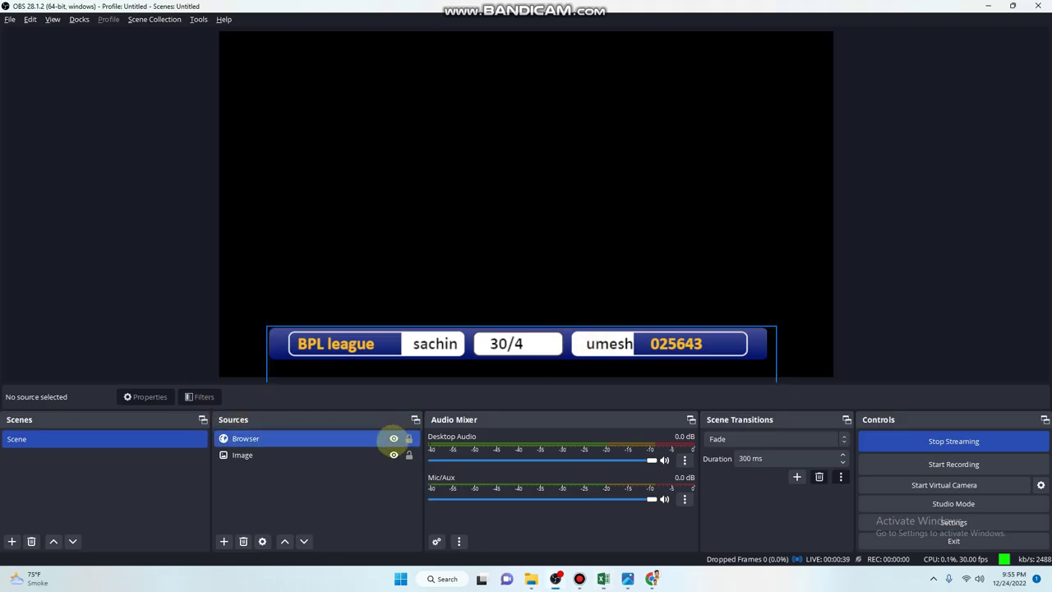
click(309, 397)
Step: Check the YouTube Studio live preview full screen for the updated scoreboard
key(alt+Tab)
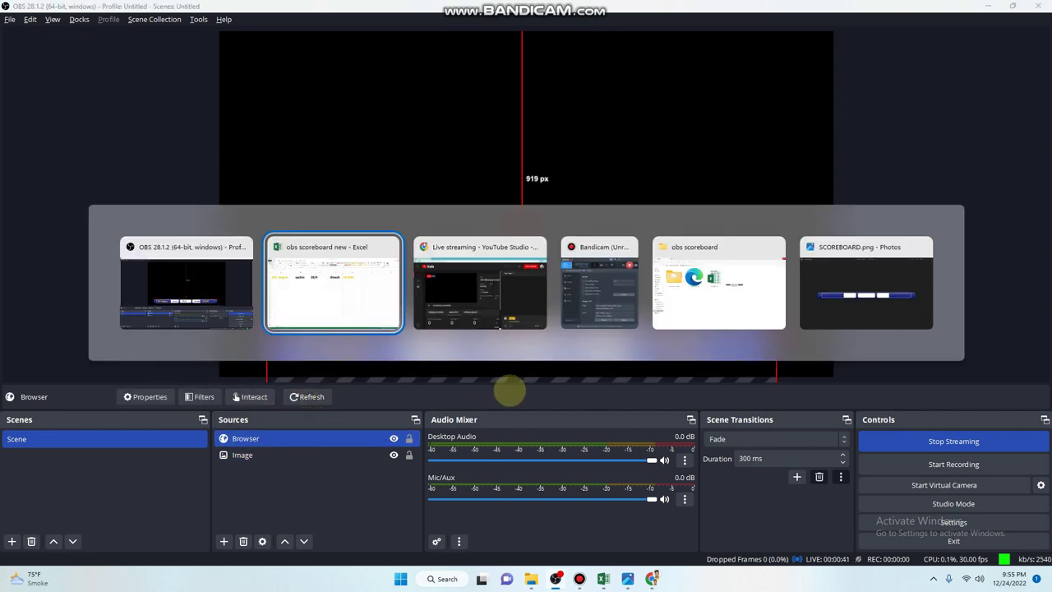
key(alt+Tab)
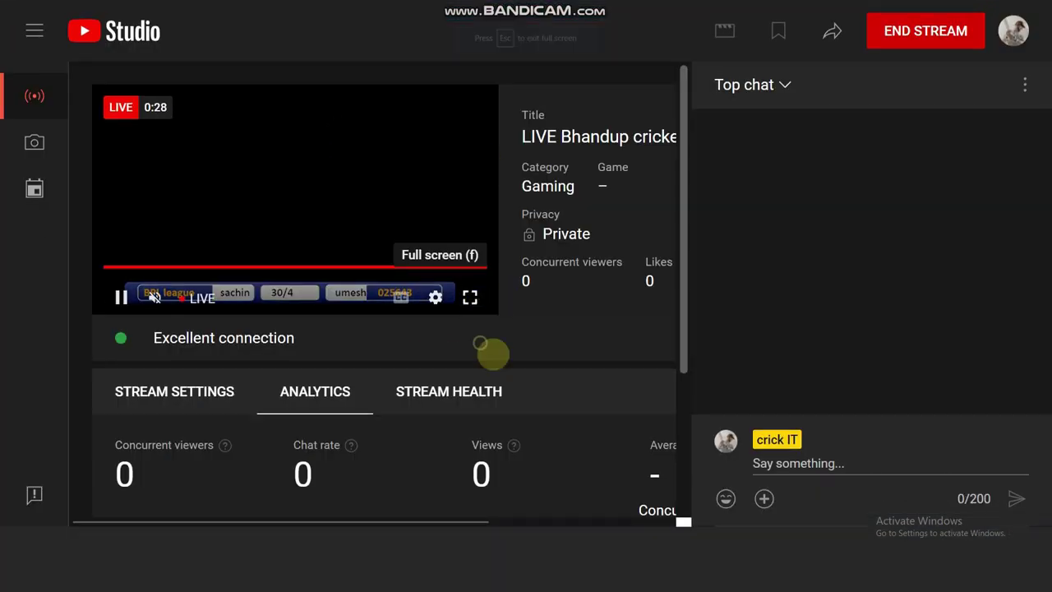
click(490, 340)
key(Escape)
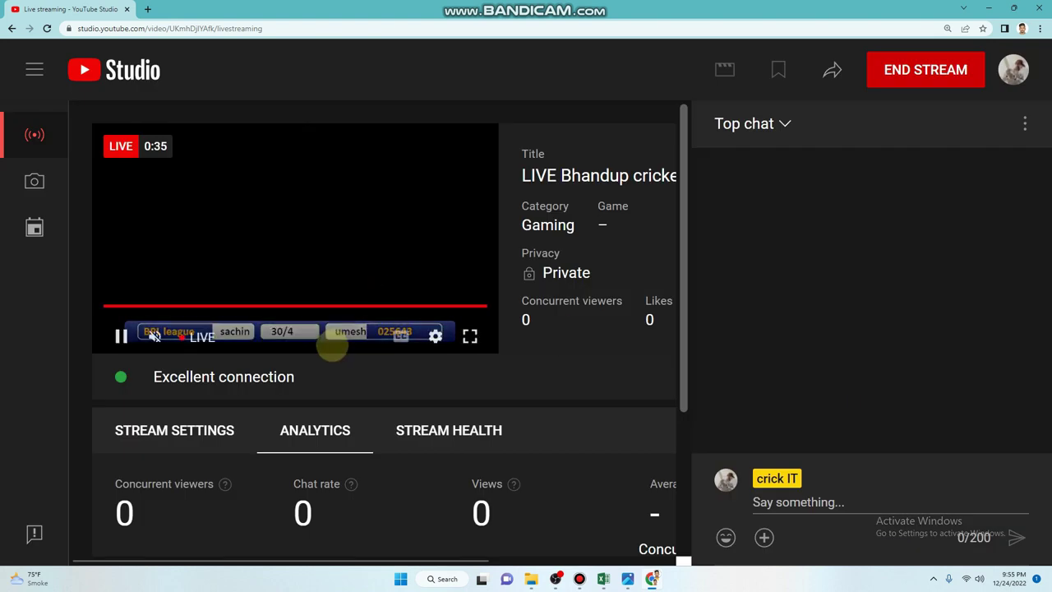